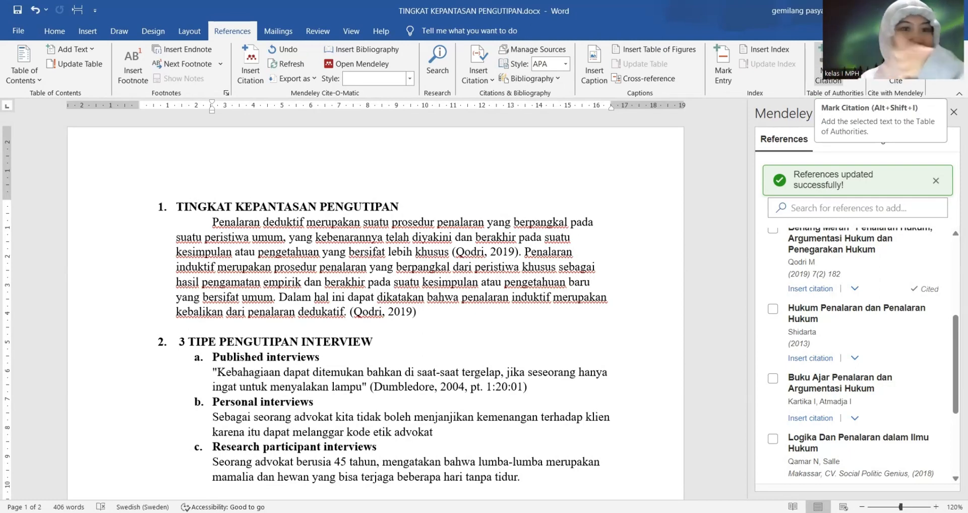
- Dismiss the references update notice and look through the available entries in the reference list
left_click(659, 192)
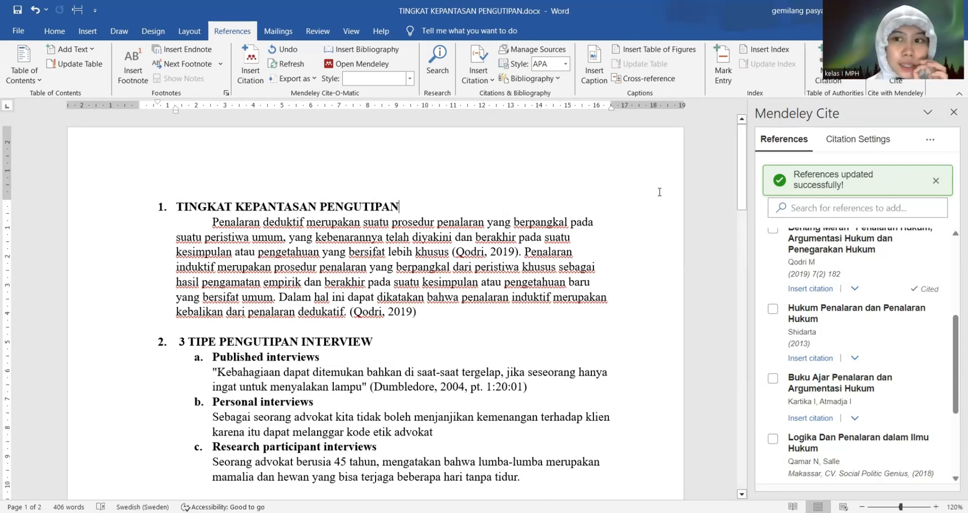
left_click(935, 180)
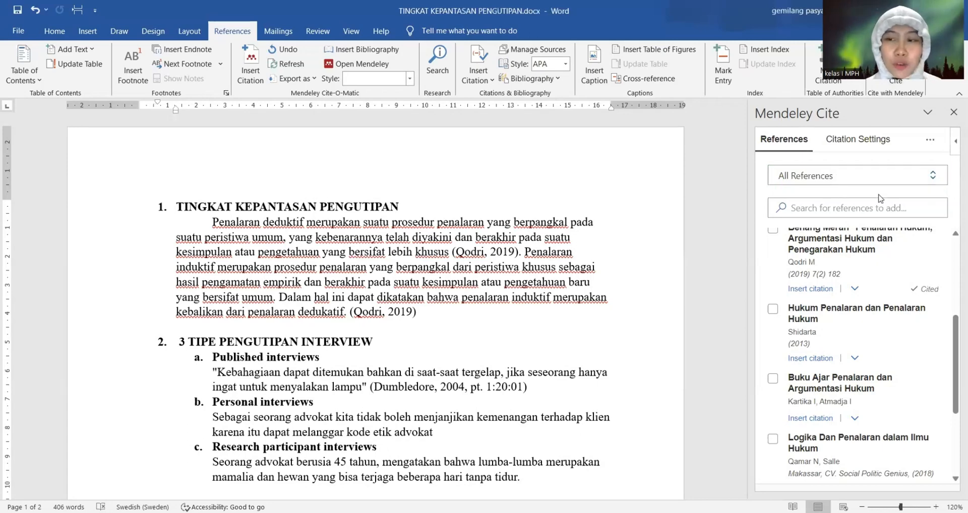
scroll(901, 276, "down", 3)
scroll(901, 275, "up", 7)
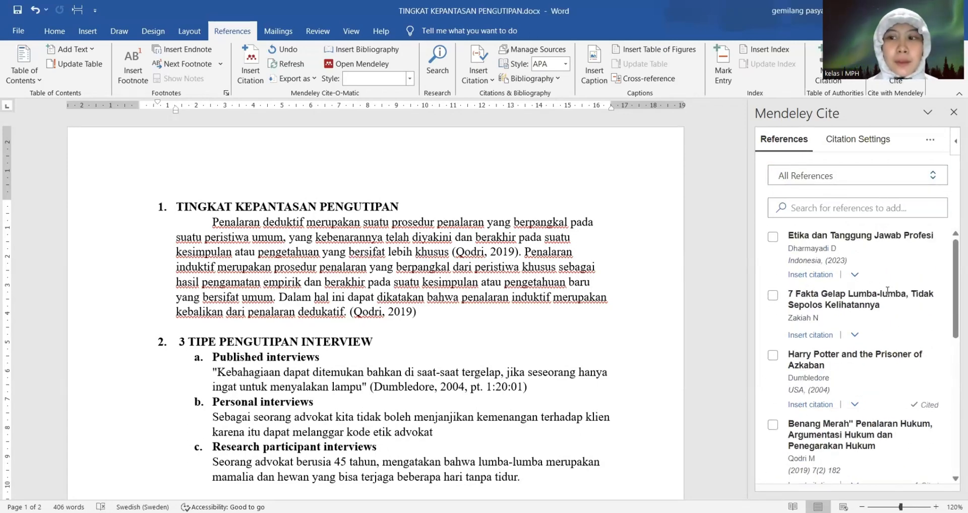
scroll(888, 291, "down", 3)
scroll(887, 291, "up", 5)
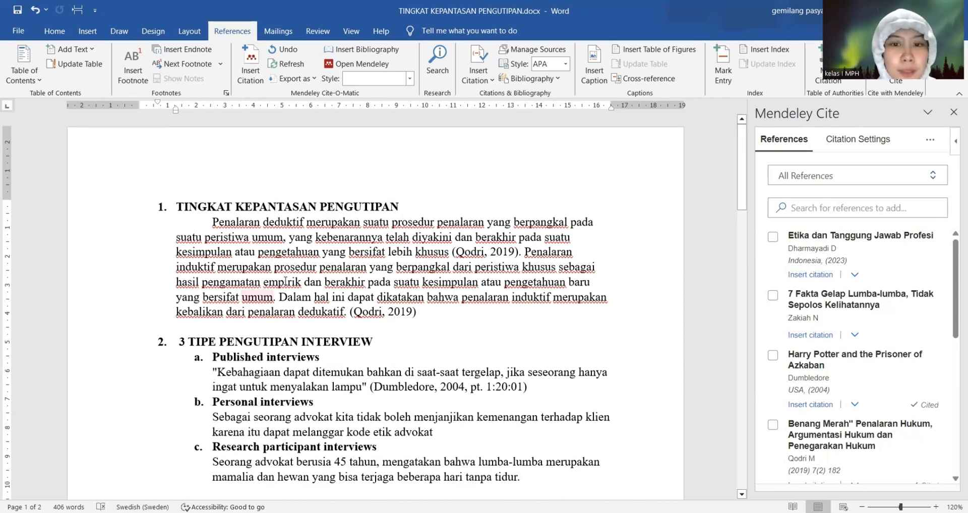
- Delete the 2019 citation closing the first sentence of section 1 and end that sentence with a period
left_click(511, 253)
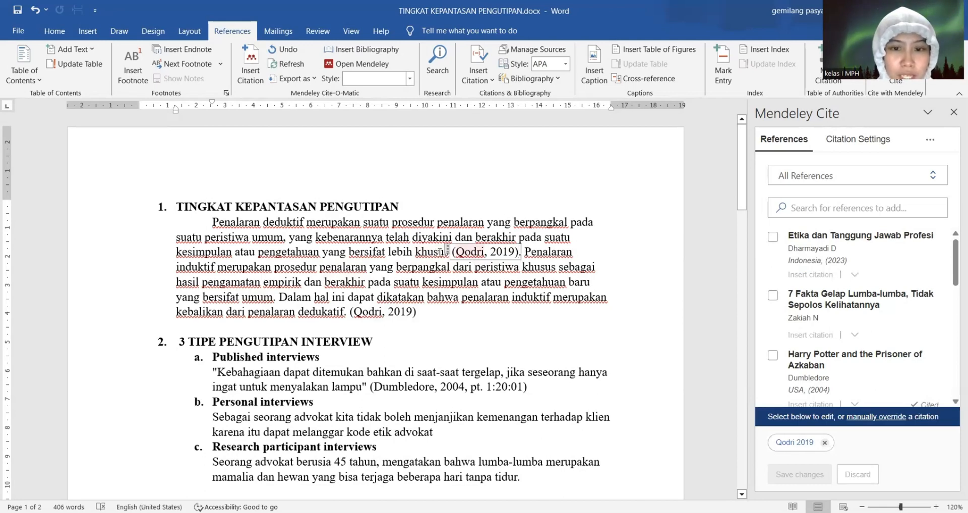
left_click_drag(519, 252, 451, 252)
key("BackSpace")
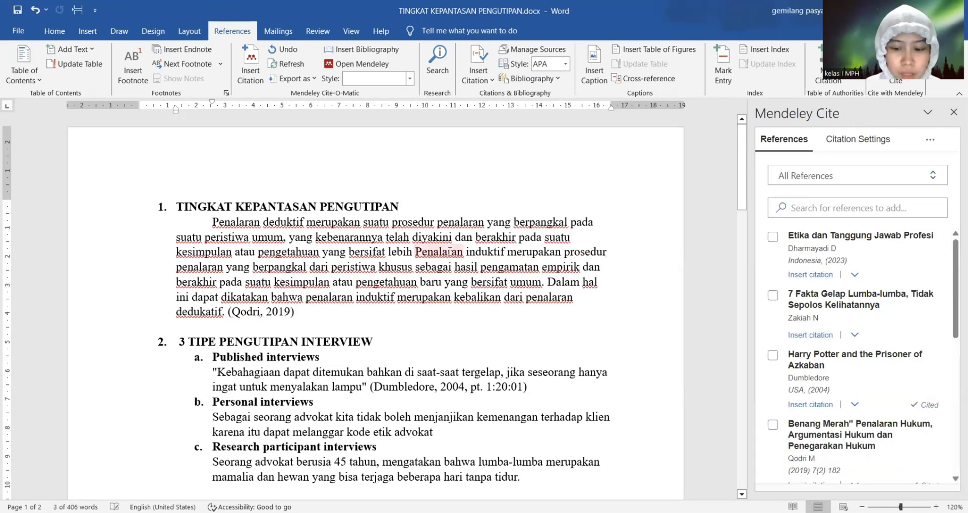
type(".")
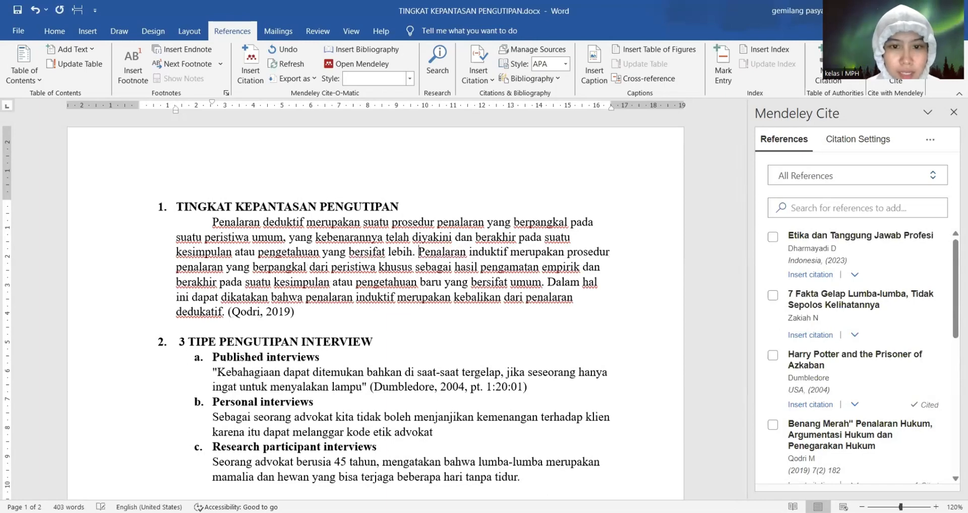
- Delete the 2019 citation at the very end of the paragraph in section 1, keeping the period after "dedukatif"
left_click(314, 309)
key("BackSpace")
key("BackSpace")
key("BackSpace")
key("BackSpace")
key("BackSpace")
key("BackSpace")
key("BackSpace")
key("BackSpace")
key("BackSpace")
key("BackSpace")
key("BackSpace")
key("BackSpace")
key("BackSpace")
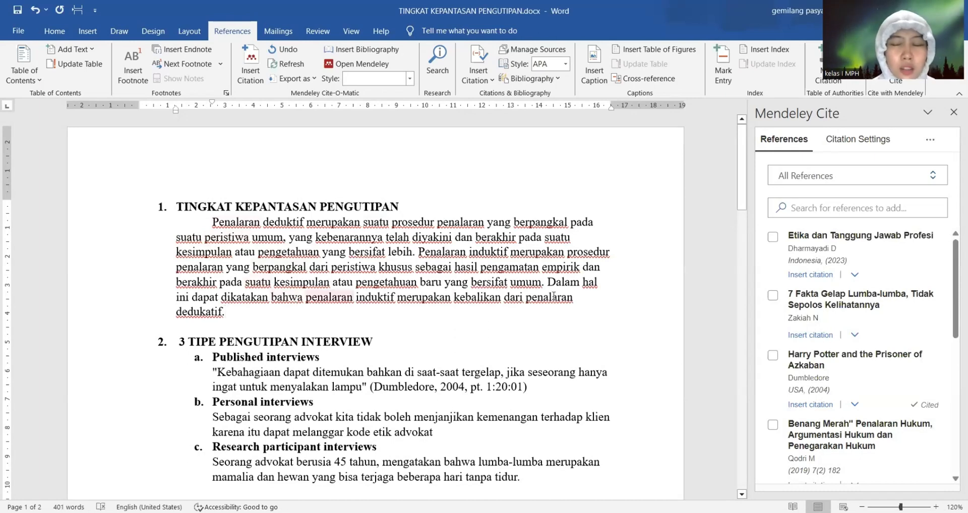
- Insert a citation of "Etika dan Tanggung Jawab Profesi" at the end of the section 1 paragraph
scroll(839, 281, "down", 5)
scroll(838, 281, "up", 5)
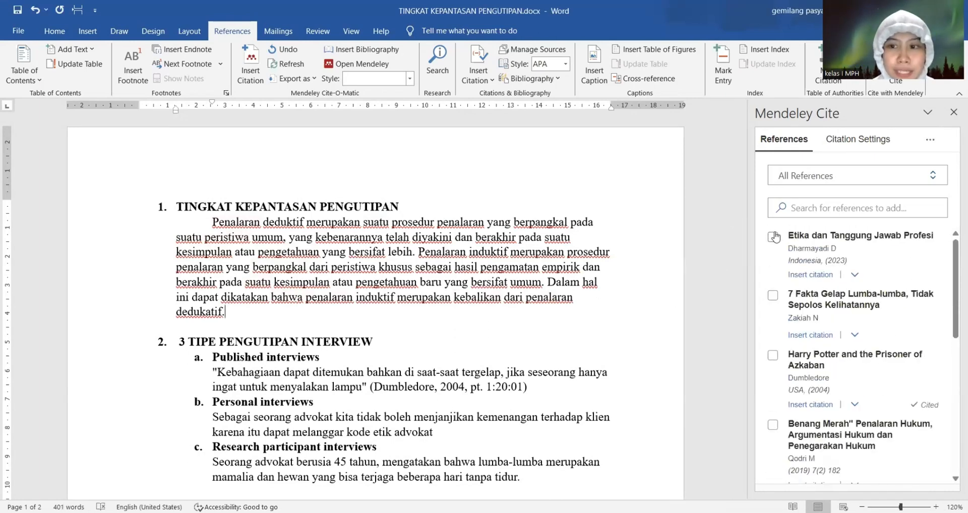
left_click(773, 236)
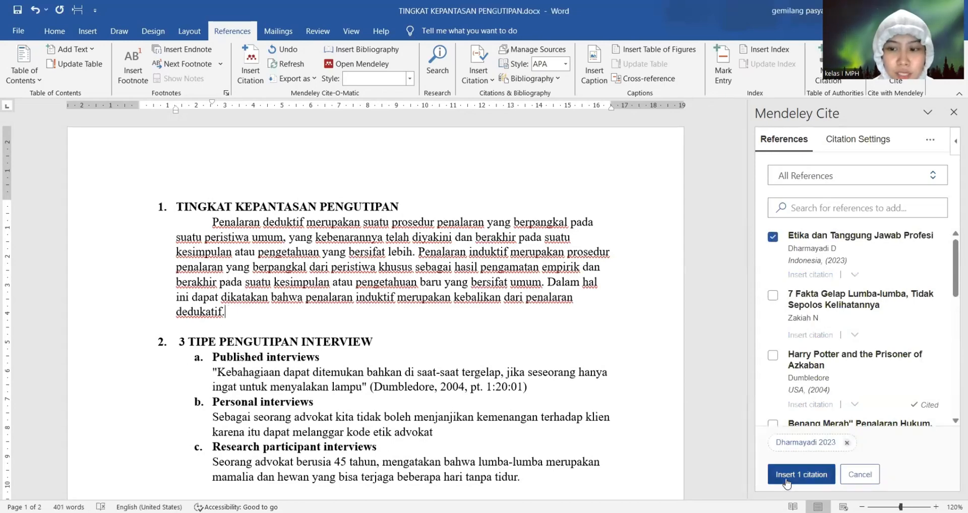
left_click(801, 475)
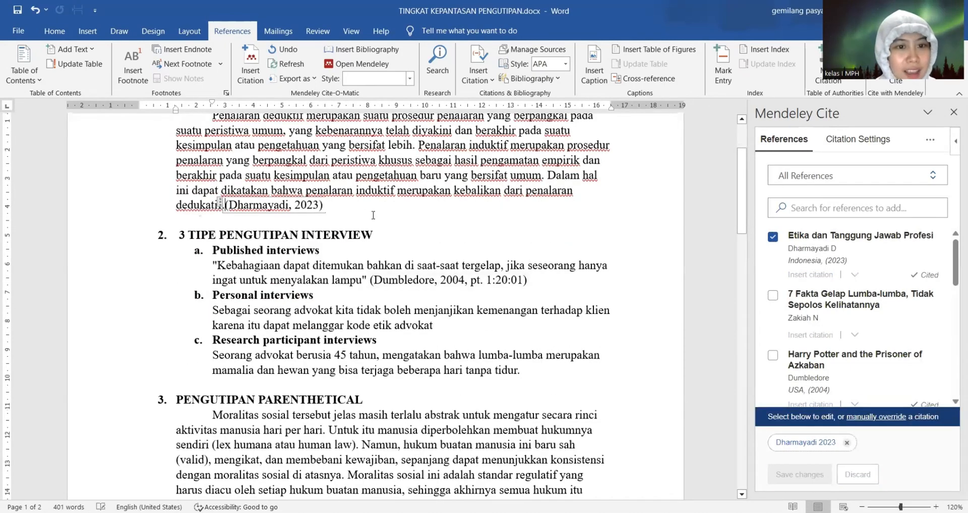
left_click(369, 214)
left_click(341, 208)
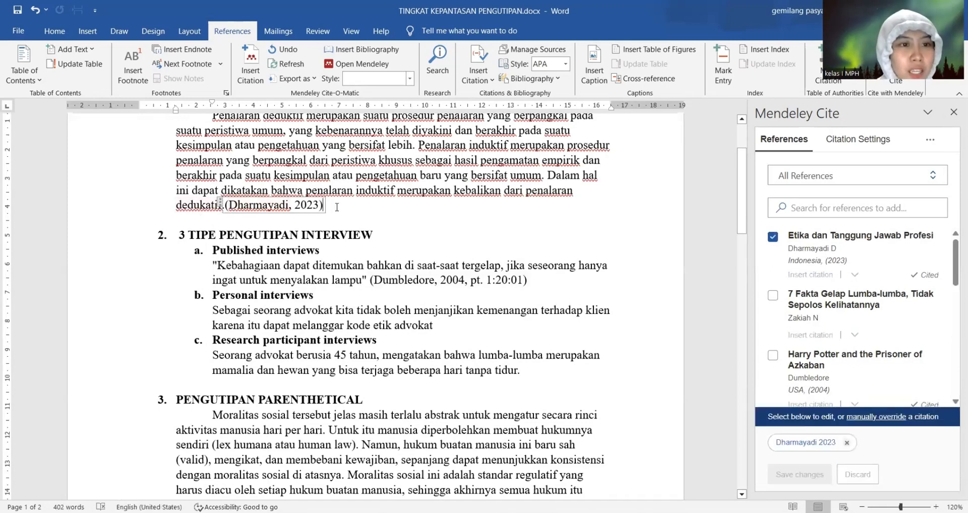
scroll(336, 208, "up", 2)
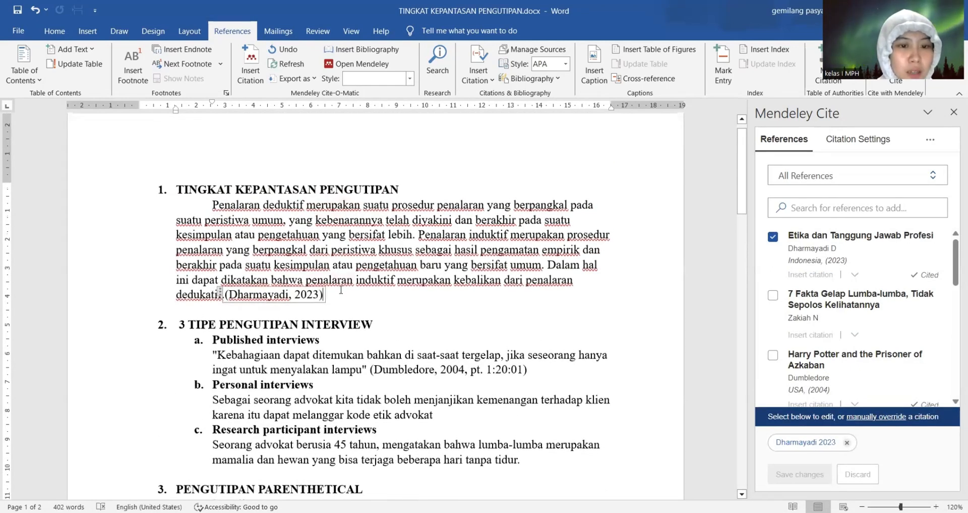
- Move the period after "dedukatif" behind the closing citation, leaving one space between the word and the citation
left_click(205, 307)
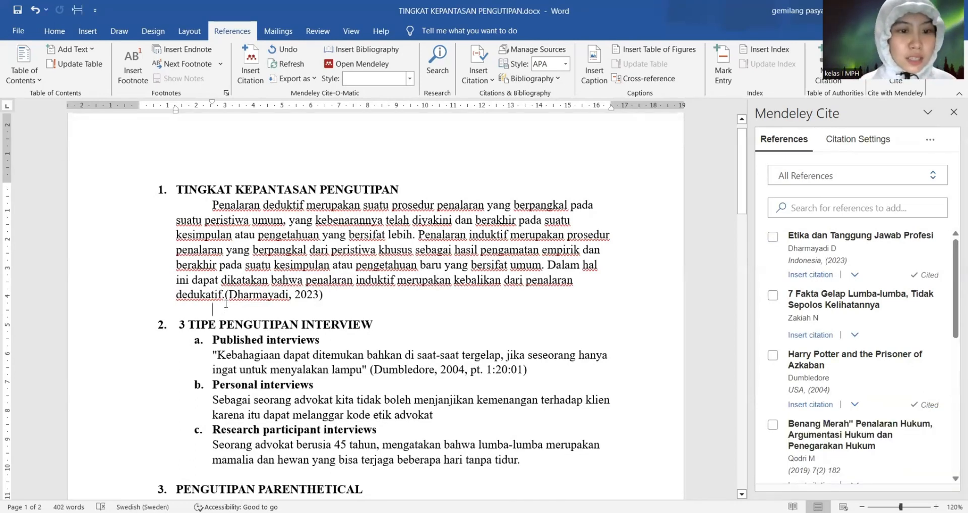
left_click(226, 296)
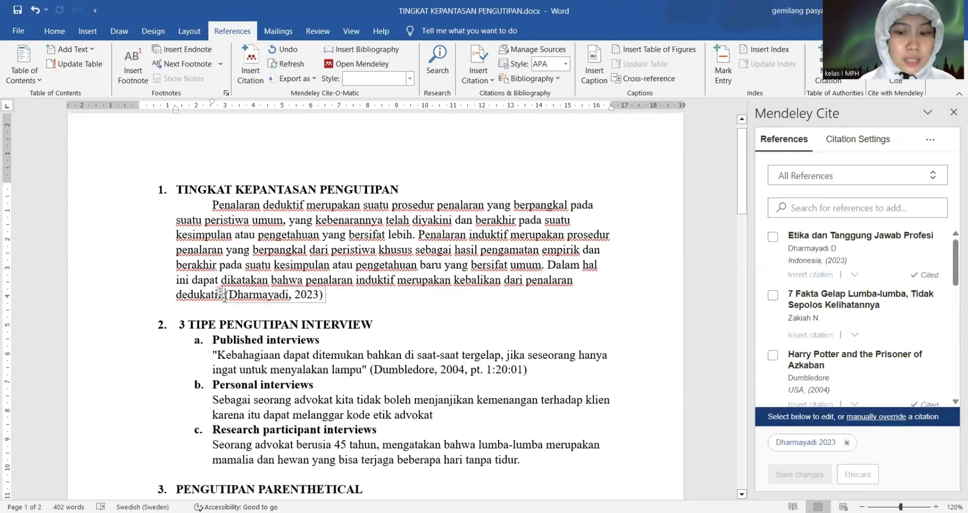
left_click(341, 300)
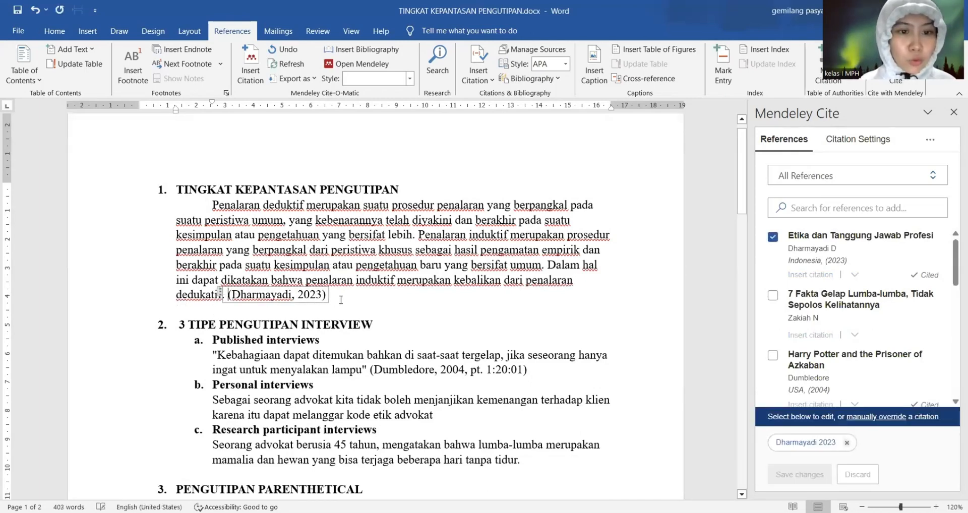
type(".")
left_click(399, 306)
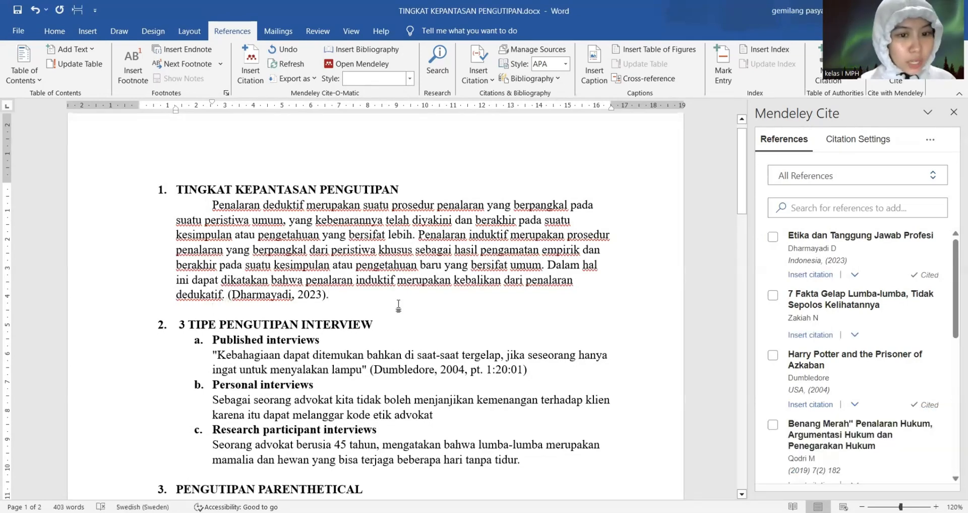
left_click(227, 299)
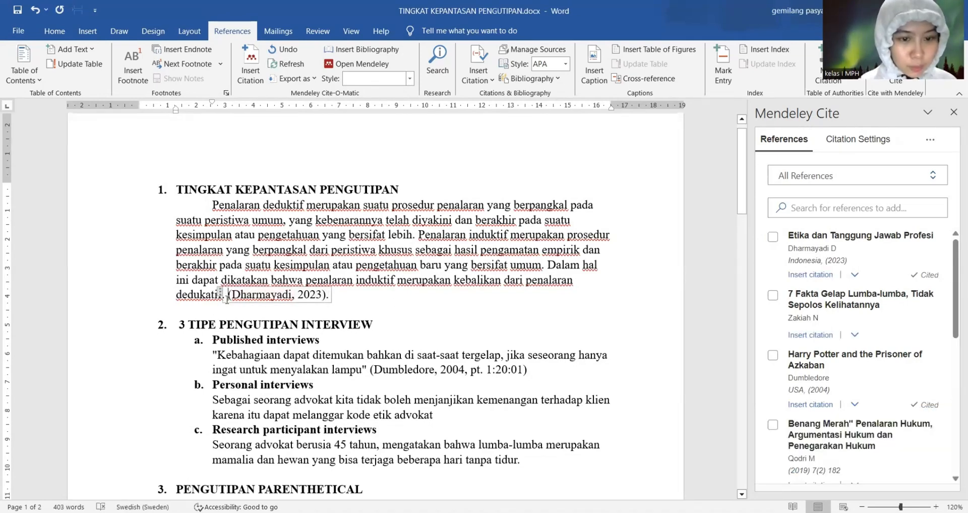
key("BackSpace")
left_click(227, 299)
key("BackSpace")
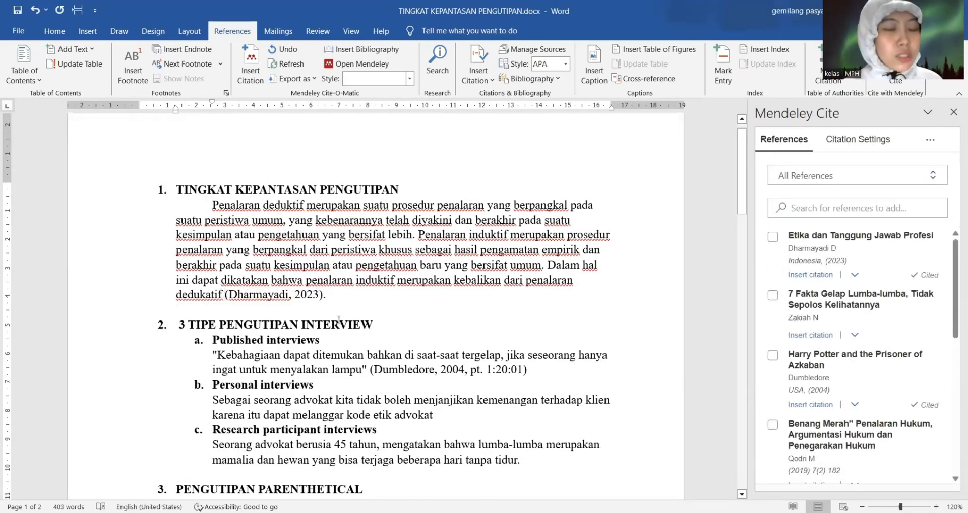
left_click(346, 296)
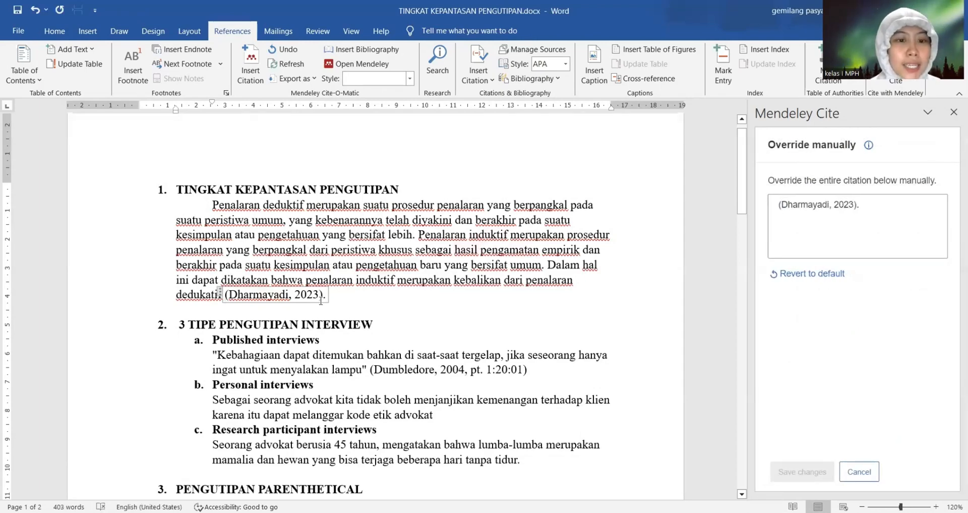
- Replace the period after "lebih" with a citation of "Etika dan Tanggung Jawab Profesi" followed by a period
right_click(418, 235)
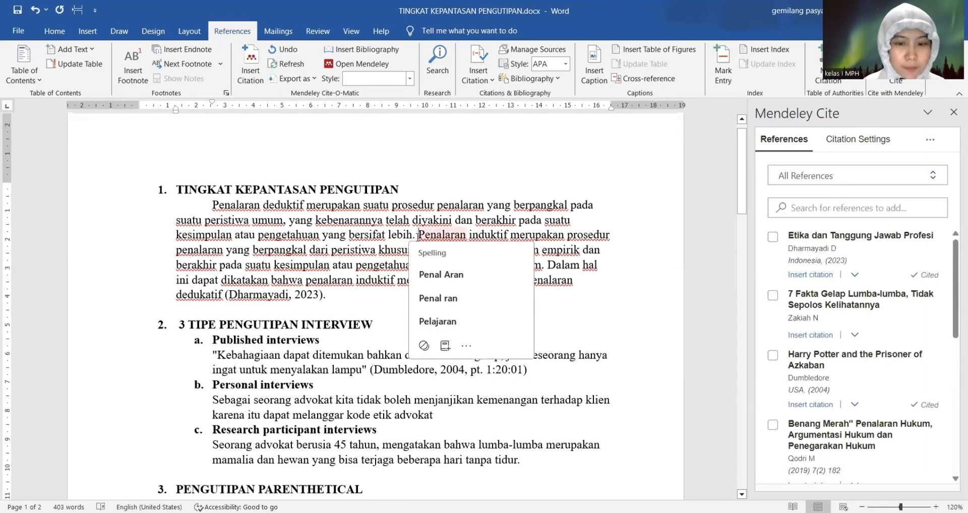
left_click(418, 235)
key("BackSpace")
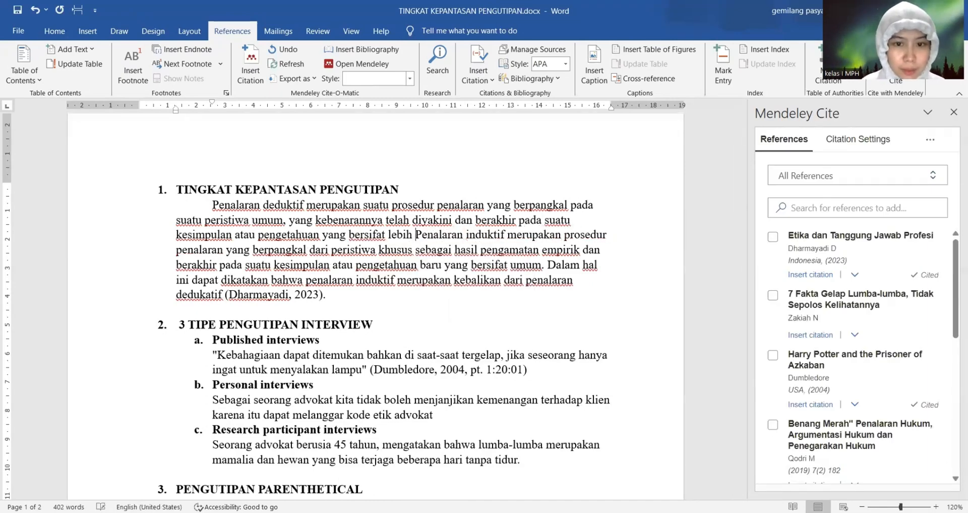
left_click(810, 275)
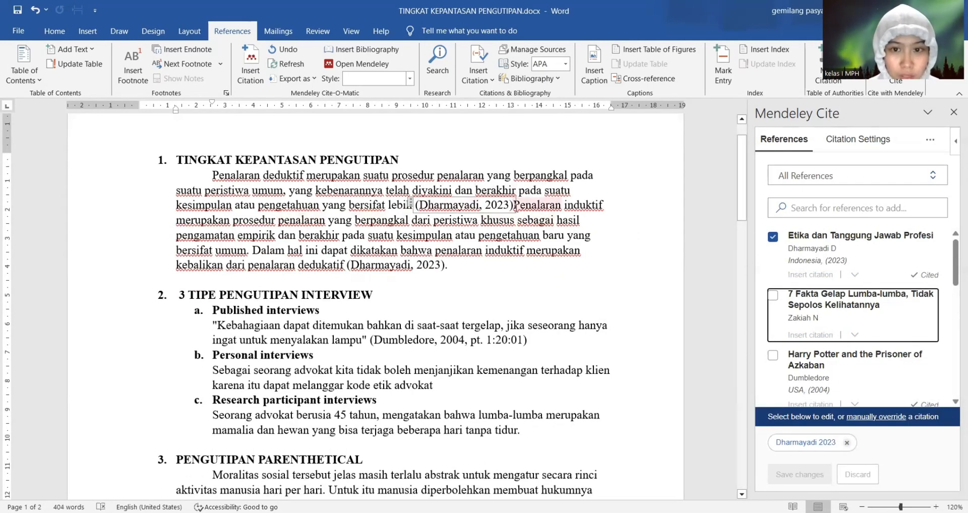
left_click(516, 207)
type(".")
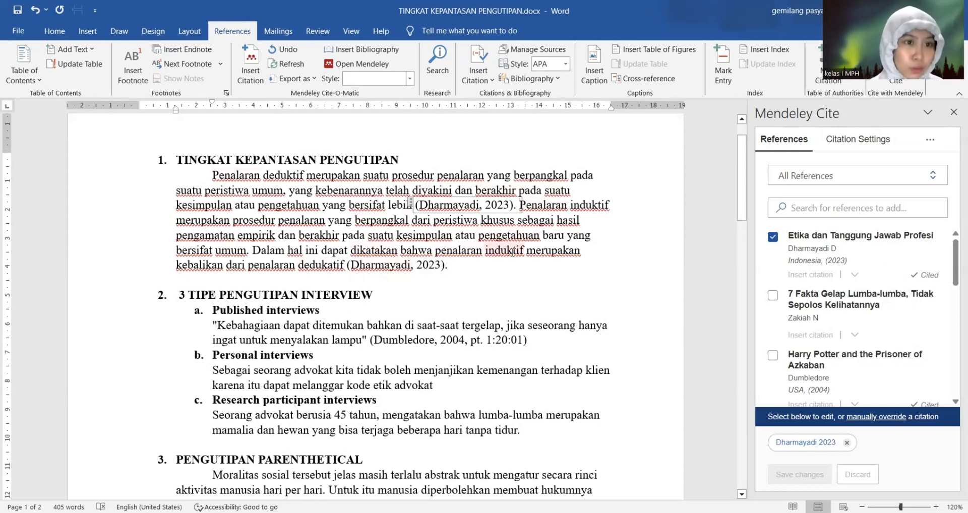
- Delete the 2004 citation with the time stamp 1:20:01 after the quotation under Published interviews
scroll(512, 252, "down", 2)
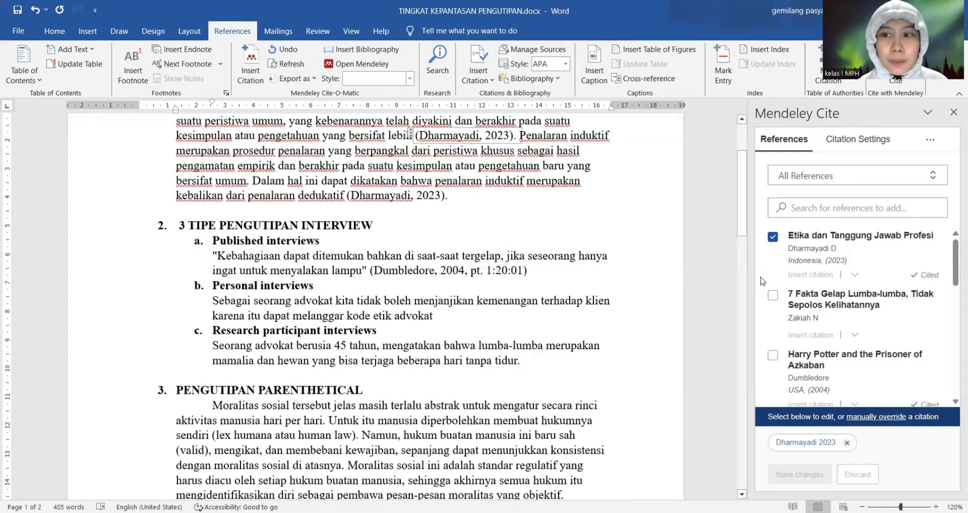
left_click(630, 239)
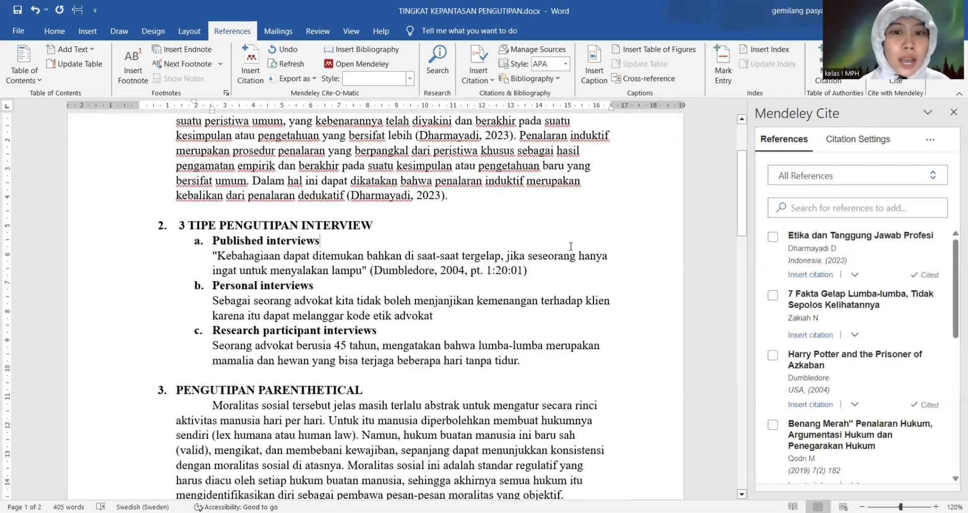
left_click_drag(435, 274, 381, 278)
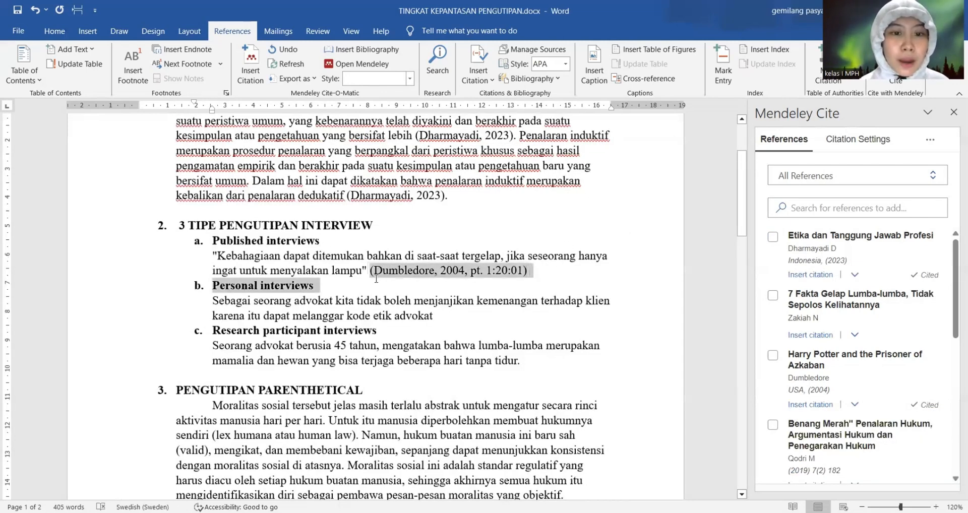
left_click(376, 274)
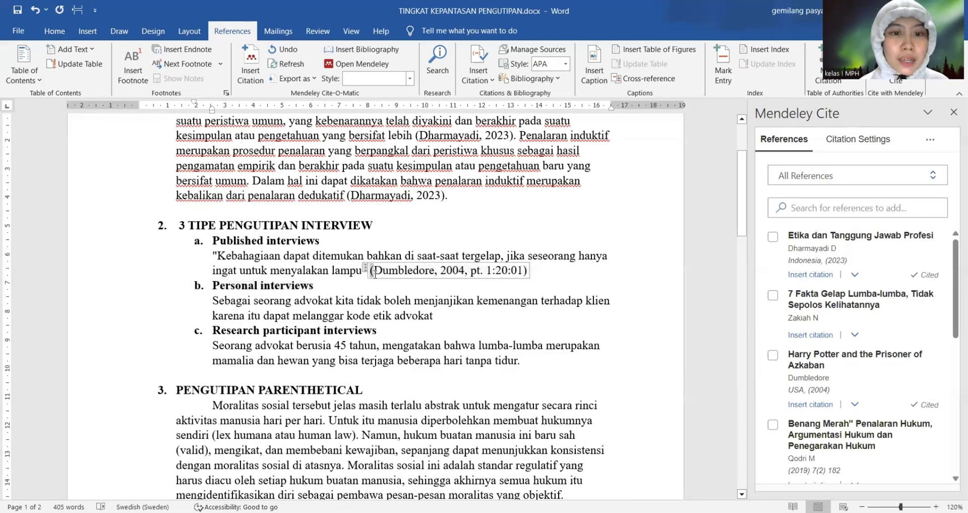
left_click(529, 273)
key("BackSpace")
key("BackSpace")
key("BackSpace")
key("BackSpace")
key("BackSpace")
key("BackSpace")
key("BackSpace")
key("BackSpace")
key("BackSpace")
key("BackSpace")
key("BackSpace")
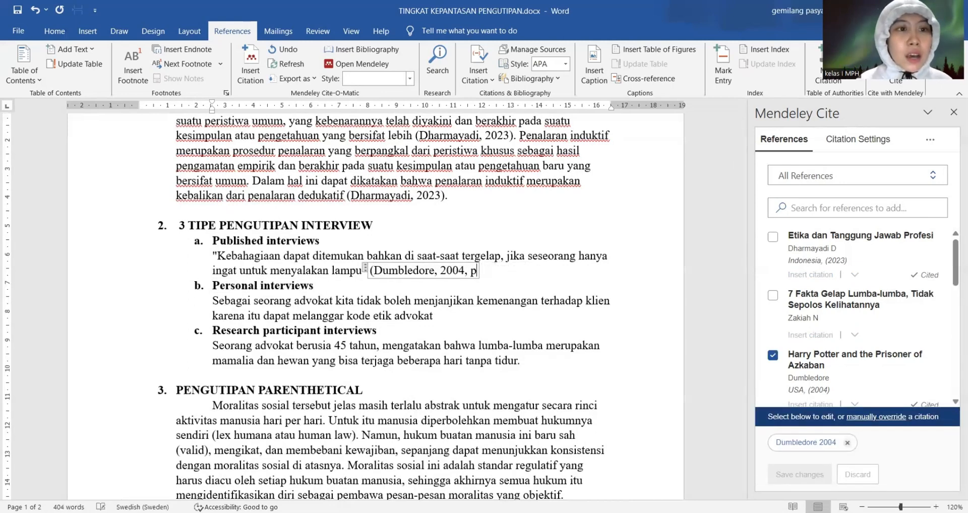
key("BackSpace")
key("BackSpace")
key("BackSpace")
key("BackSpace")
key("BackSpace")
key("BackSpace")
key("BackSpace")
key("BackSpace")
key("BackSpace")
key("BackSpace")
key("BackSpace")
key("BackSpace")
key("BackSpace")
key("BackSpace")
key("BackSpace")
key("BackSpace")
key("BackSpace")
key("BackSpace")
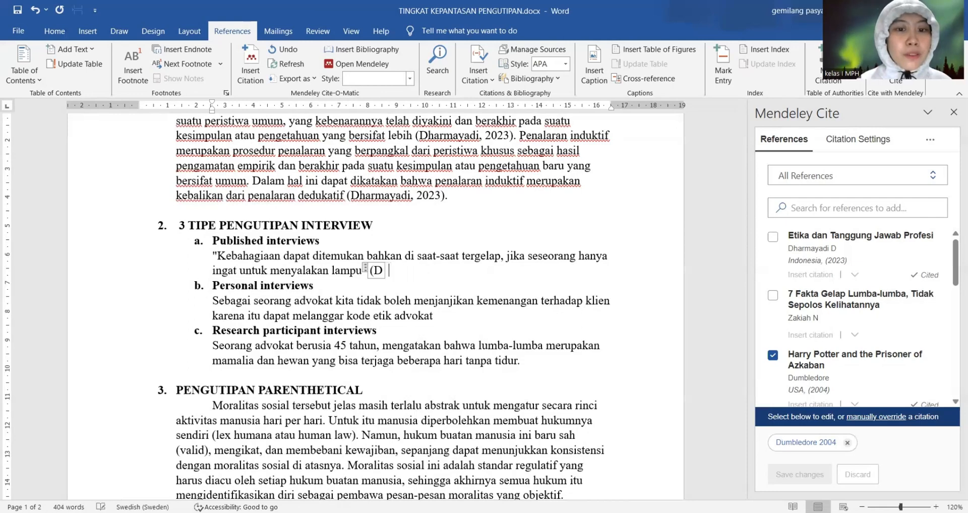
key("BackSpace")
key("BackSpace")
key("BackSpace")
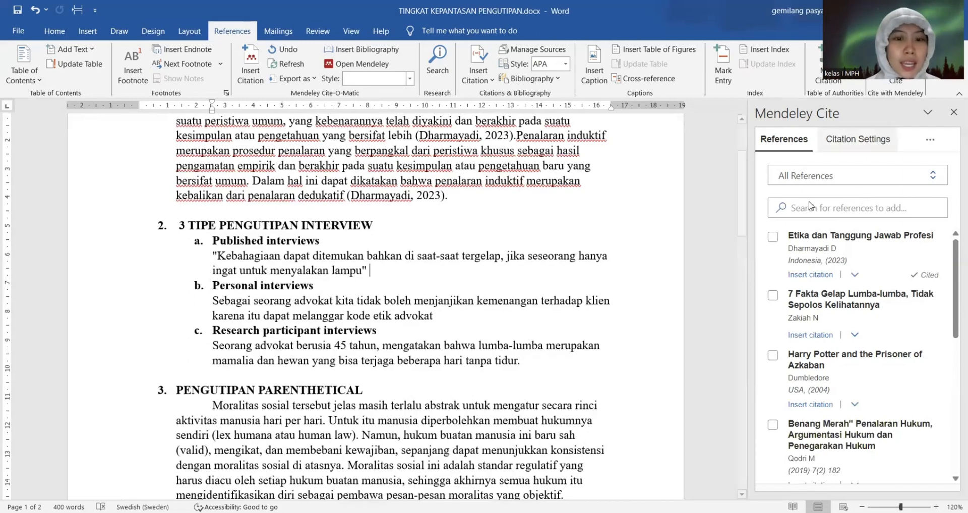
- Insert a citation of "Harry Potter and the Prisoner of Azkaban" after the quotation under Published interviews
left_click_drag(266, 269, 222, 257)
left_click(407, 282)
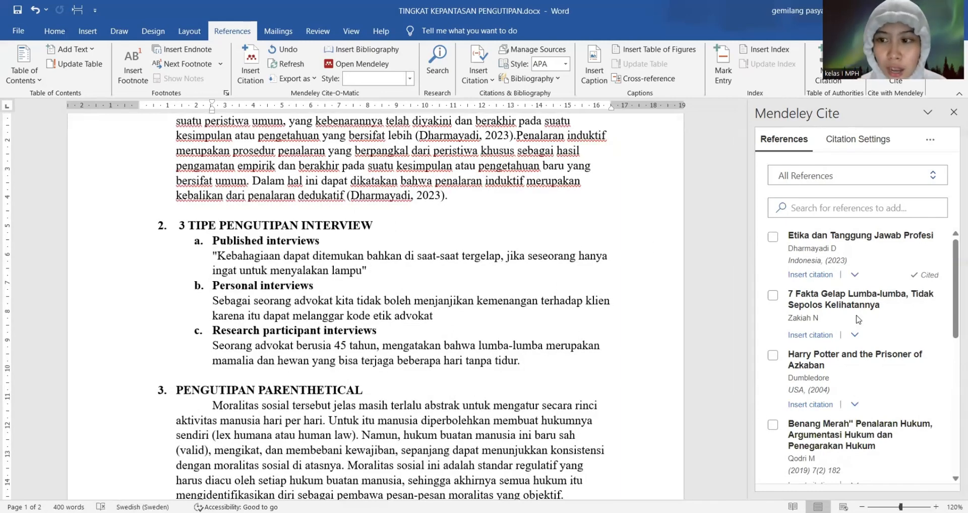
scroll(859, 320, "down", 1)
scroll(858, 319, "down", 1)
scroll(858, 320, "down", 1)
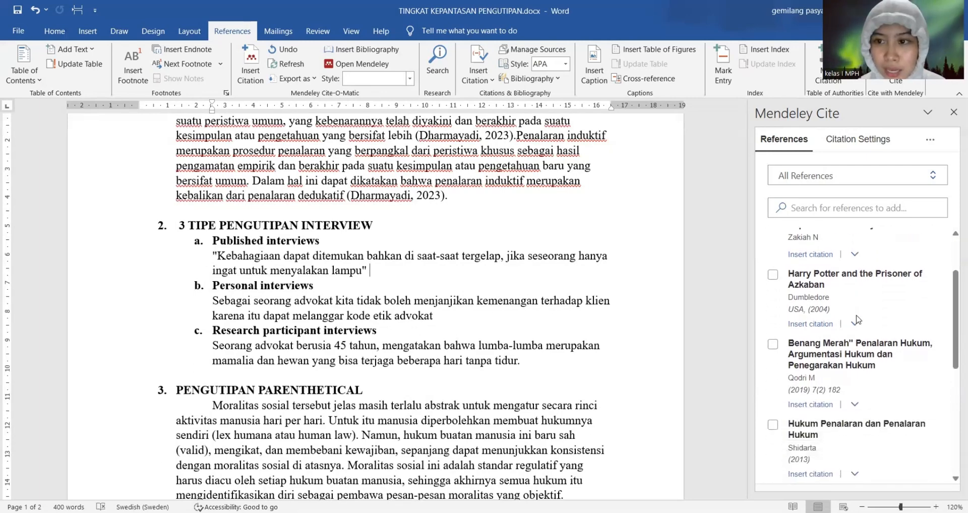
left_click(773, 278)
left_click(815, 476)
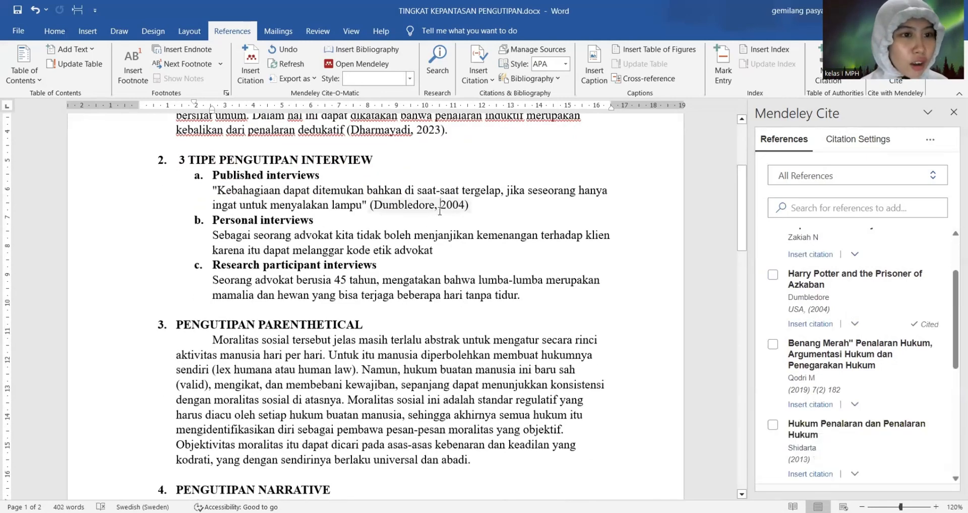
- Add the source detail Part 1:20:00 to the 2004 citation under Published interviews and save the change
left_click(440, 206)
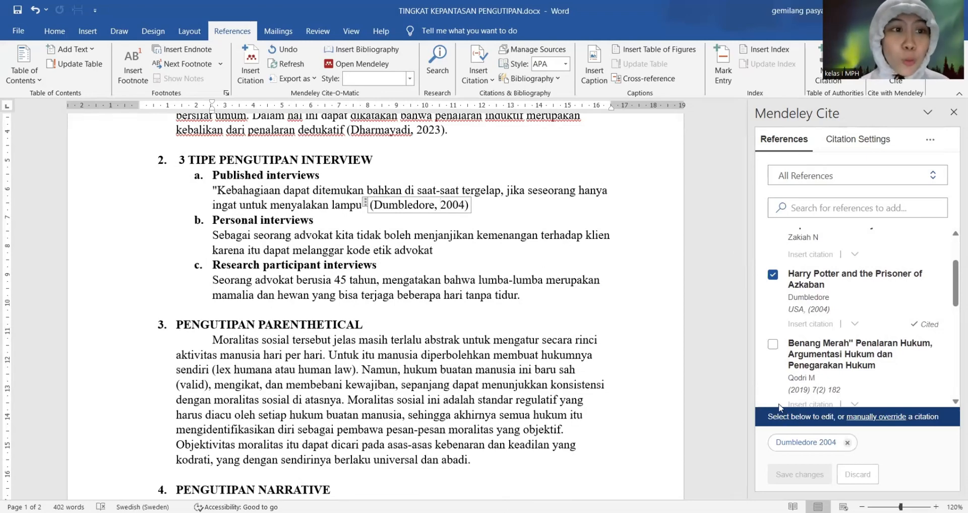
left_click(796, 444)
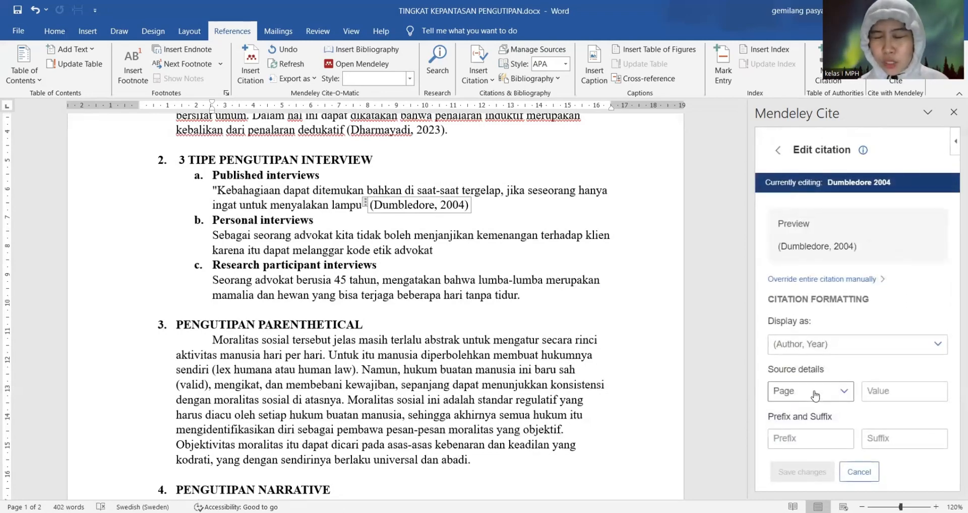
left_click(784, 392)
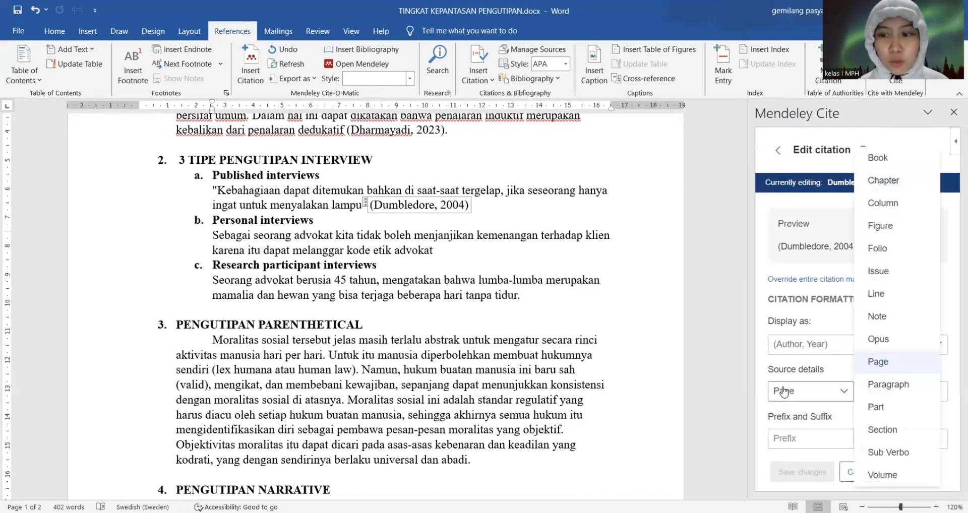
left_click(877, 407)
left_click(893, 398)
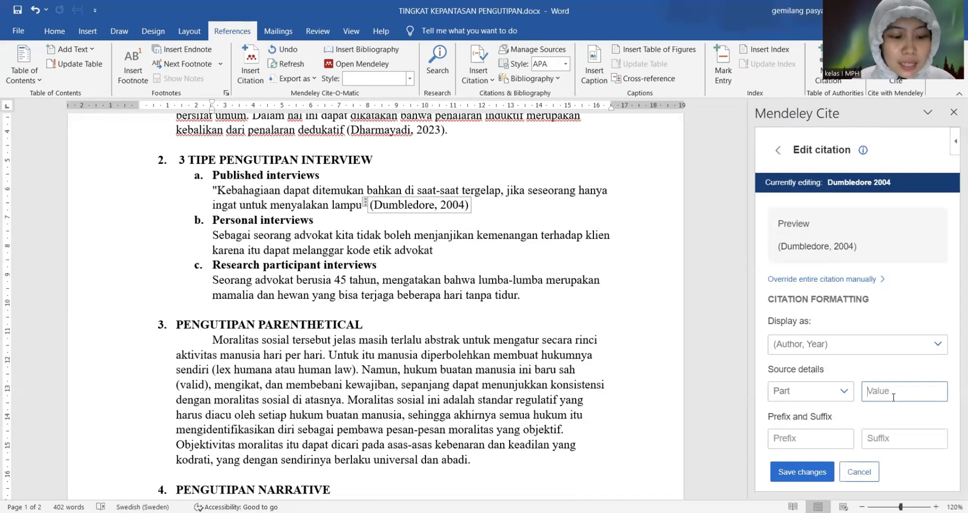
type("1")
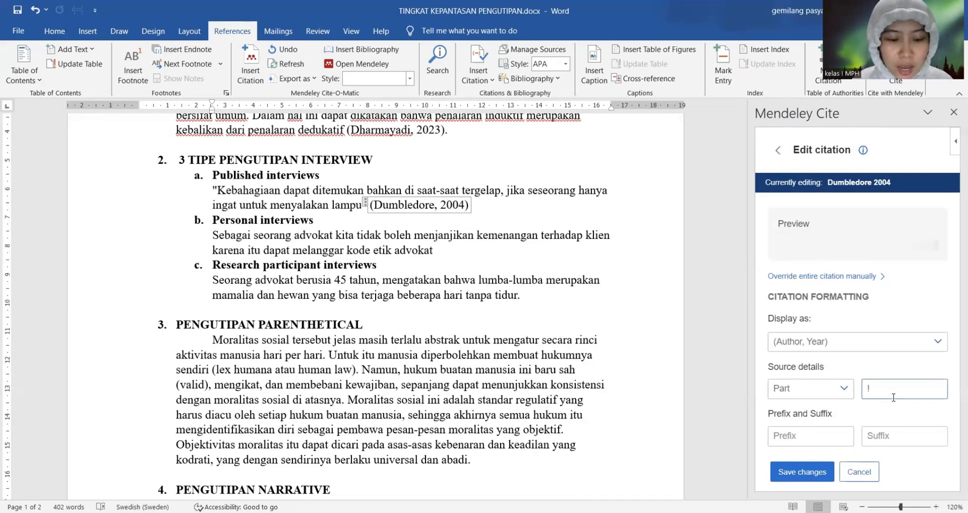
type("20")
key("BackSpace")
key("BackSpace")
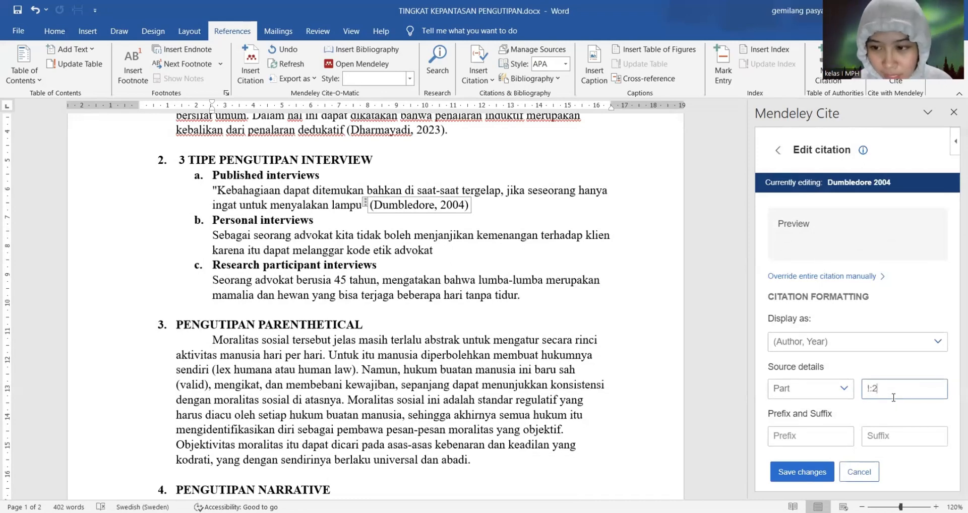
key("BackSpace")
type("1:2")
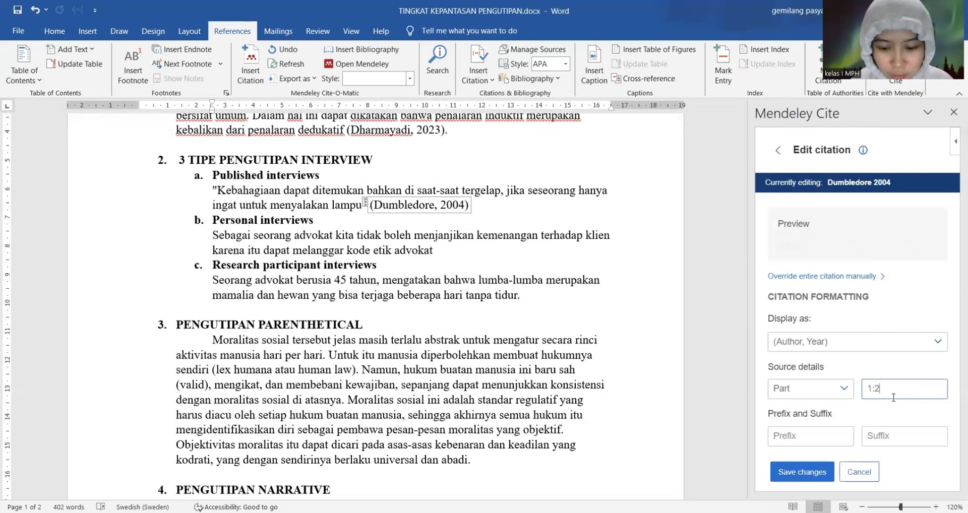
type("0:00")
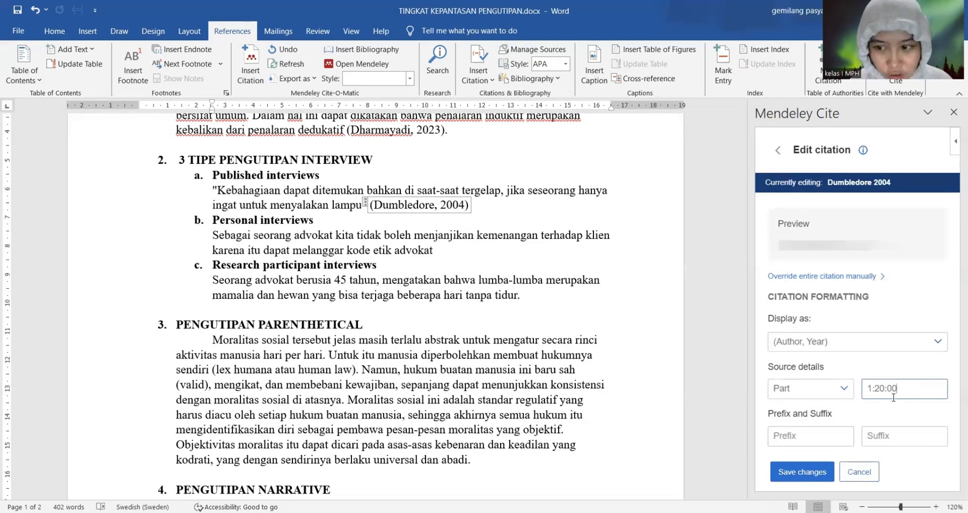
left_click(796, 473)
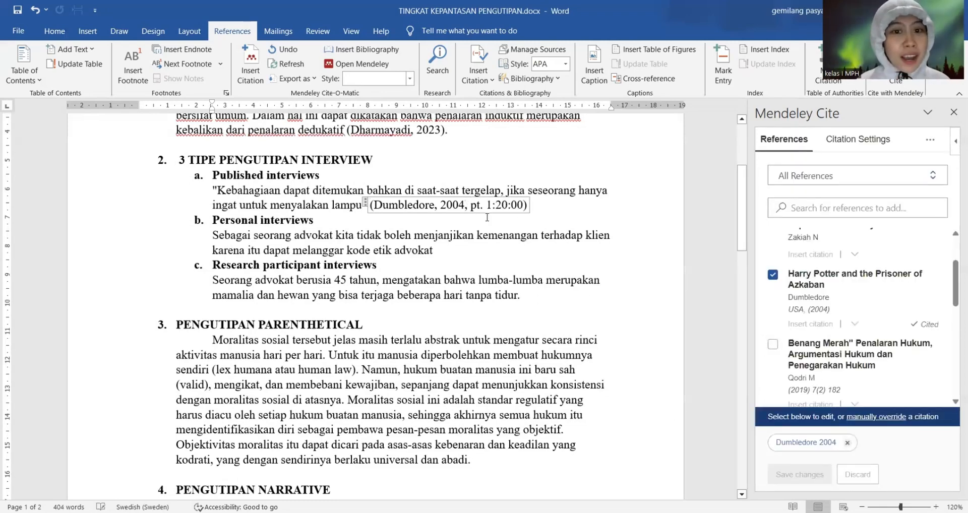
left_click_drag(536, 209, 371, 205)
left_click(566, 213)
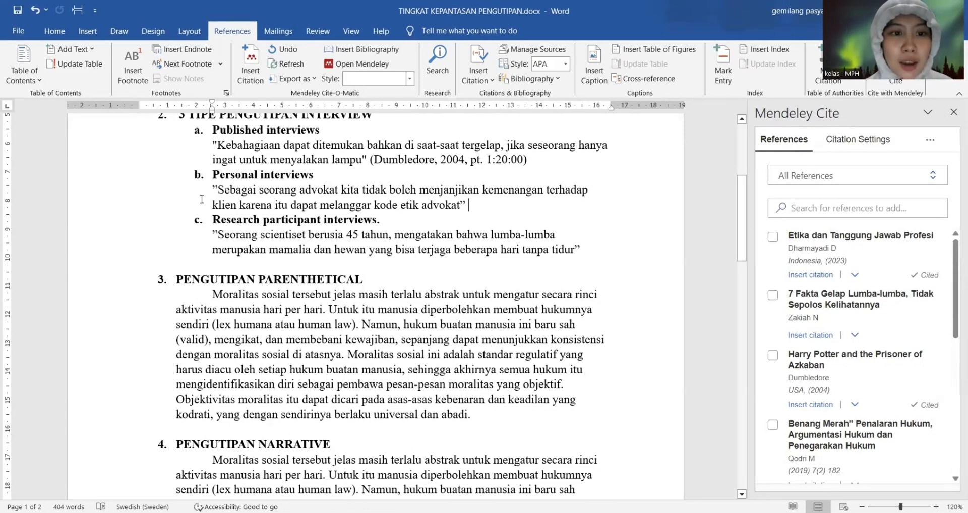
- Insert a citation of "Etika dan Tanggung Jawab Profesi" after the quotation under Personal interviews
left_click_drag(212, 204, 519, 211)
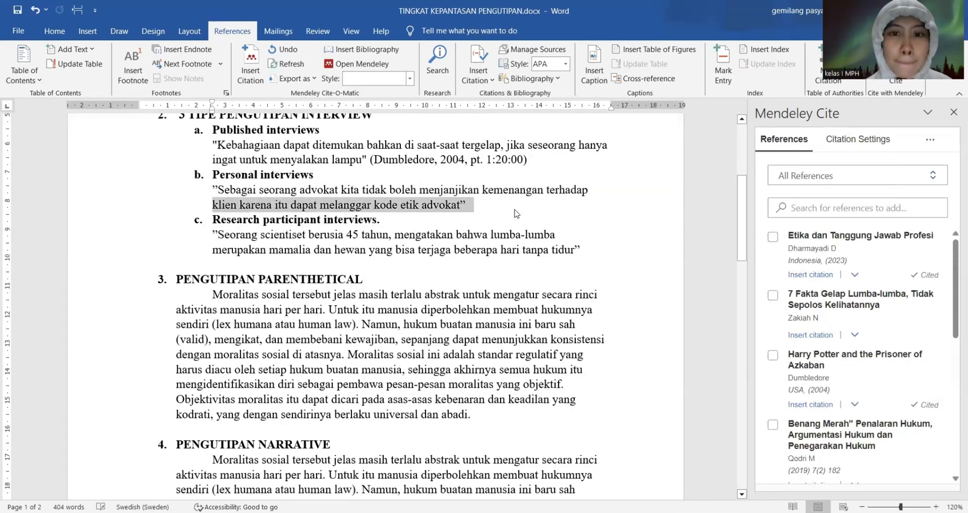
left_click(519, 208)
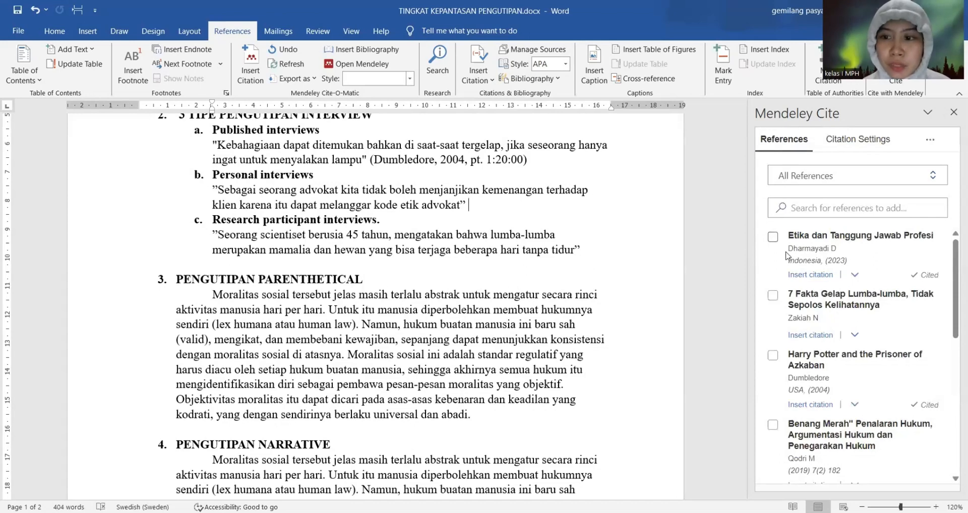
left_click(773, 238)
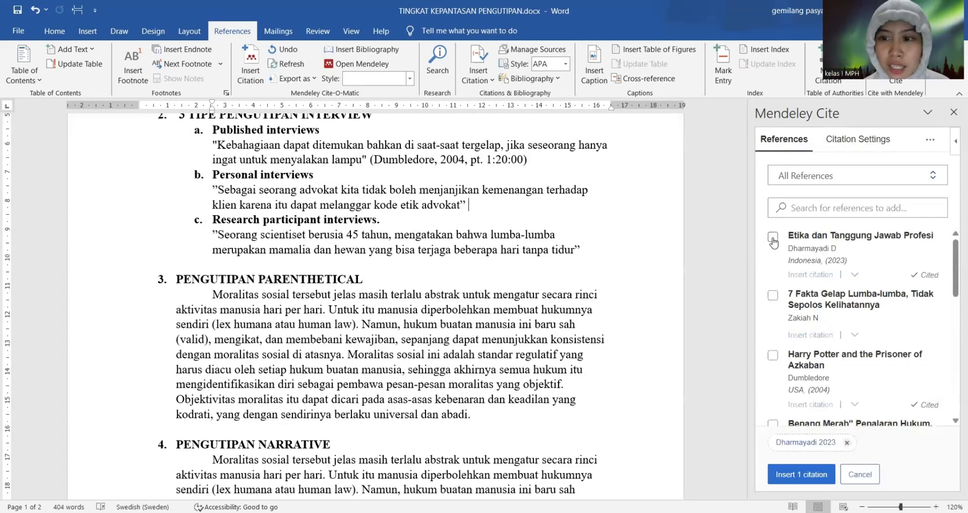
left_click(808, 474)
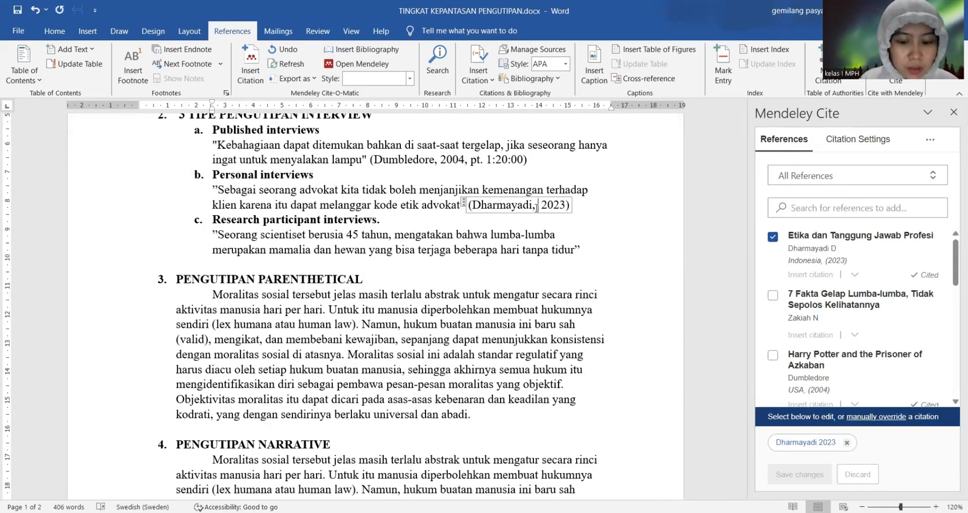
- Add "Personal interview," before the year in the Personal interviews citation and end the citation with a period
type("Per")
type("sonal in")
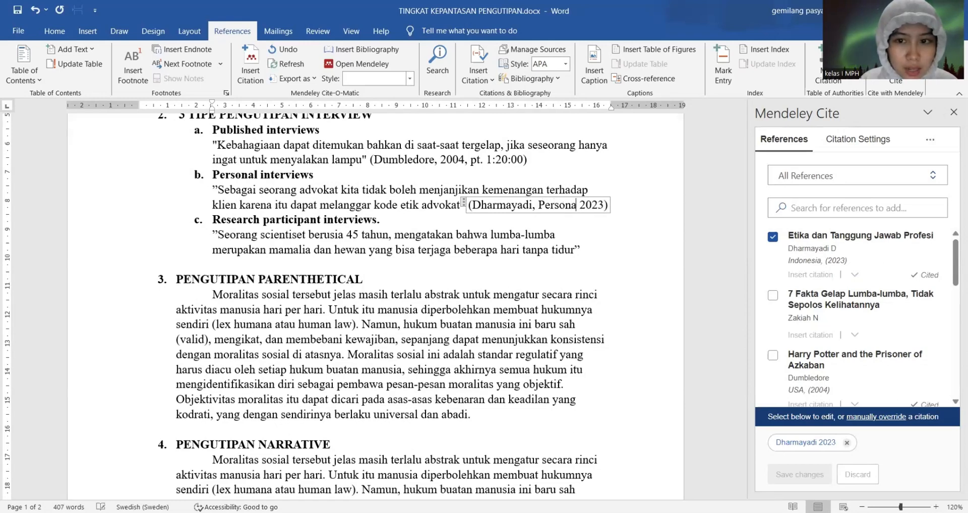
type("terview")
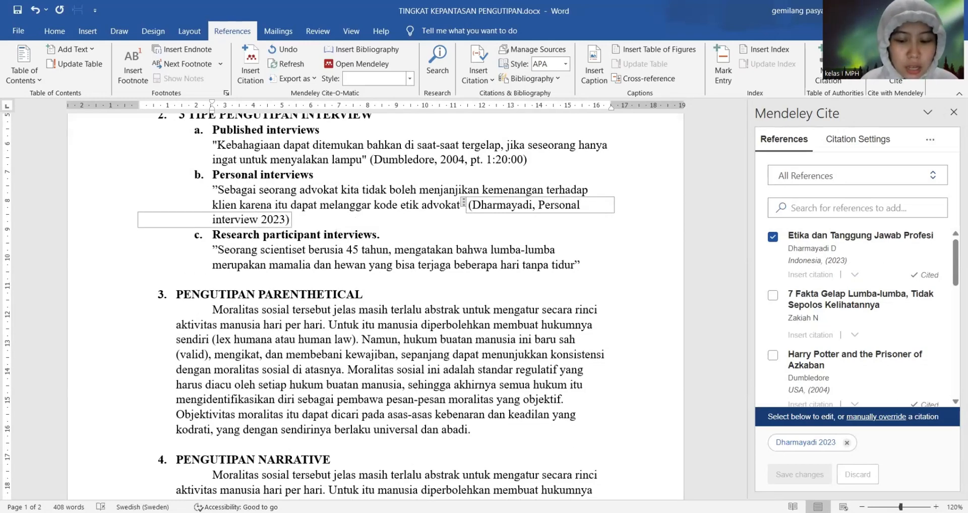
type(",")
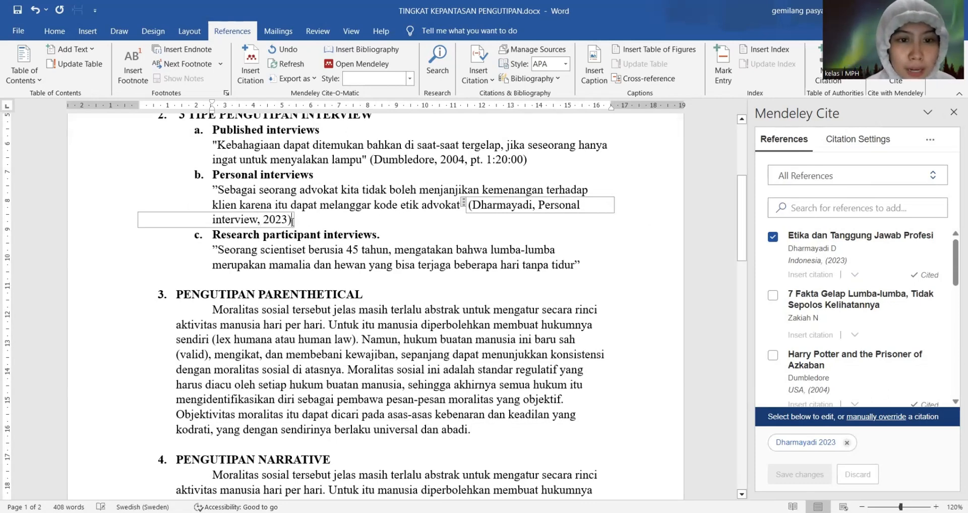
left_click(292, 222)
type(".")
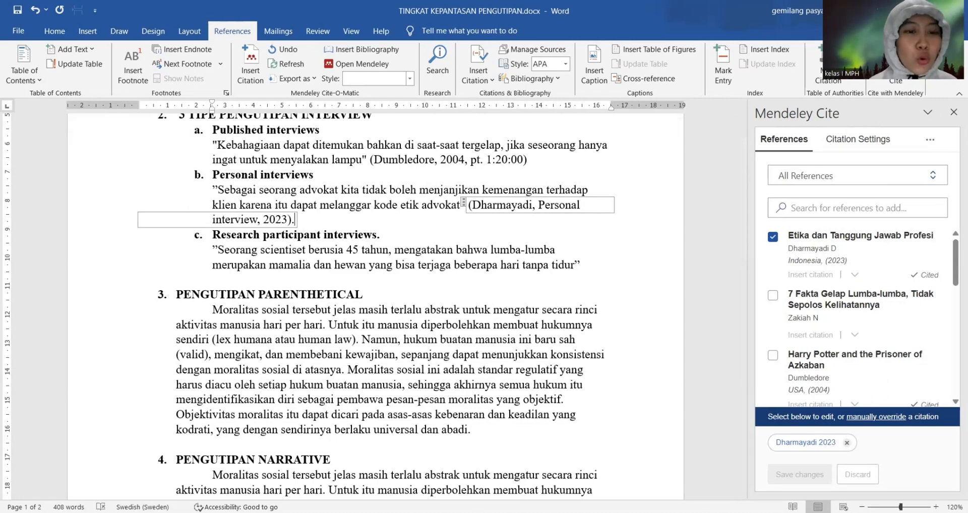
- Insert a citation of "7 Fakta Gelap Lumba-lumba, Tidak Sepolos Kelihatannya" followed by a period after the quotation under Research participant interviews
left_click(113, 252)
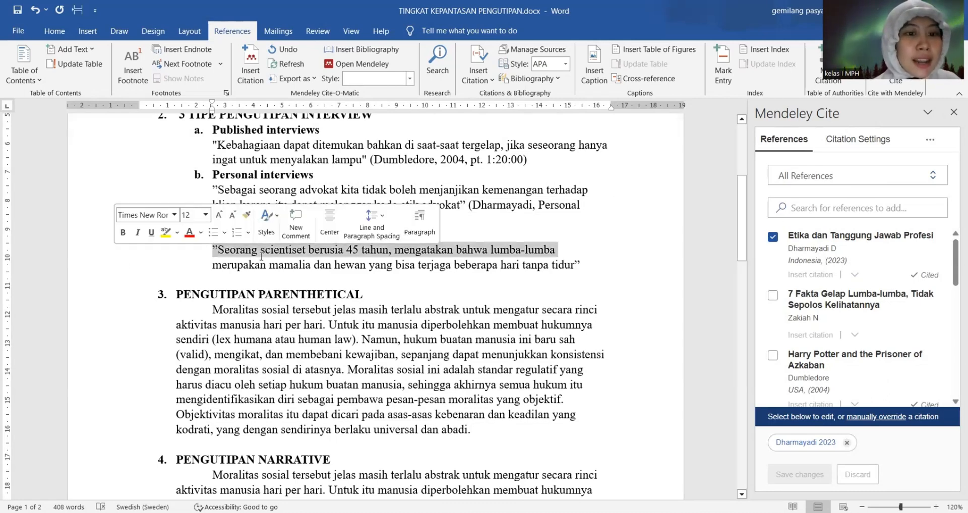
left_click(313, 272)
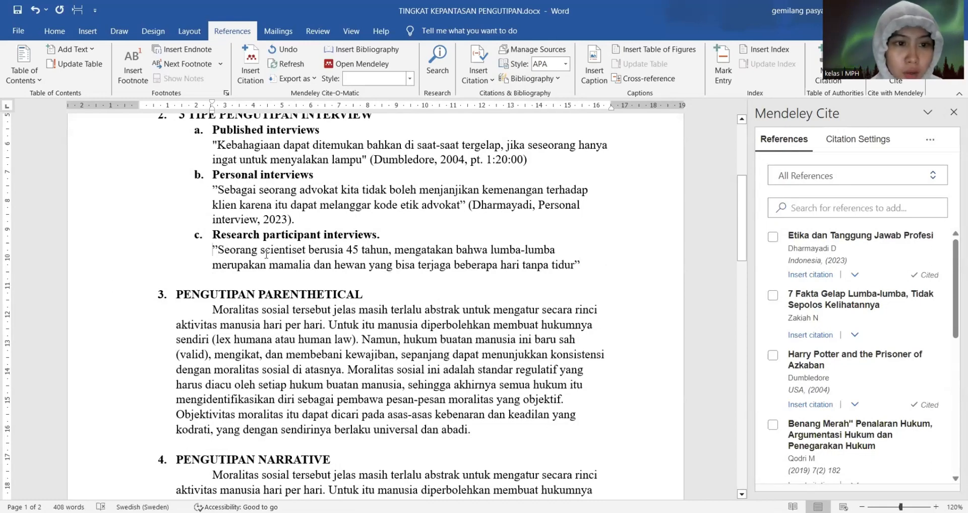
left_click_drag(212, 250, 585, 267)
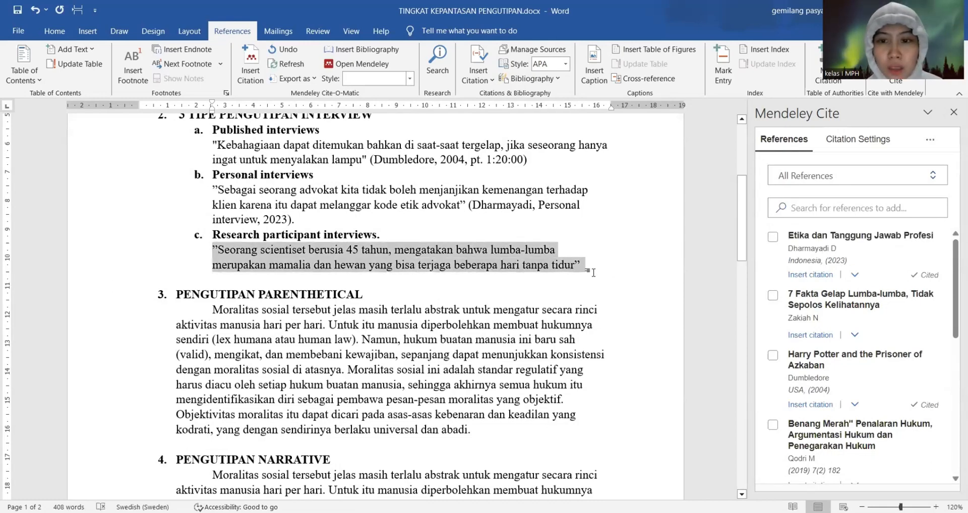
left_click(593, 272)
double_click(594, 273)
key("ctrl+z")
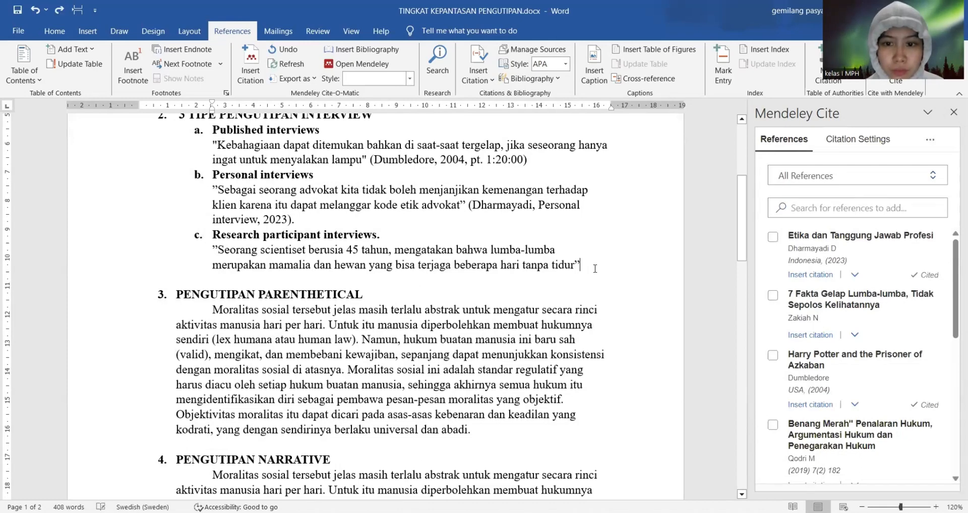
left_click(772, 295)
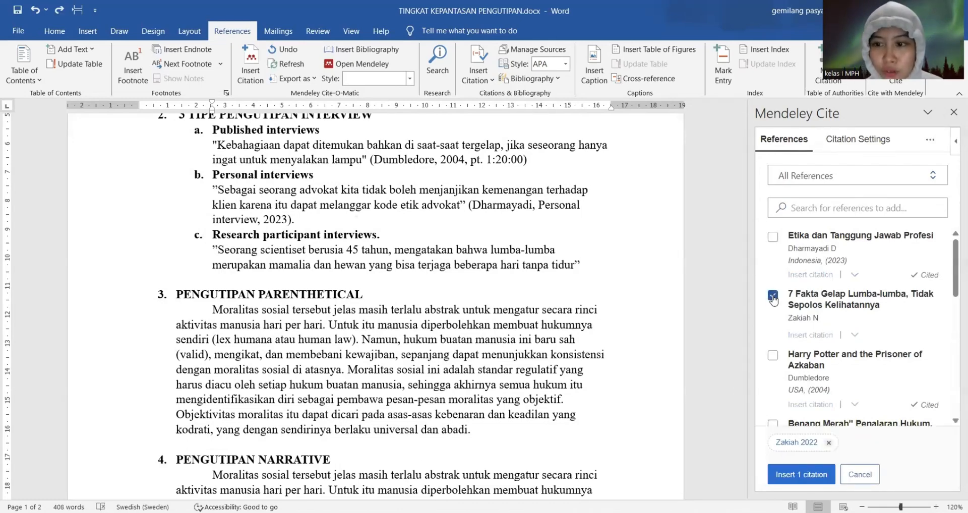
left_click(816, 474)
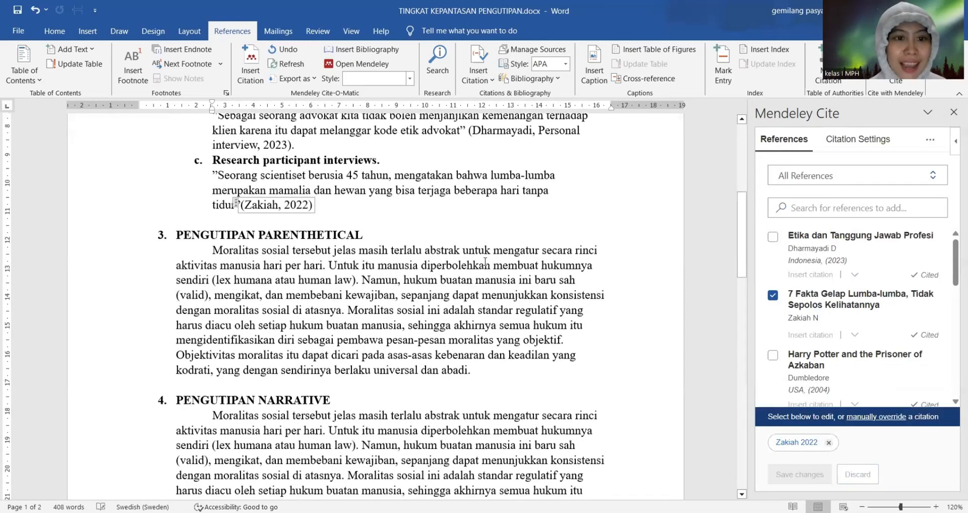
left_click(355, 206)
type(".")
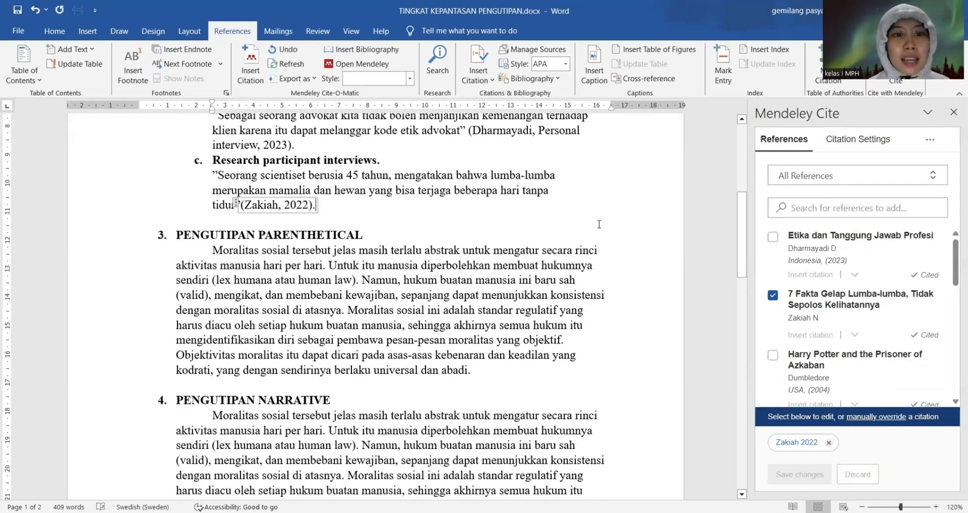
key("Down")
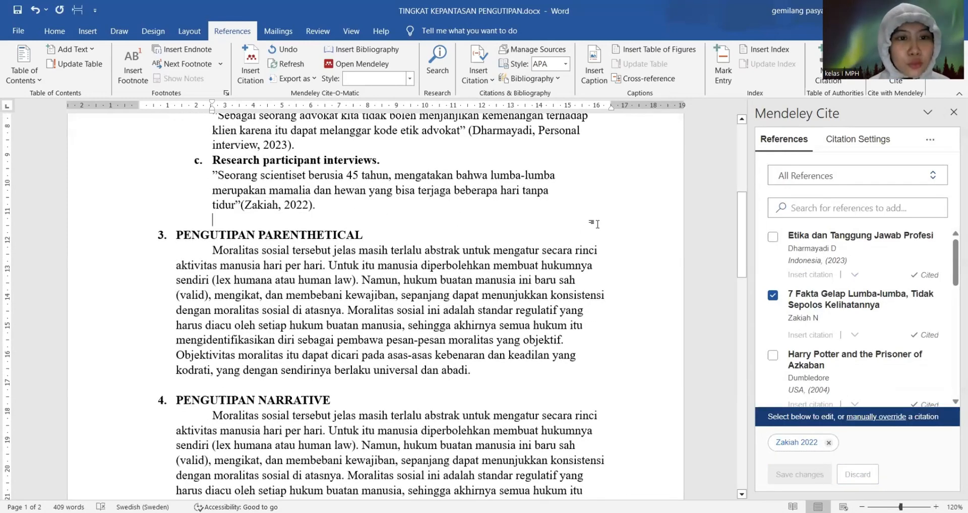
- Insert a citation of "Hukum Penalaran dan Penalaran Hukum" before the period after "(lex humana atau human law)" under PENGUTIPAN PARENTHETICAL
scroll(368, 280, "up", 5)
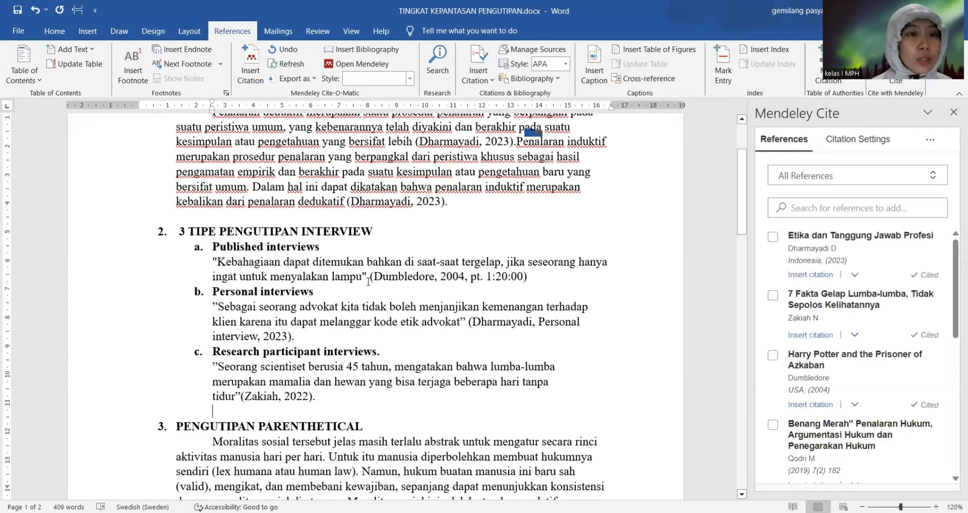
scroll(368, 282, "down", 5)
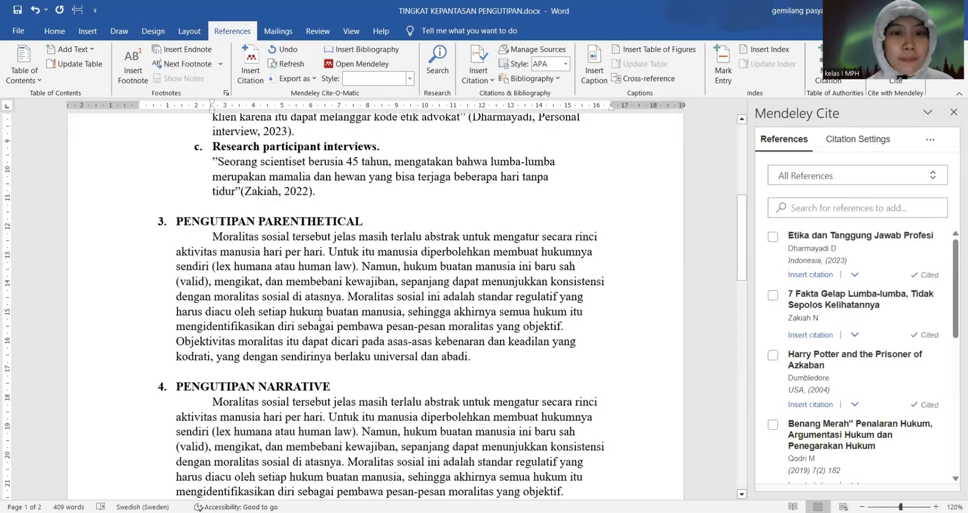
left_click_drag(249, 244, 471, 357)
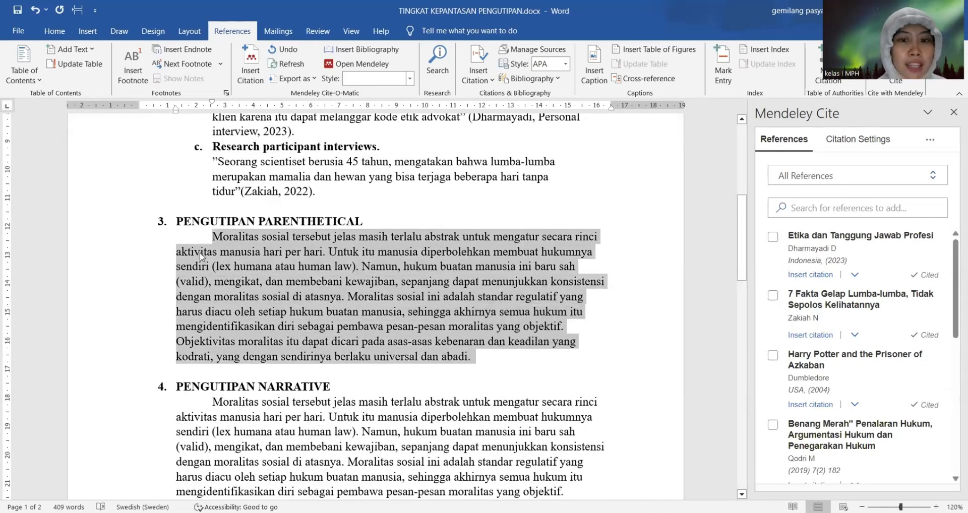
left_click(200, 255)
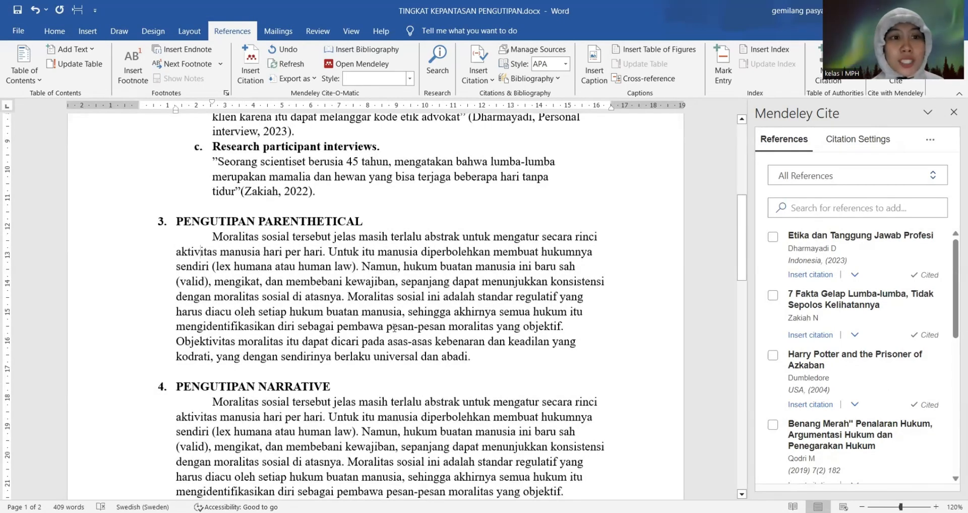
scroll(779, 396, "down", 5)
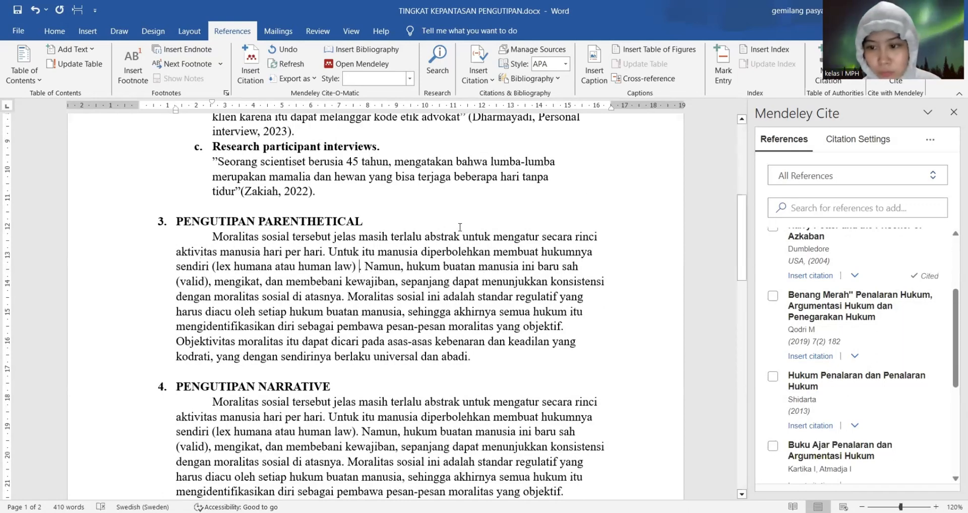
left_click(773, 377)
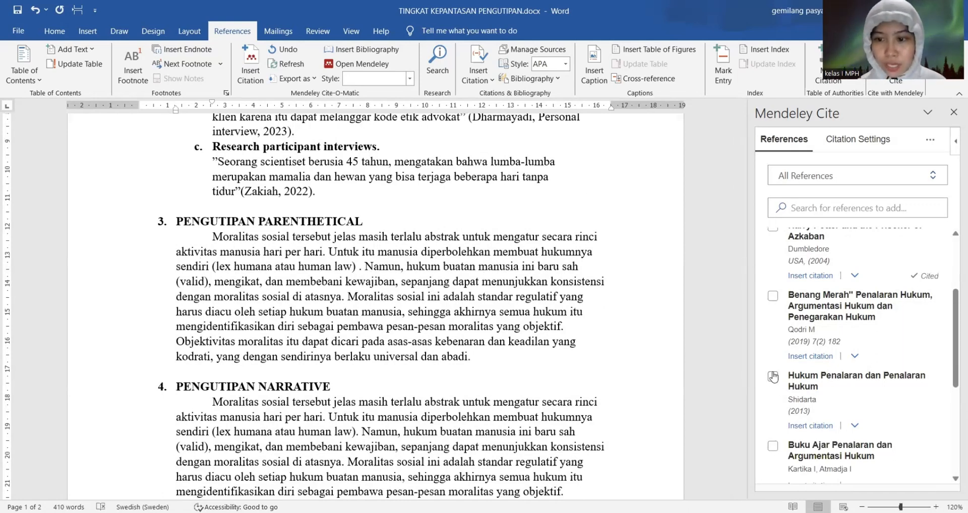
left_click(794, 475)
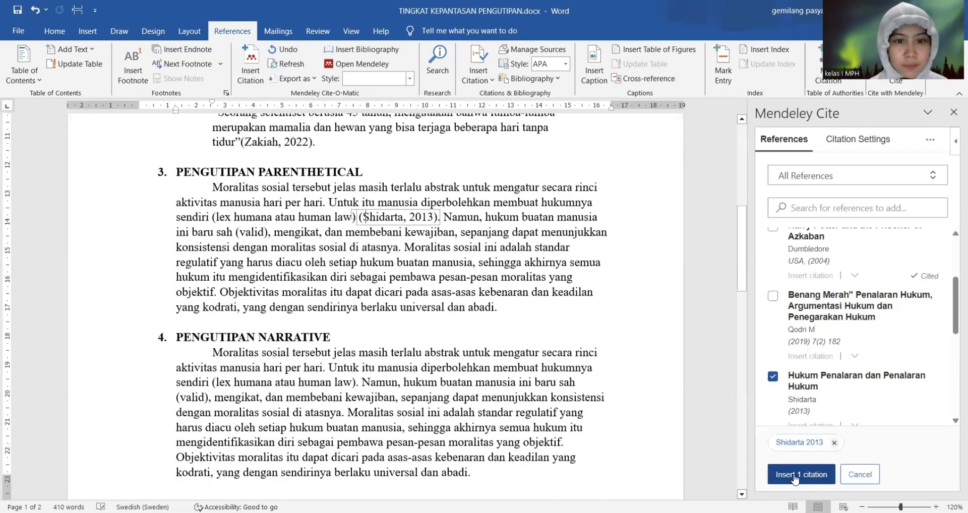
left_click(418, 191)
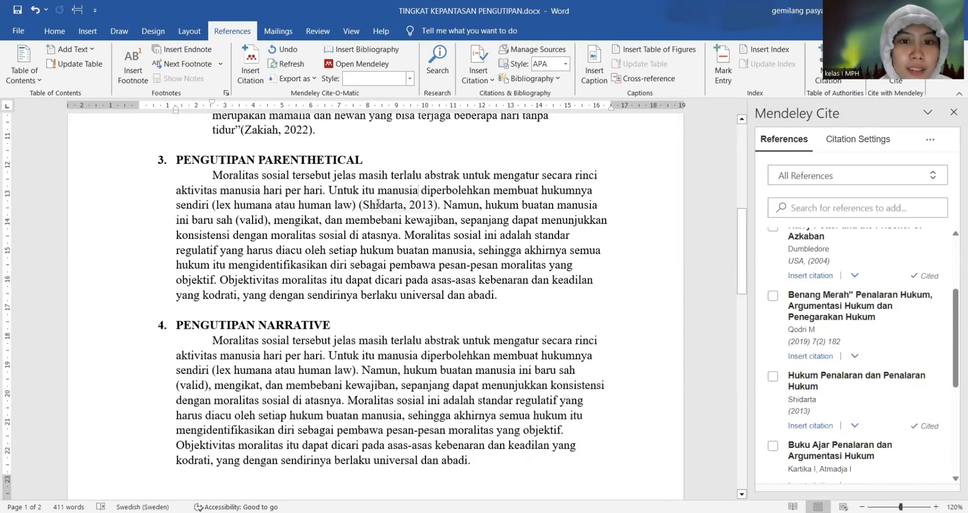
left_click(362, 207)
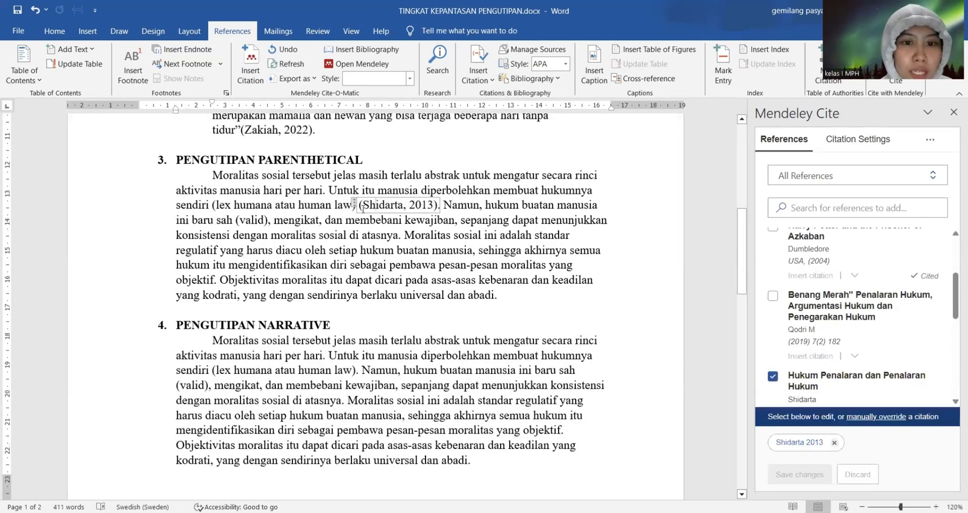
double_click(384, 207)
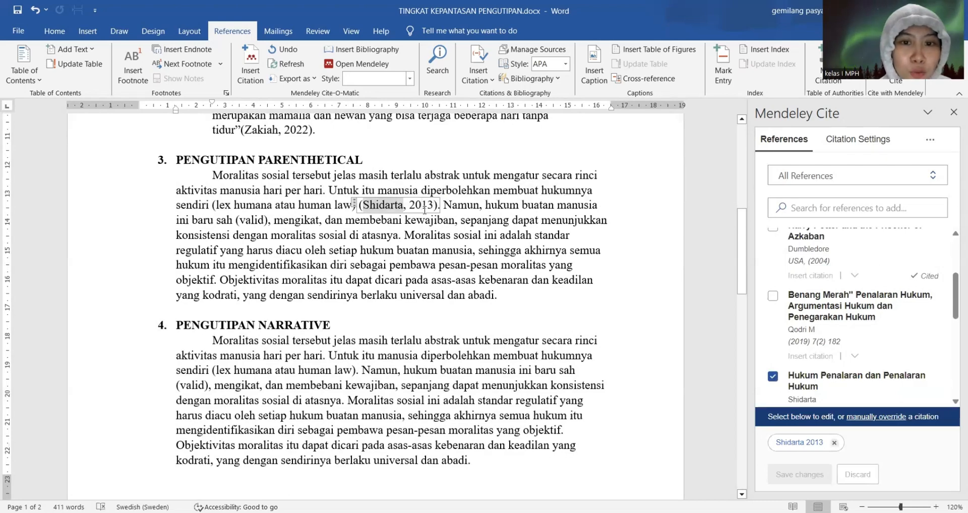
left_click(422, 206)
left_click(432, 196)
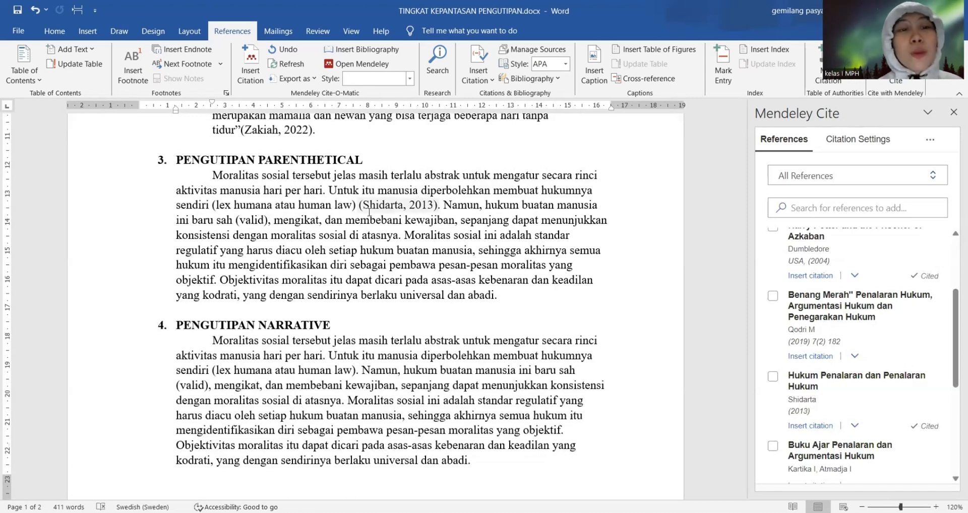
- Insert a citation of "Hukum Penalaran dan Penalaran Hukum" at the start of the paragraph under PENGUTIPAN NARRATIVE
scroll(577, 283, "down", 1)
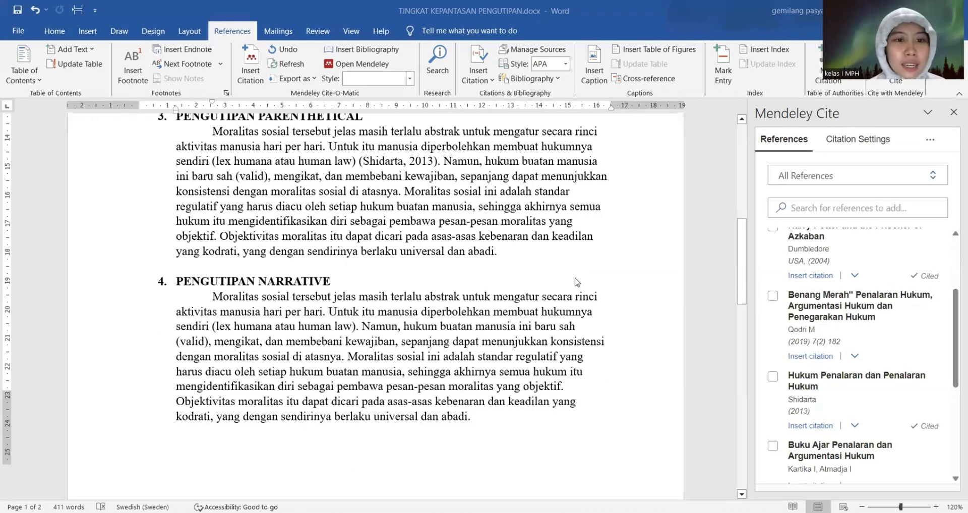
scroll(577, 282, "down", 1)
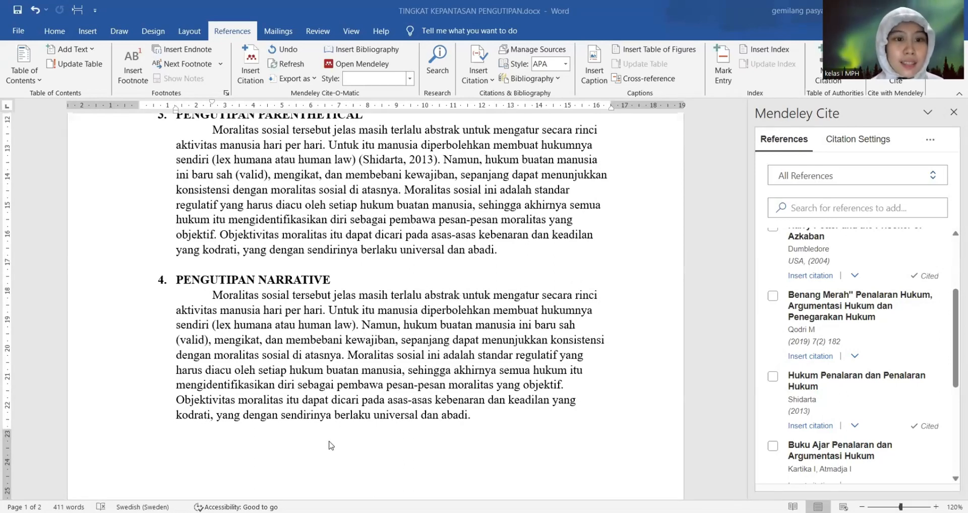
left_click(211, 297)
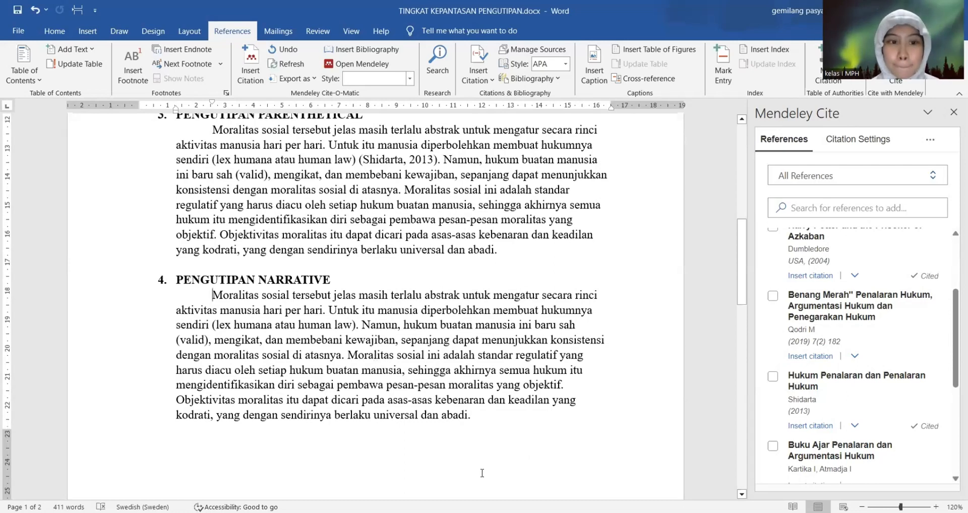
left_click(774, 377)
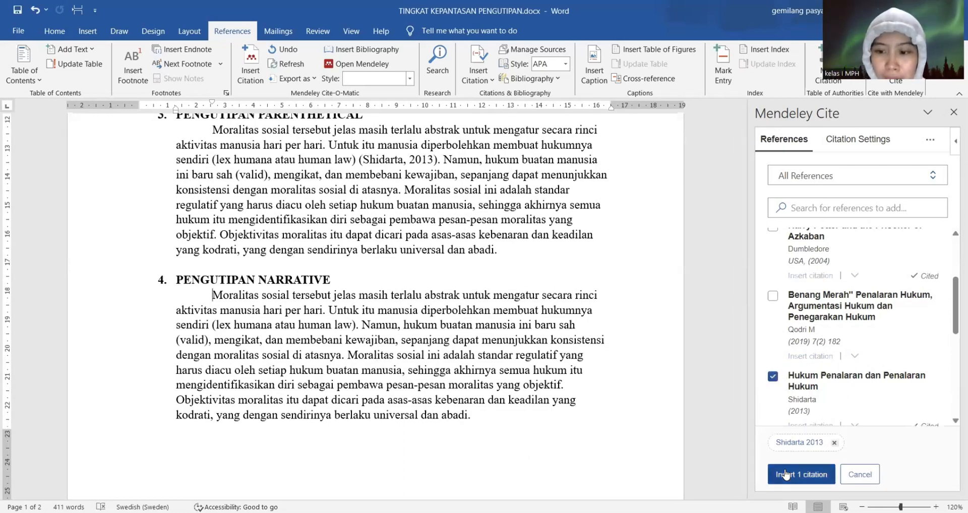
left_click(785, 474)
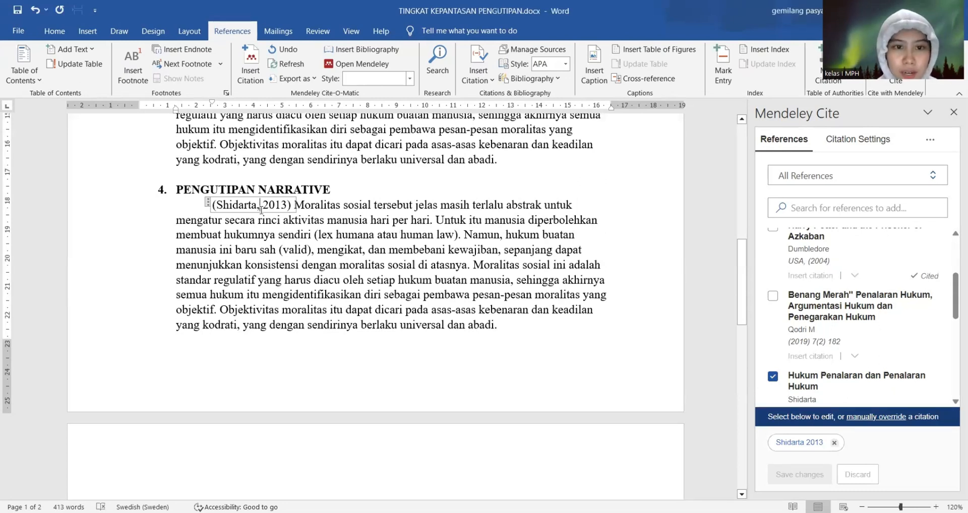
- Change the display format of the citation under PENGUTIPAN NARRATIVE to Author (Year) and save it
left_click(799, 442)
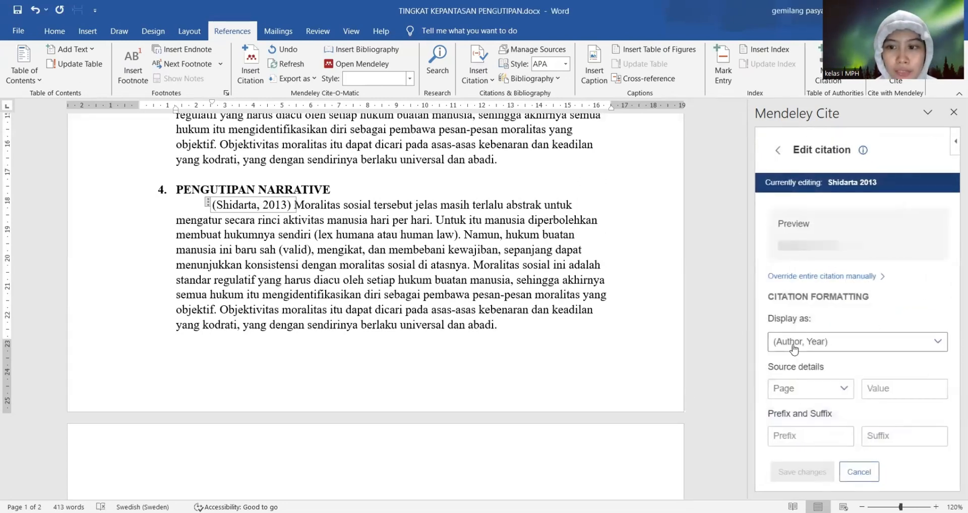
left_click(794, 347)
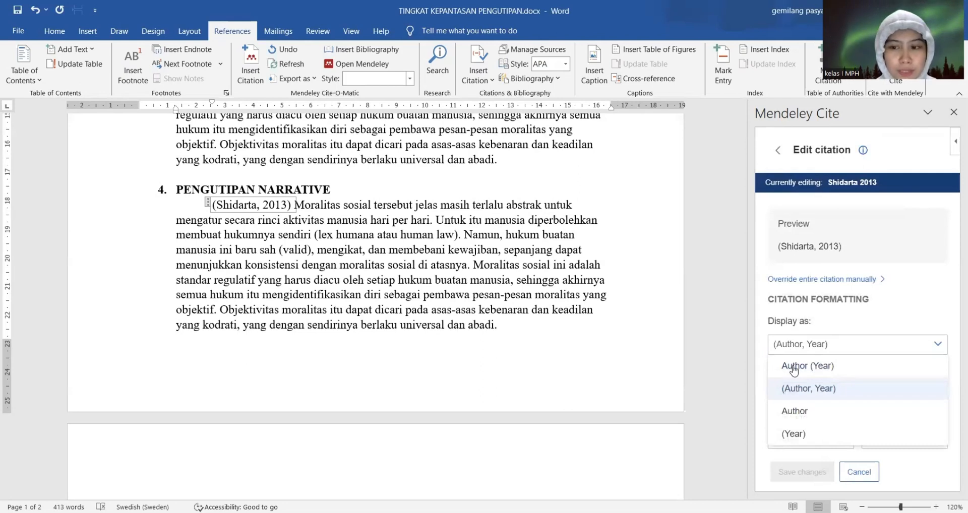
left_click(794, 368)
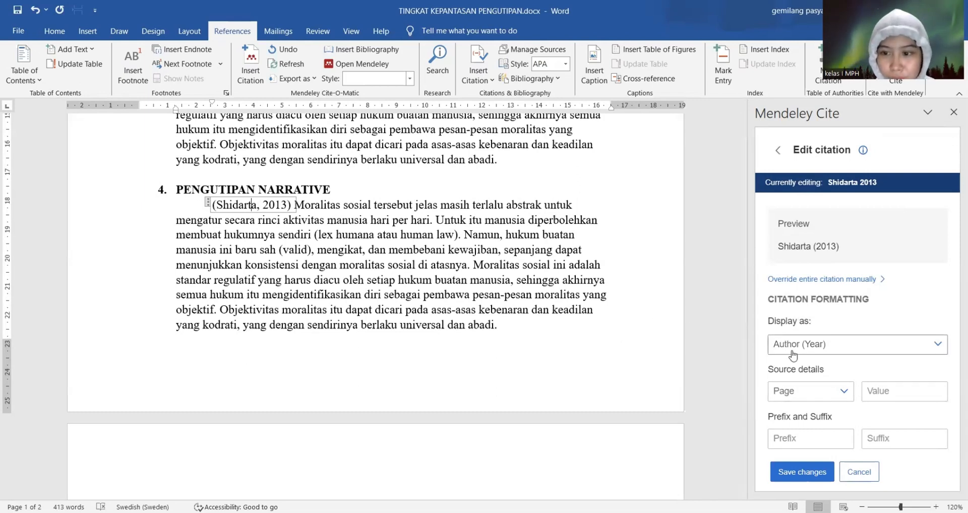
left_click(799, 469)
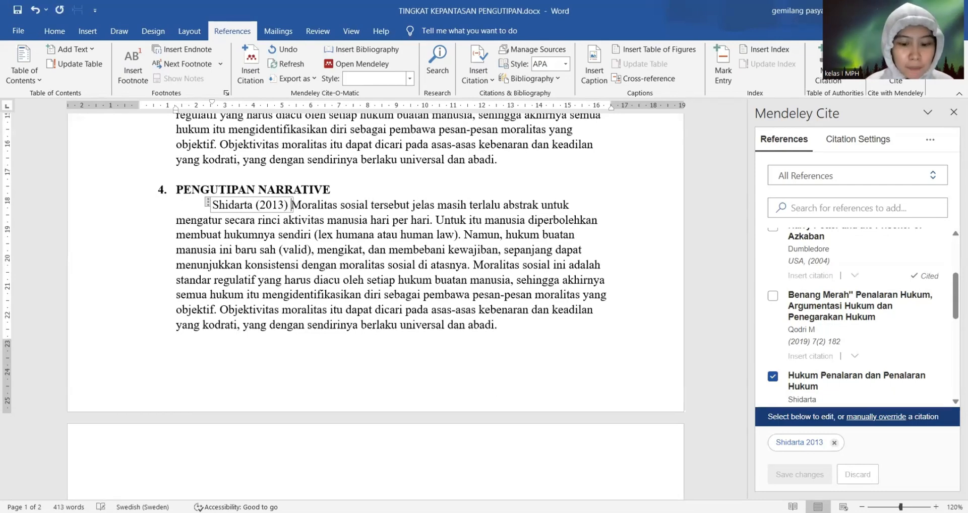
- Add "mengatakan" after the narrative citation and change "Moralitas" to lowercase "moralitas" in the paragraph's opening sentence
type("mengatakan")
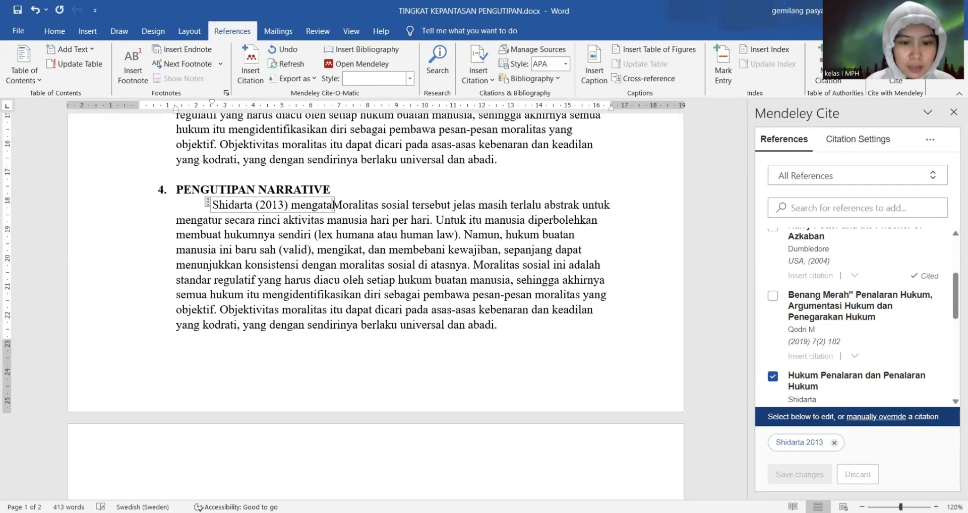
key("Right")
key("Right")
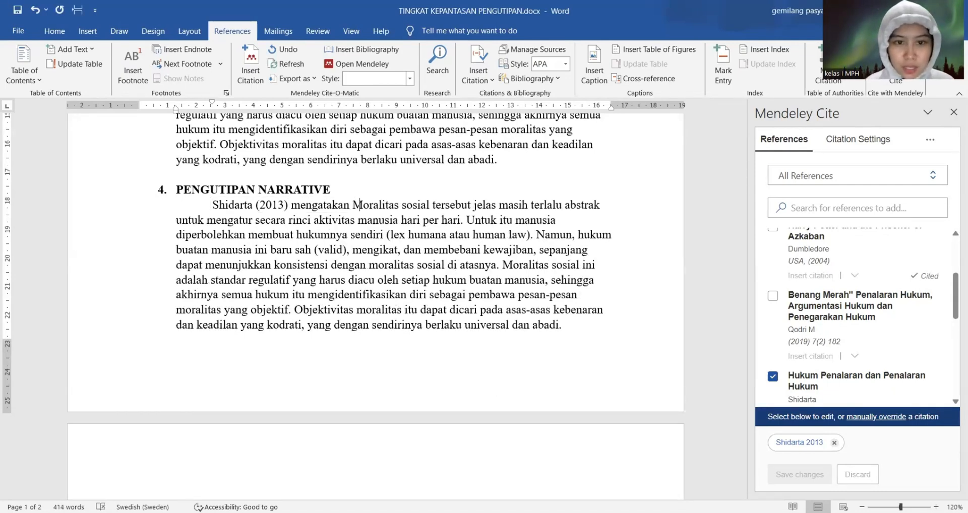
key("BackSpace")
type("m")
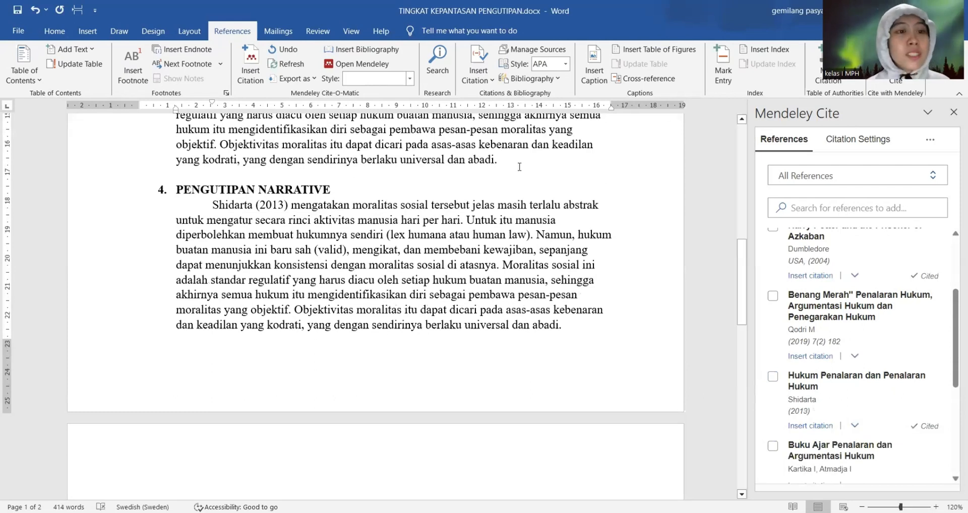
left_click(286, 202)
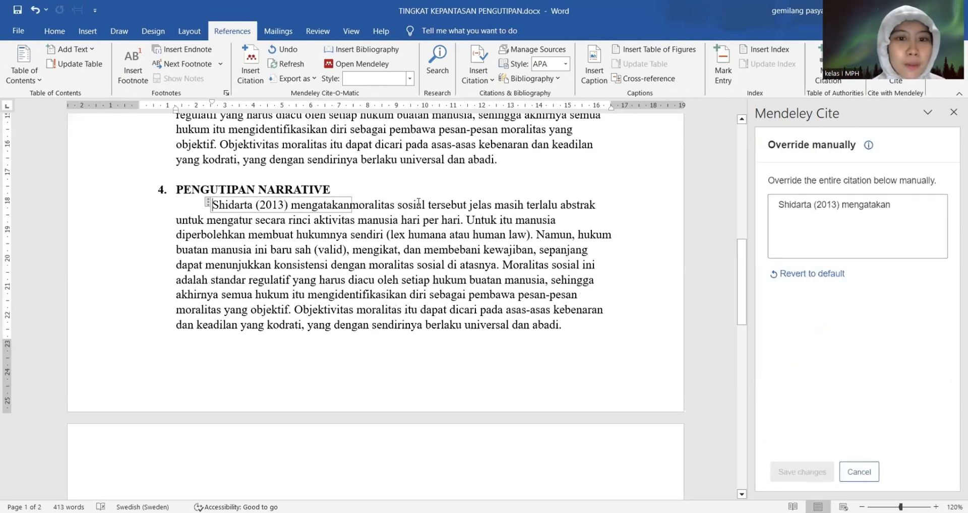
left_click(528, 336)
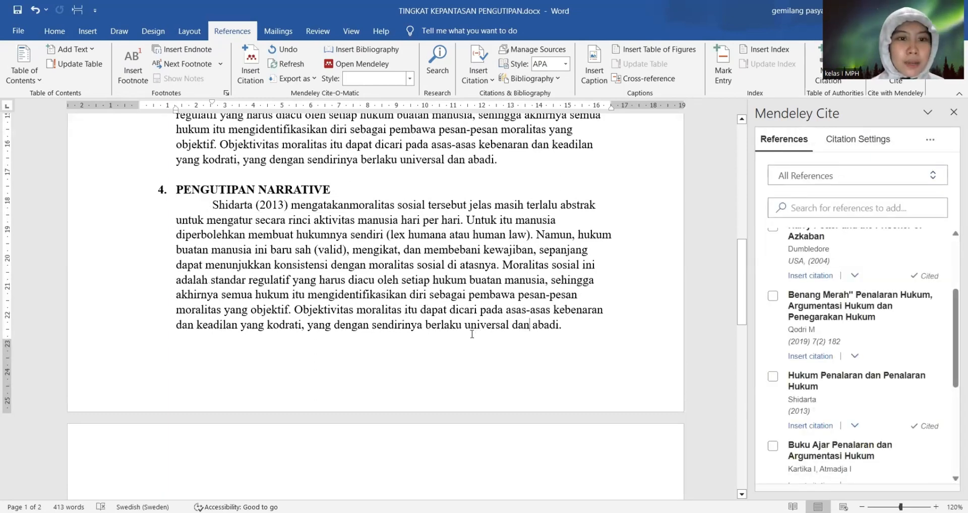
- Copy the narrative paragraph's text from the period before "Untuk itu manusia" to its end and paste it under MENGUTIP DARI BANYAK SUMBER
scroll(472, 333, "down", 4)
scroll(466, 292, "down", 3)
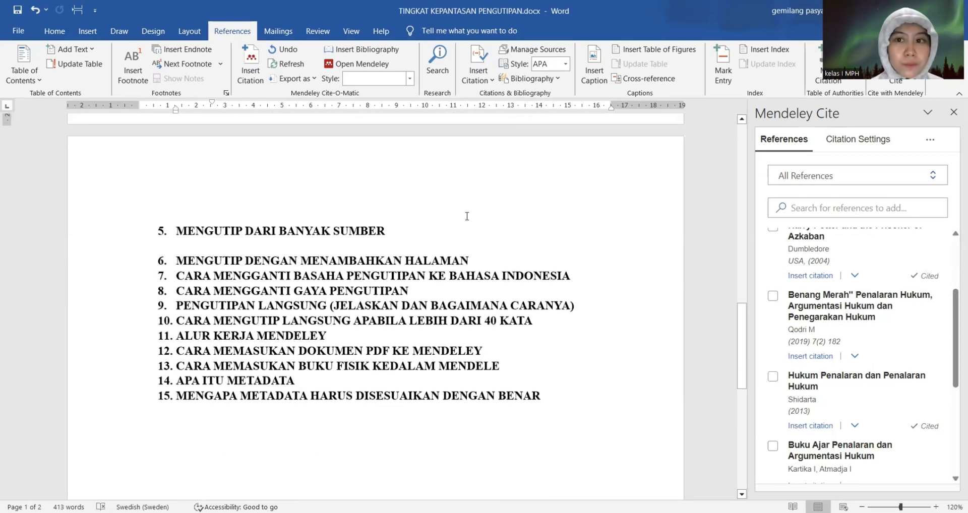
left_click(325, 253)
scroll(324, 252, "up", 8)
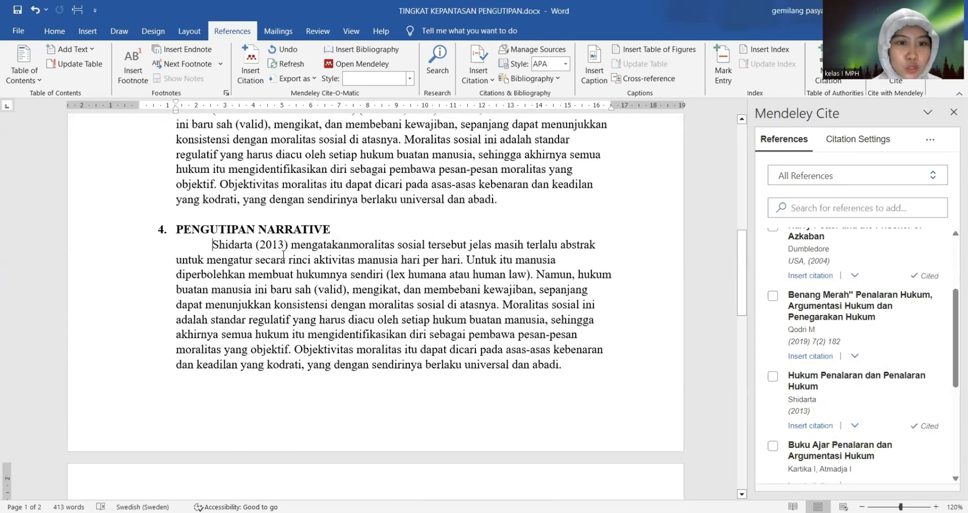
left_click_drag(204, 243, 497, 305)
left_click(368, 267)
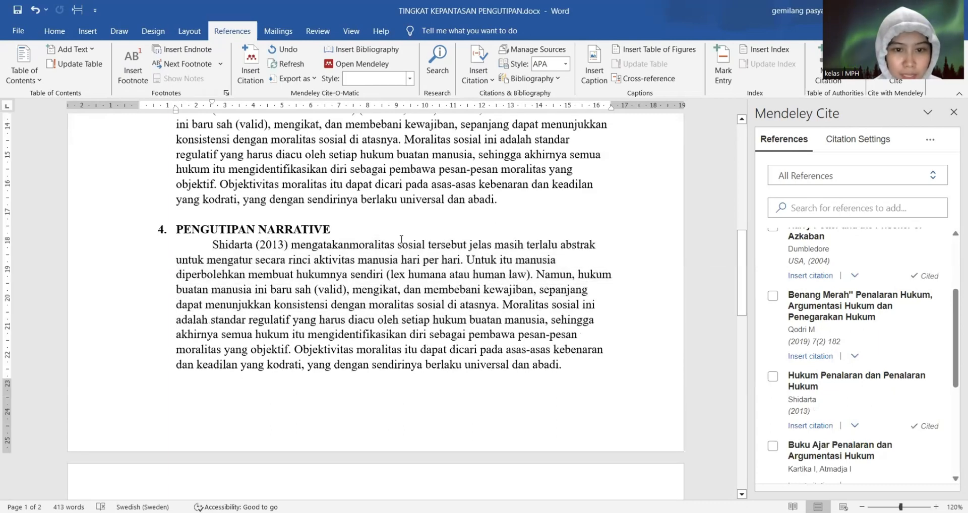
double_click(398, 246)
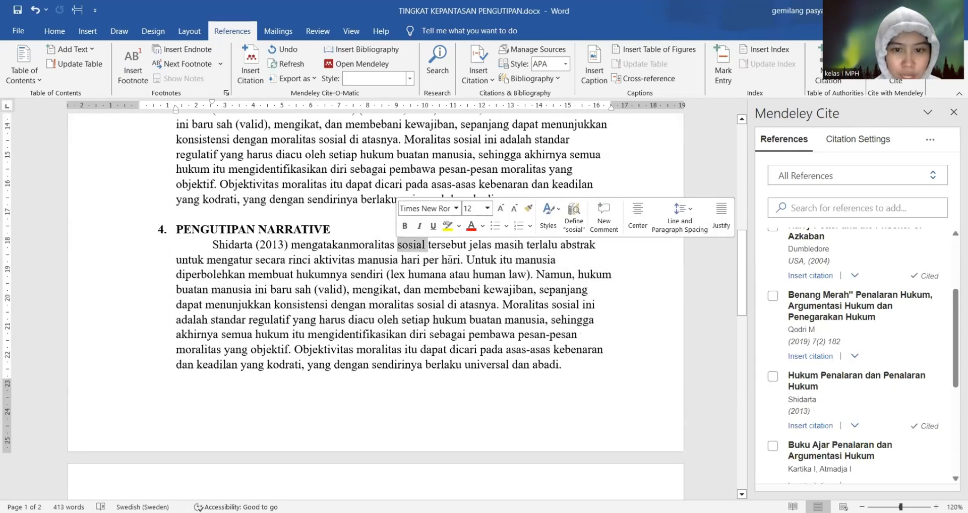
left_click_drag(461, 260, 565, 367)
key("ctrl+c")
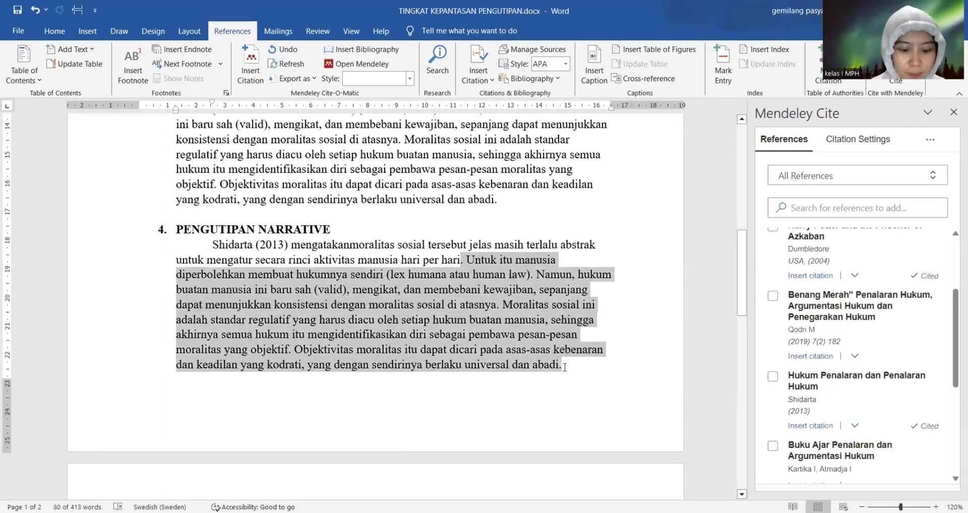
key("BackSpace")
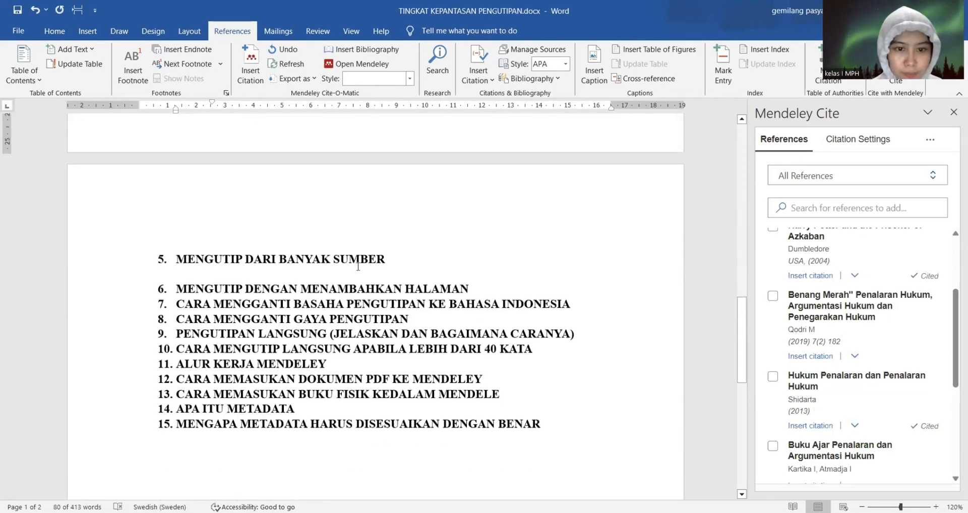
key("ctrl+v")
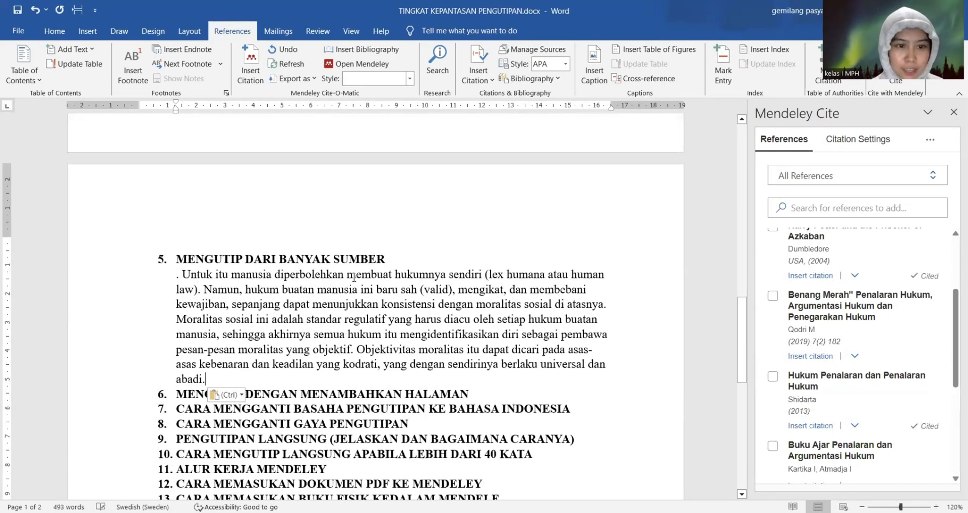
- Delete the period and space before "Untuk itu manusia" in the pasted paragraph and replace the final period after "abadi" with a space
key("BackSpace")
key("BackSpace")
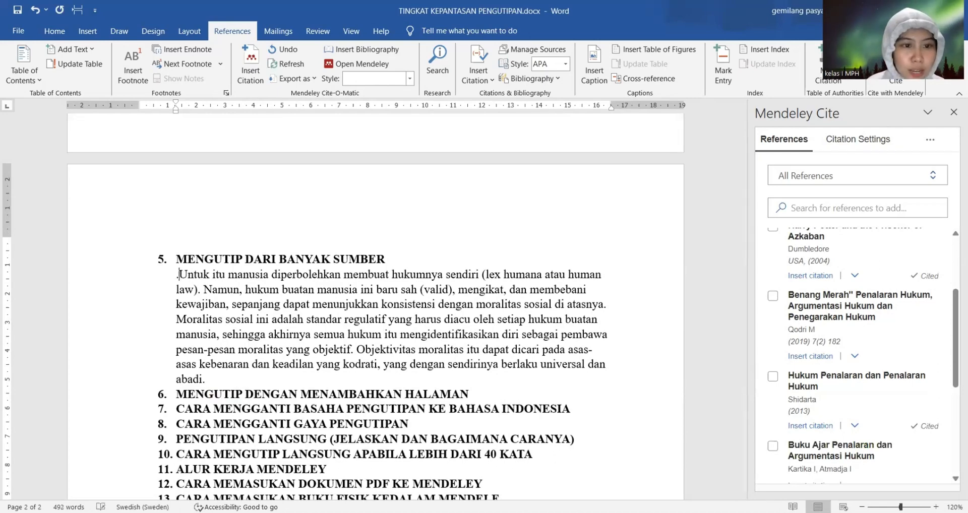
left_click(223, 382)
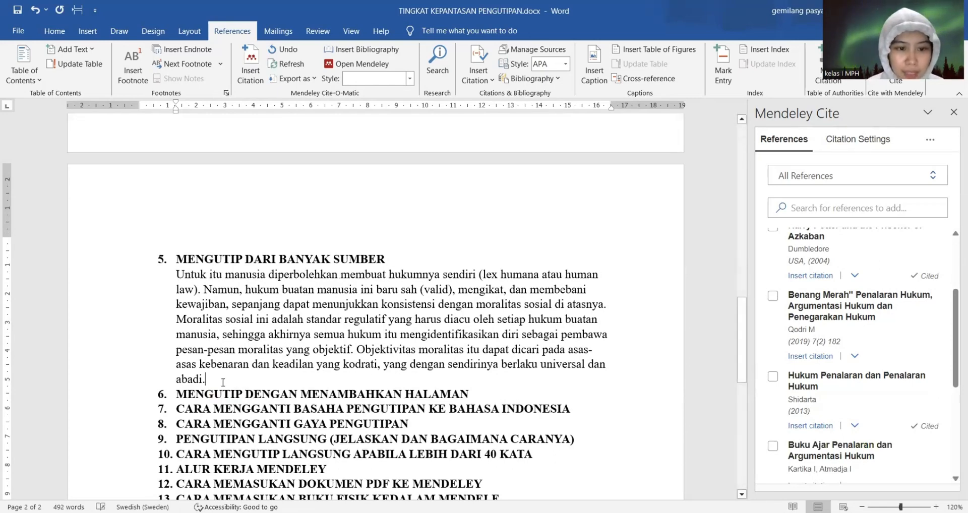
key("BackSpace")
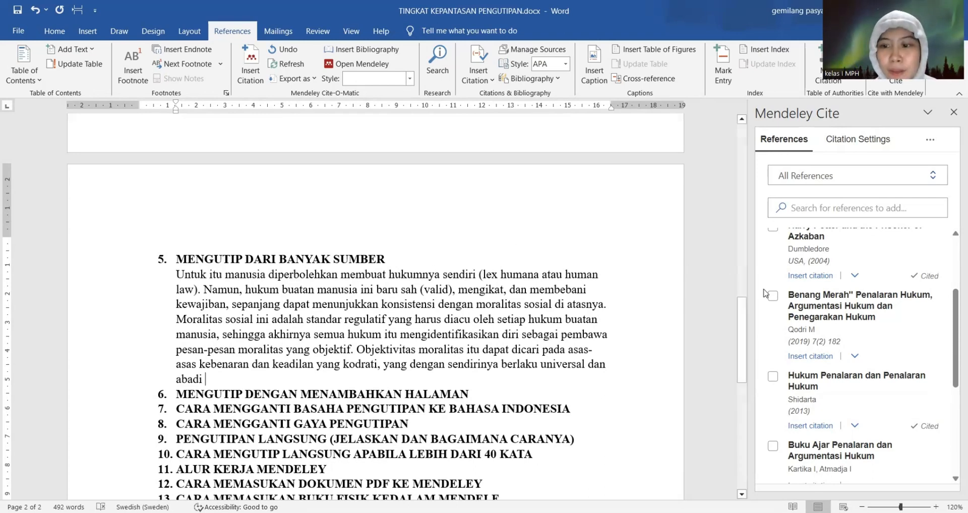
- Insert one combined citation of "Benang Merah" Penalaran Hukum, "Hukum Penalaran dan Penalaran Hukum" and "Buku Ajar Penalaran dan Argumentasi Hukum" after "abadi"
scroll(773, 297, "down", 1)
left_click(773, 266)
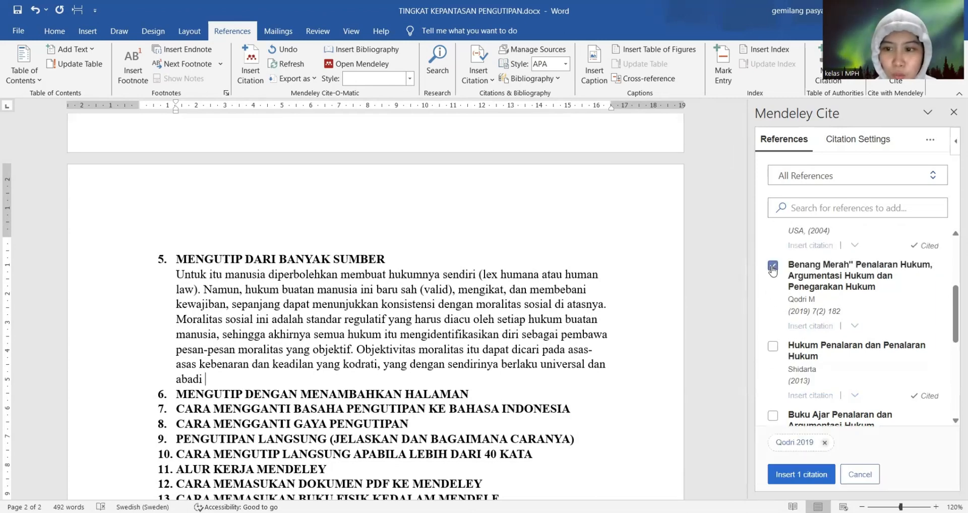
left_click(773, 347)
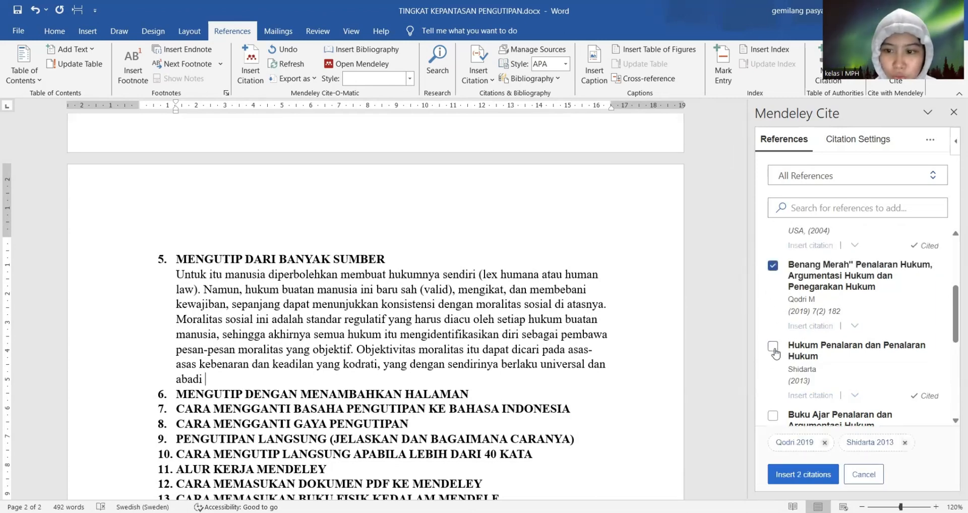
left_click(773, 417)
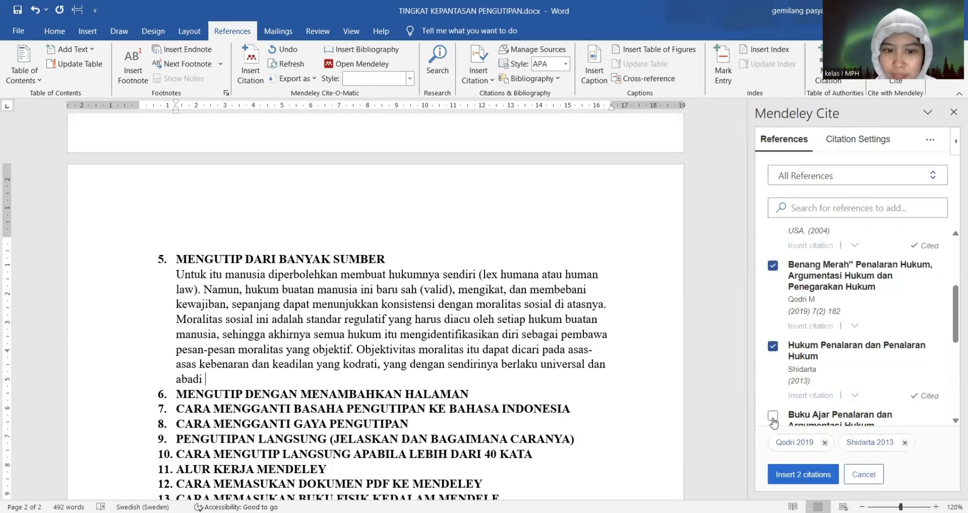
left_click(803, 475)
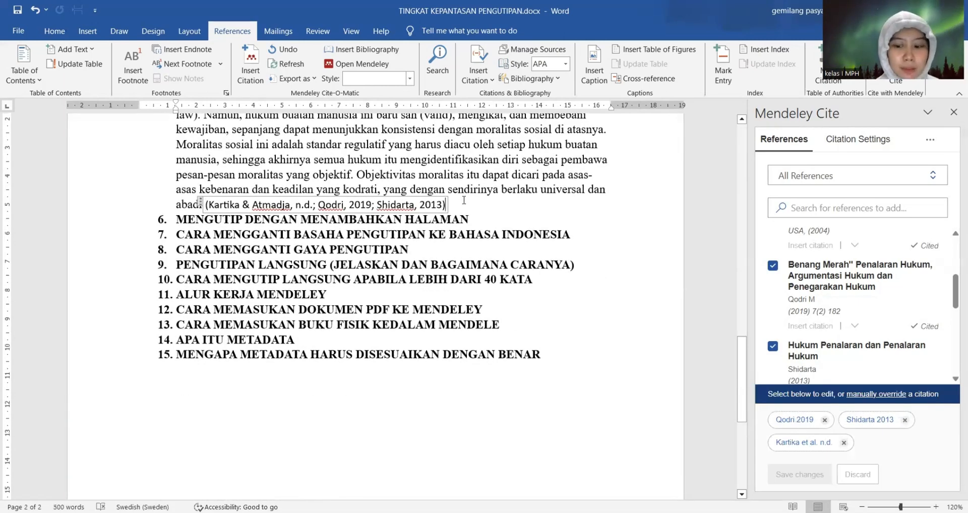
- End the multiple-source citation under MENGUTIP DARI BANYAK SUMBER with a period
scroll(507, 217, "up", 3)
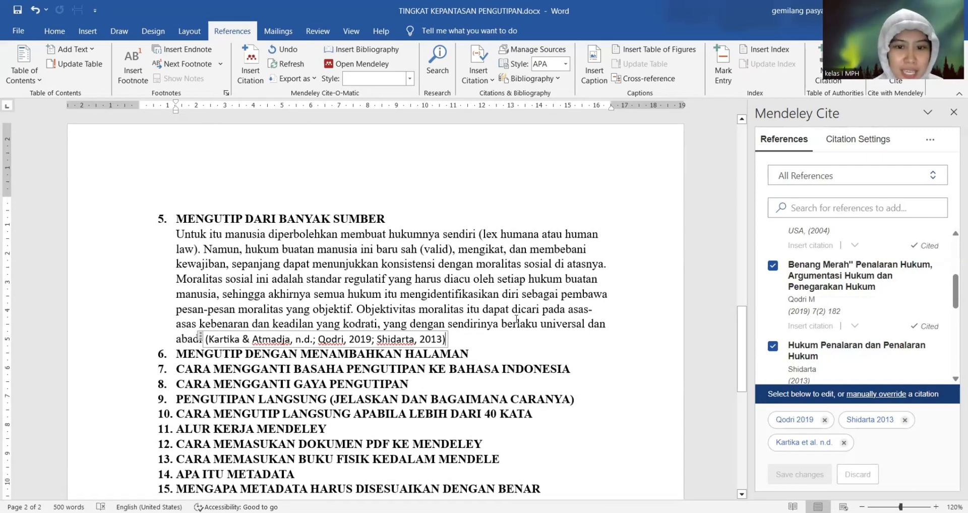
left_click(476, 344)
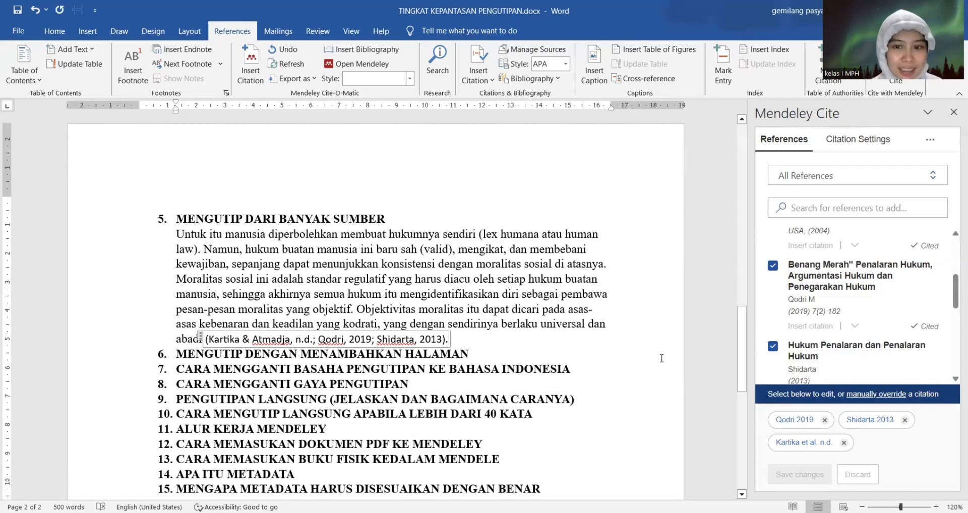
left_click(642, 393)
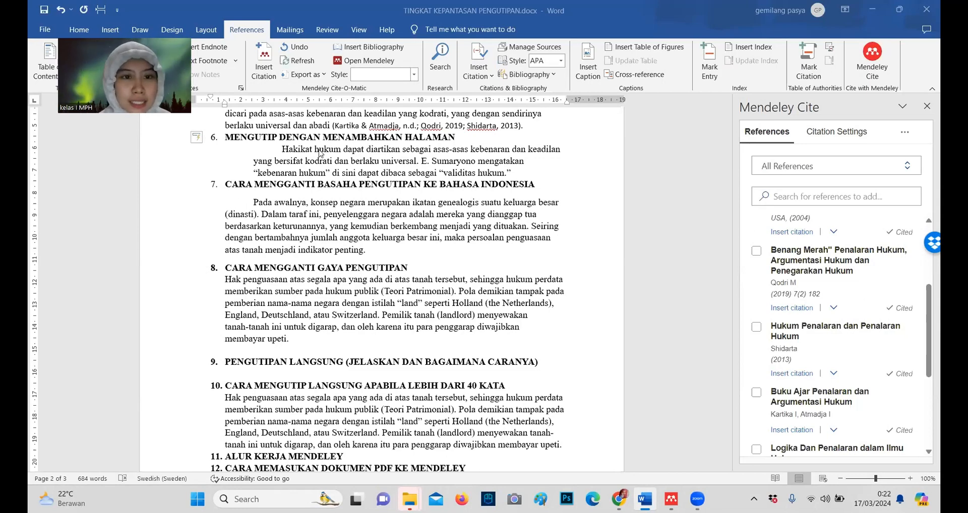
- Adjust the indentation of the "Hakikat hukum" paragraph under MENGUTIP DENGAN MENAMBAHKAN HALAMAN, aligning its body with the list number and indenting its first line
left_click(282, 150)
key("BackSpace")
key("BackSpace")
key("Tab")
key("Tab")
key("Tab")
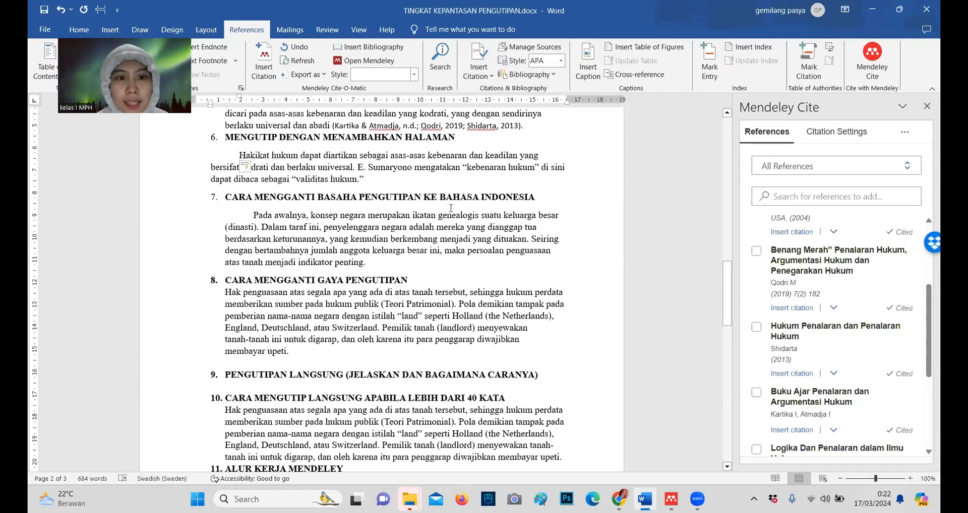
scroll(772, 322, "down", 2)
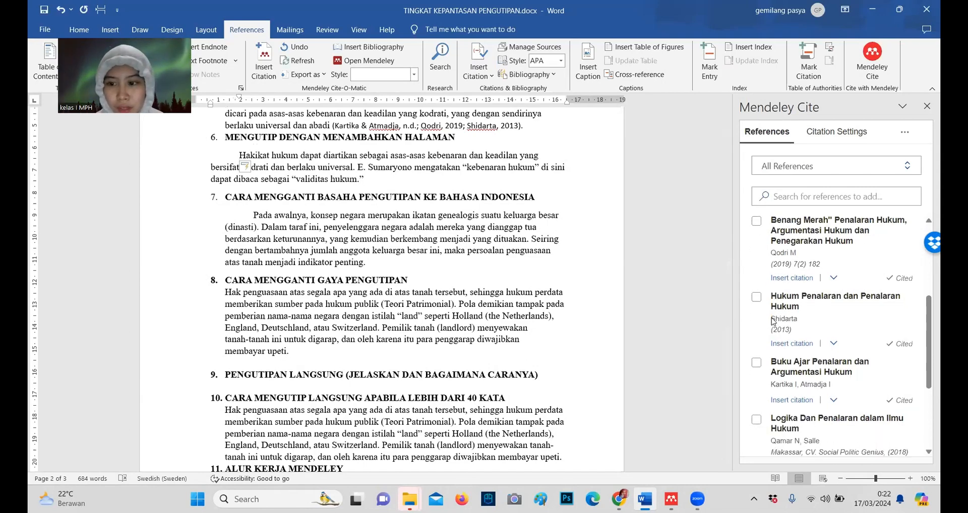
- Insert a citation of "Hukum Penalaran dan Penalaran Hukum" after "validitas hukum." under MENGUTIP DENGAN MENAMBAHKAN HALAMAN
scroll(773, 322, "down", 3)
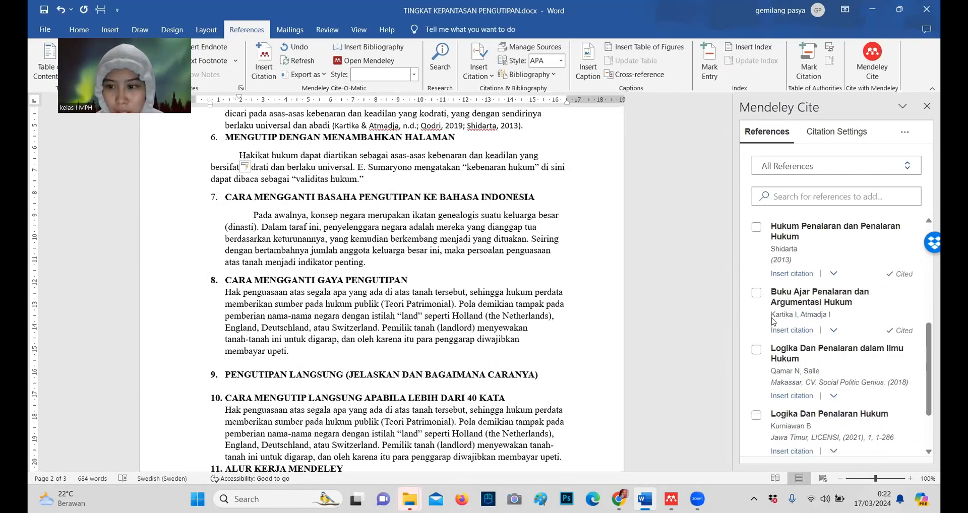
left_click(756, 228)
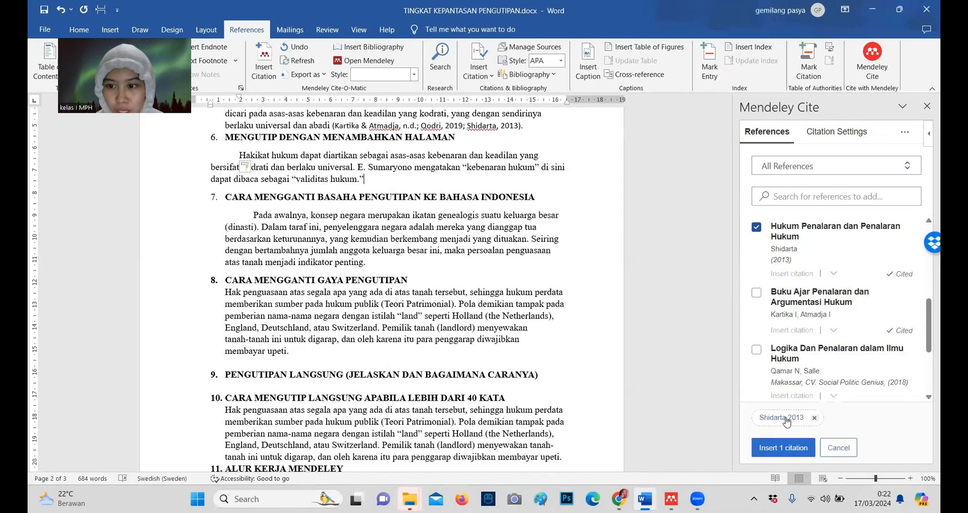
left_click(772, 448)
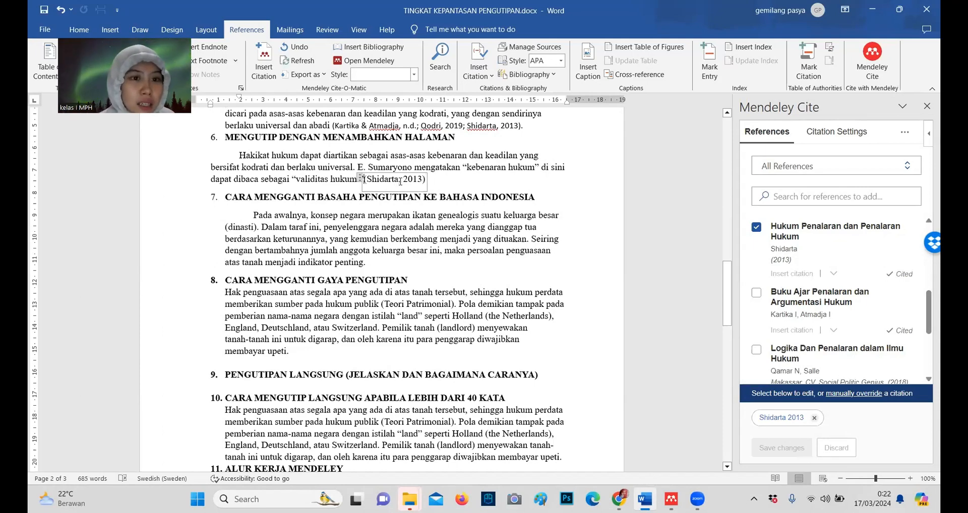
- Add page 126 as the source detail of the citation after "validitas hukum." and save the change
left_click(780, 418)
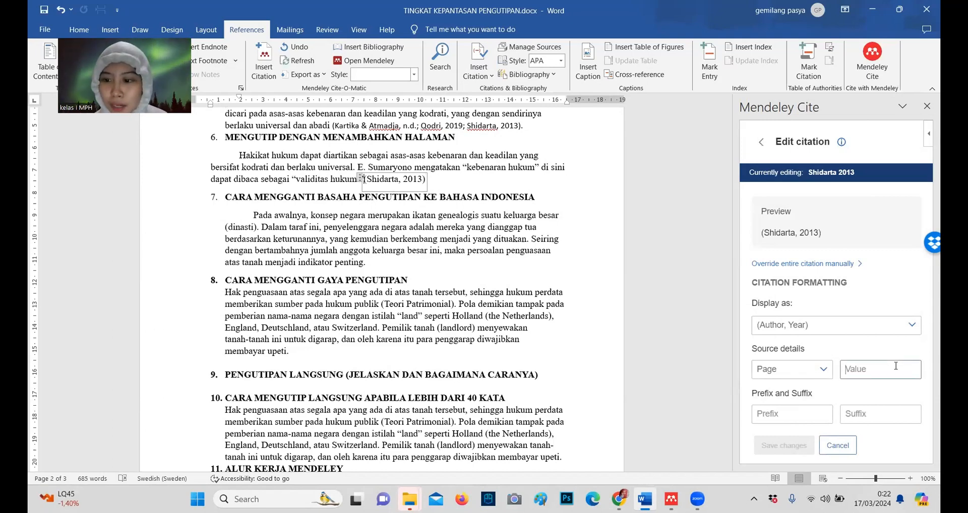
left_click(823, 372)
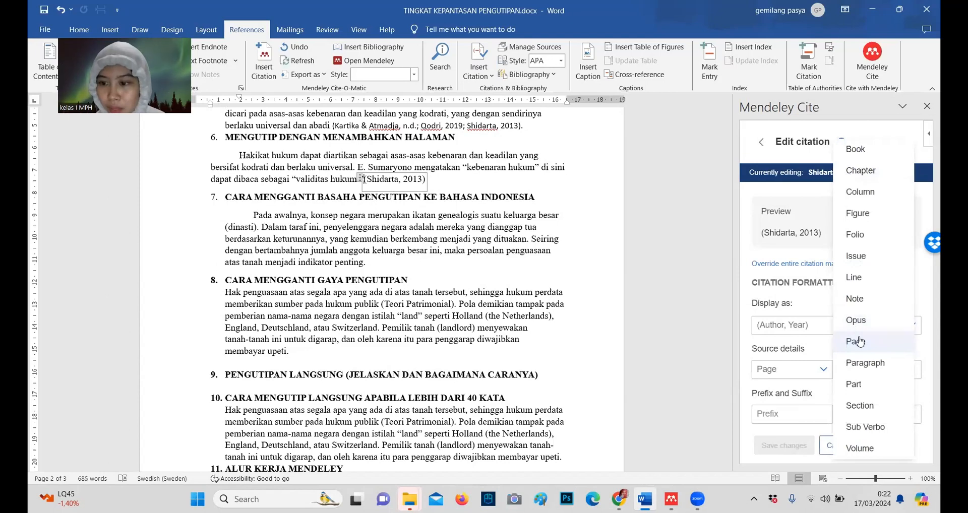
left_click(860, 342)
left_click(862, 364)
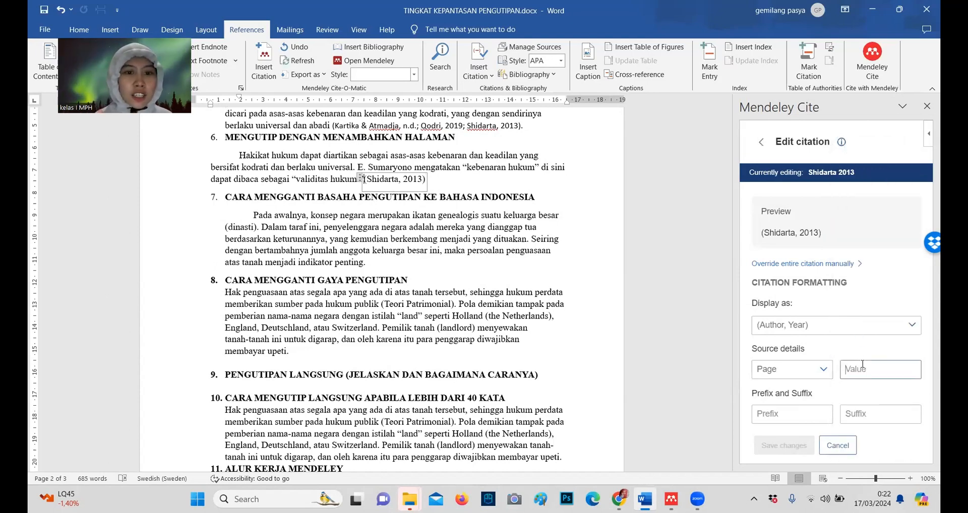
type("126")
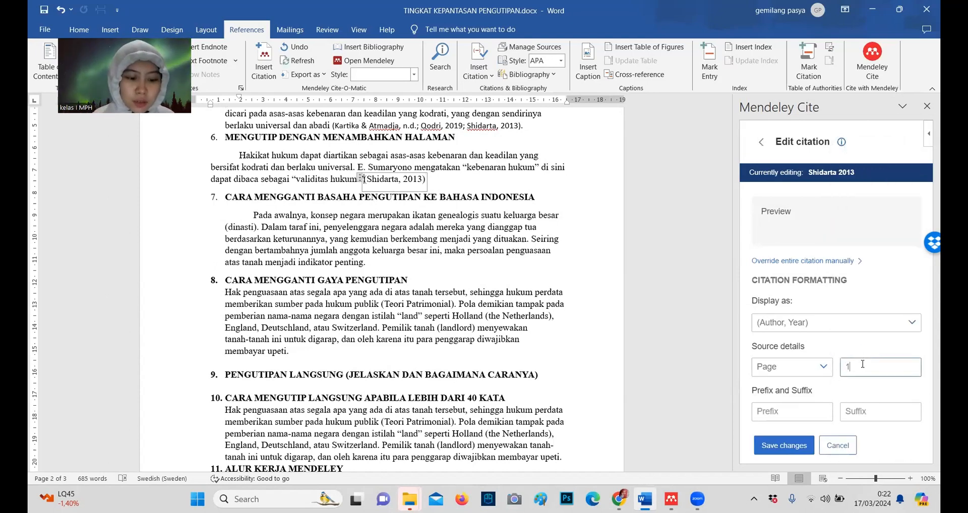
left_click(791, 451)
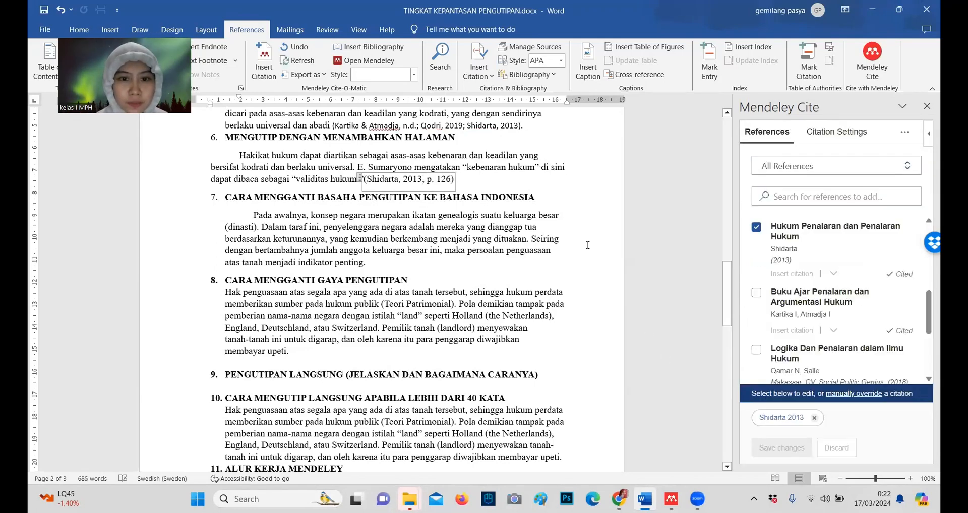
- End the page-number citation under MENGUTIP DENGAN MENAMBAHKAN HALAMAN with a period
left_click(414, 179)
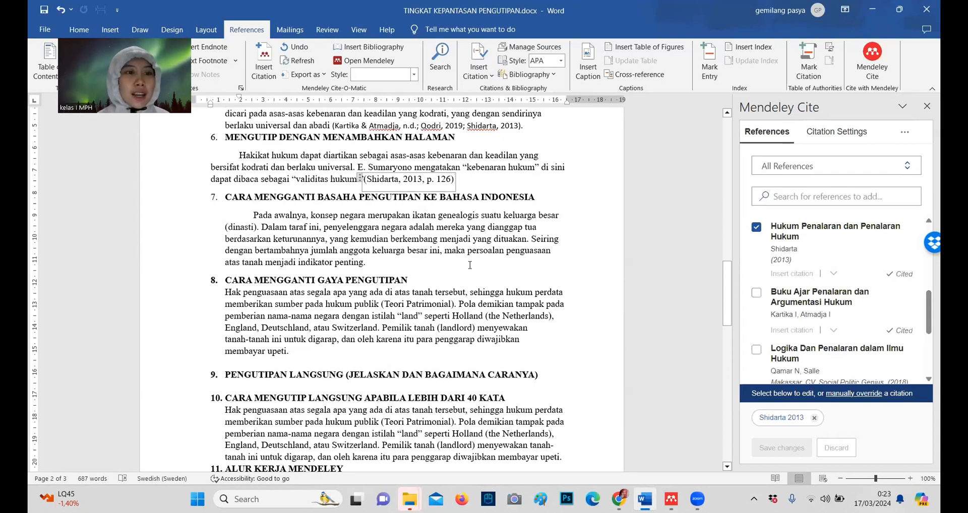
type(".")
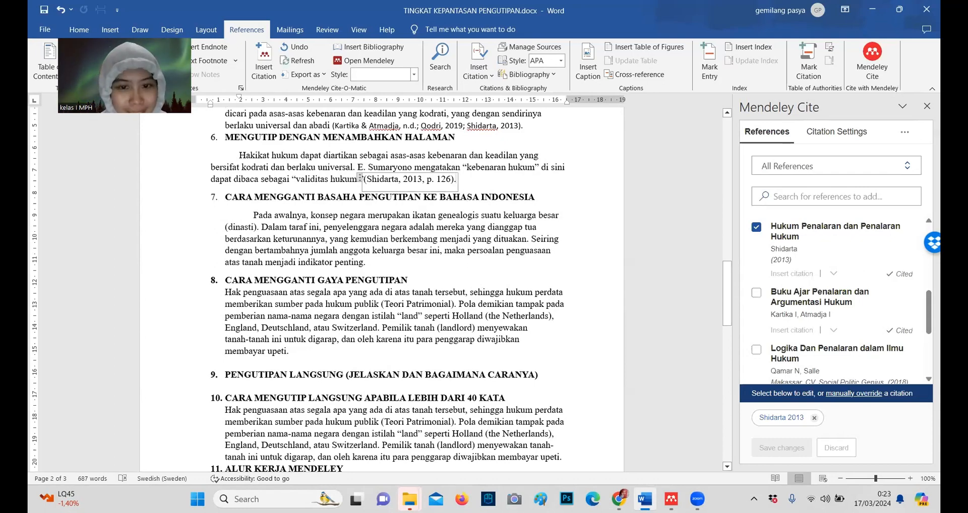
left_click(491, 255)
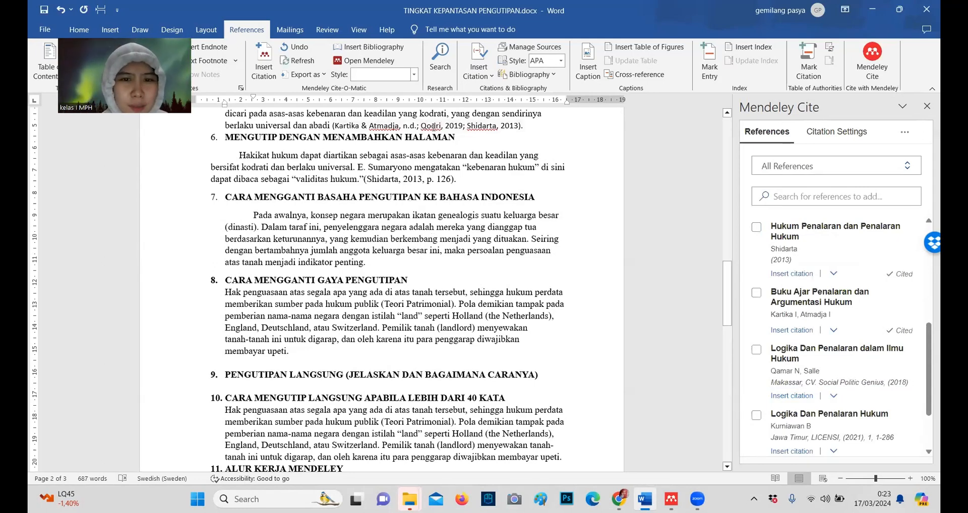
- Change the citation language to Bahasa Indonesia and check the page-number citation after "validitas hukum."
scroll(433, 127, "up", 1)
scroll(433, 127, "up", 10)
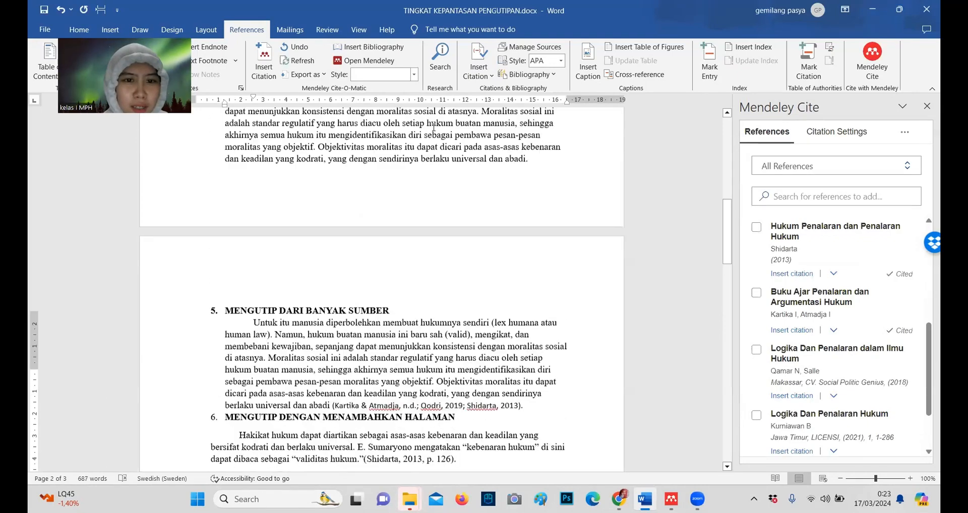
scroll(434, 127, "down", 8)
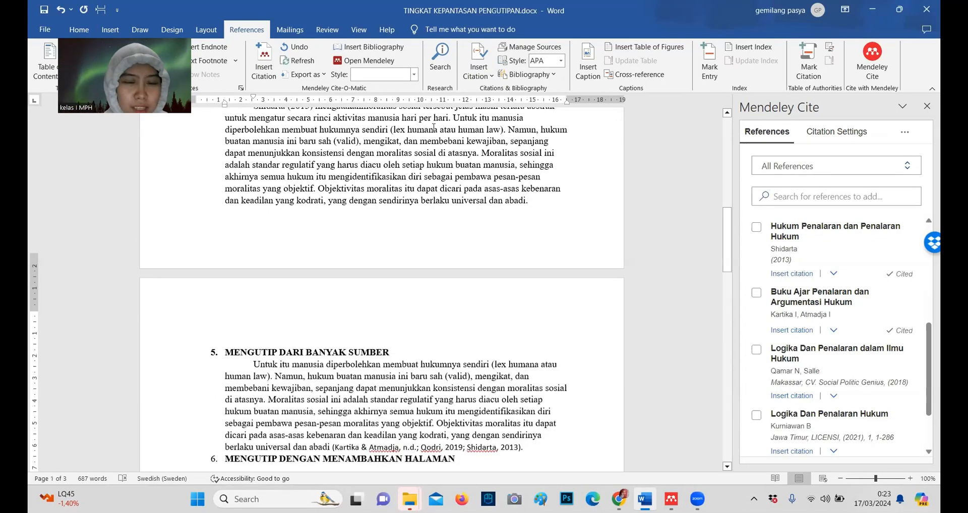
scroll(434, 127, "down", 1)
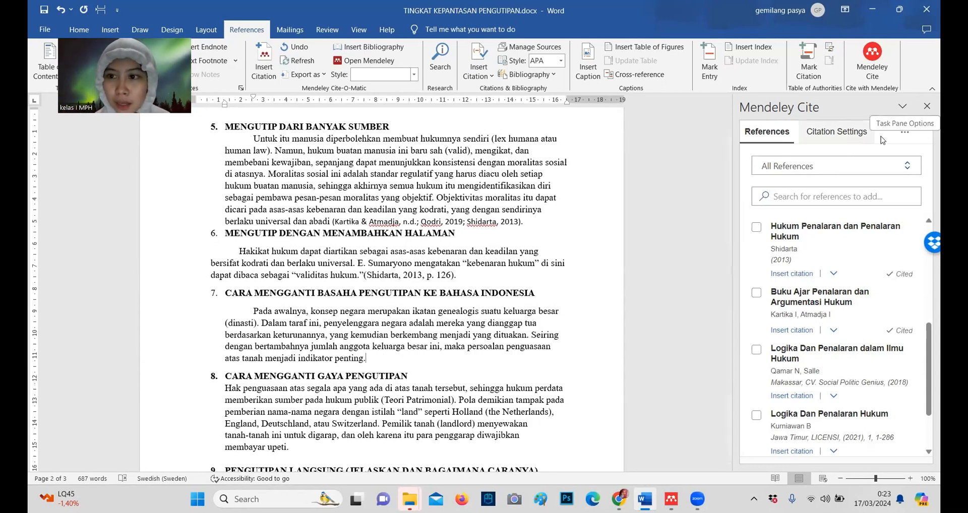
left_click(905, 134)
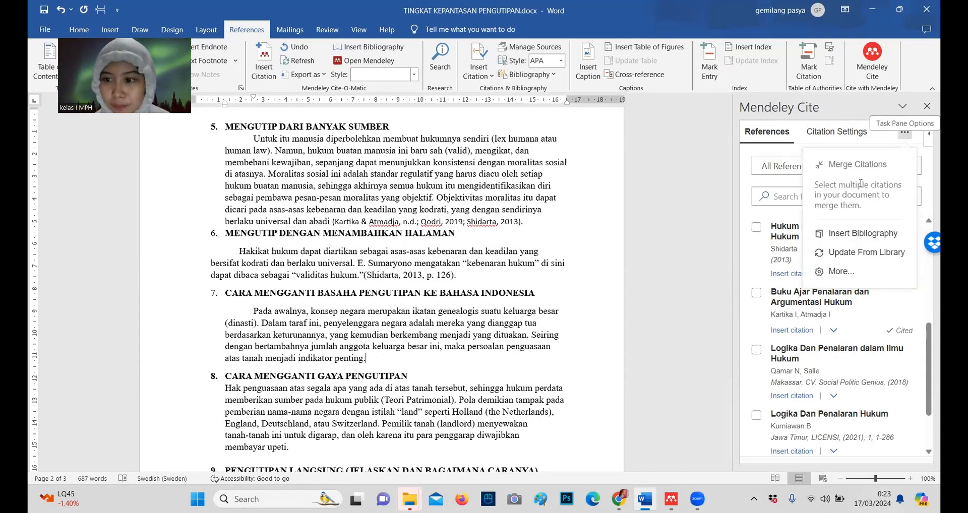
left_click(861, 133)
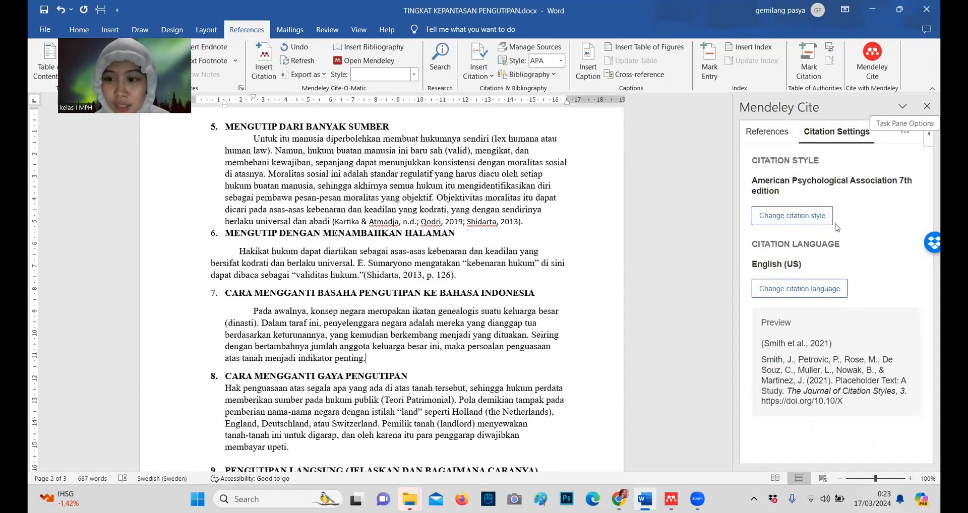
left_click(833, 287)
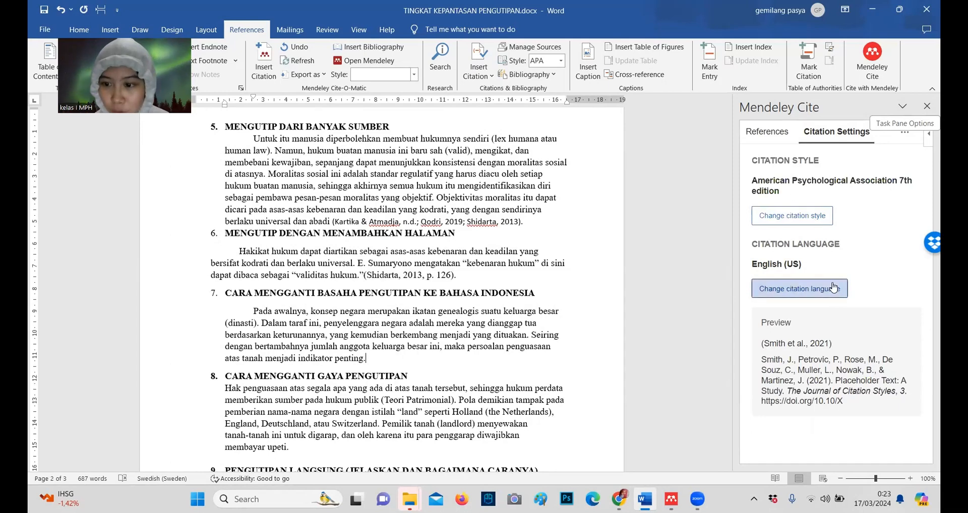
scroll(803, 336, "down", 5)
scroll(803, 336, "down", 10)
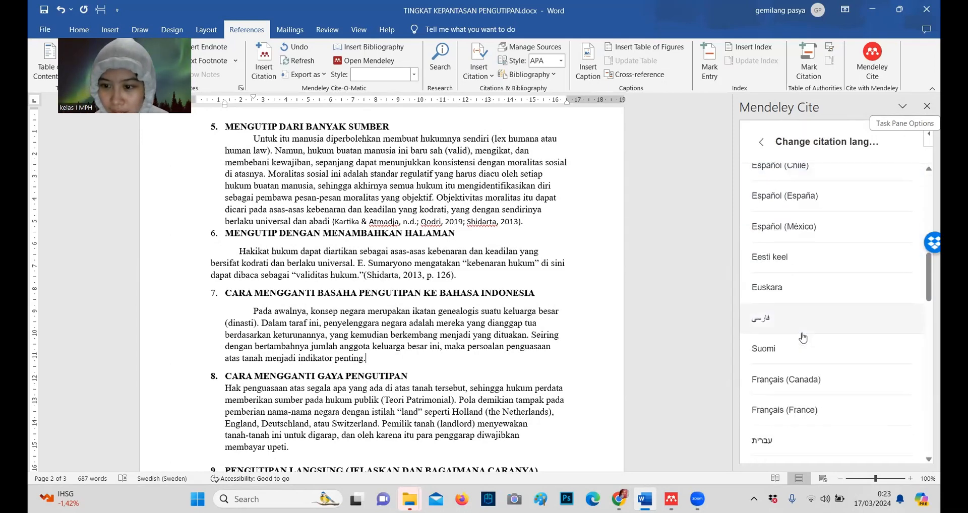
scroll(804, 337, "down", 5)
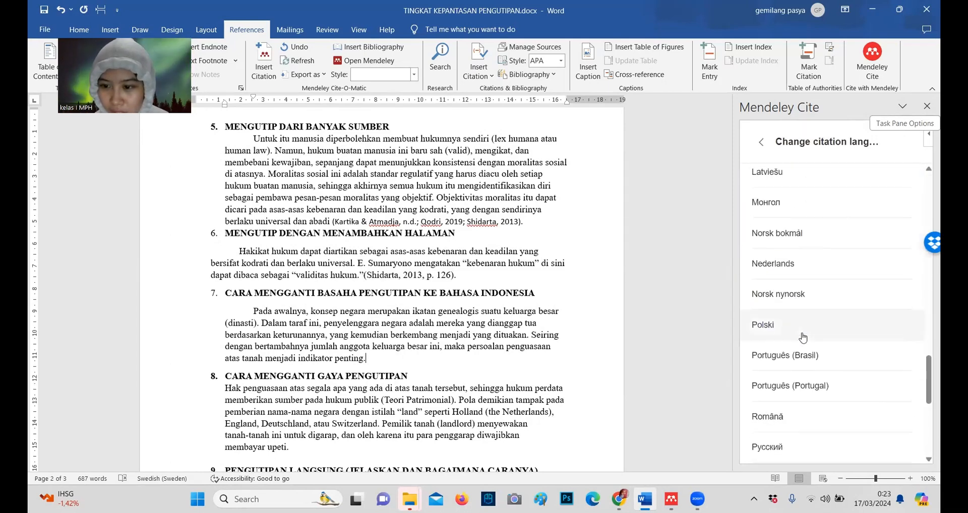
scroll(803, 336, "up", 7)
scroll(803, 337, "down", 10)
scroll(803, 338, "down", 3)
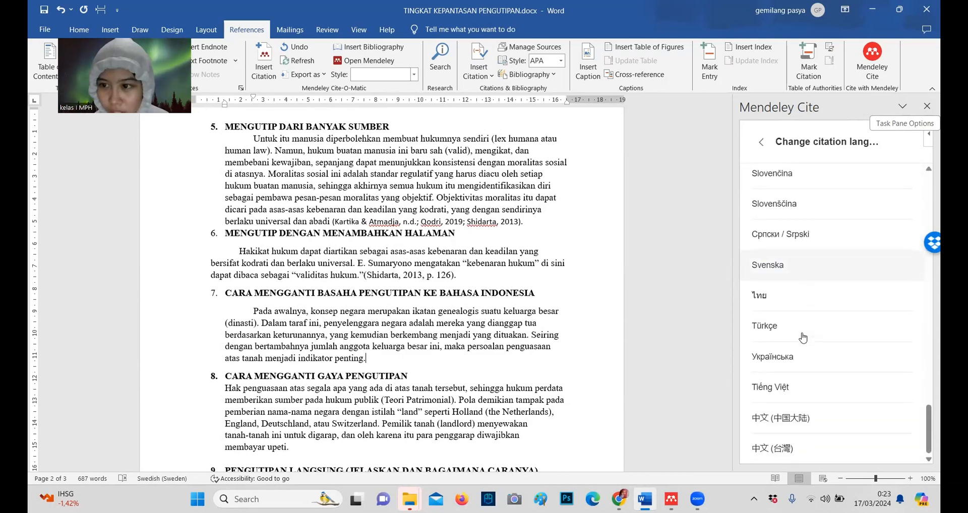
scroll(803, 336, "up", 20)
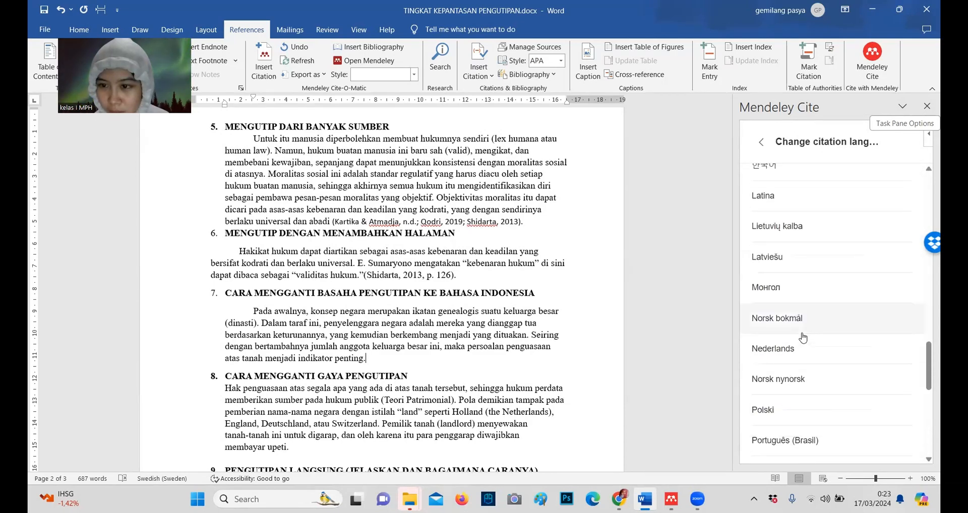
scroll(803, 337, "up", 1)
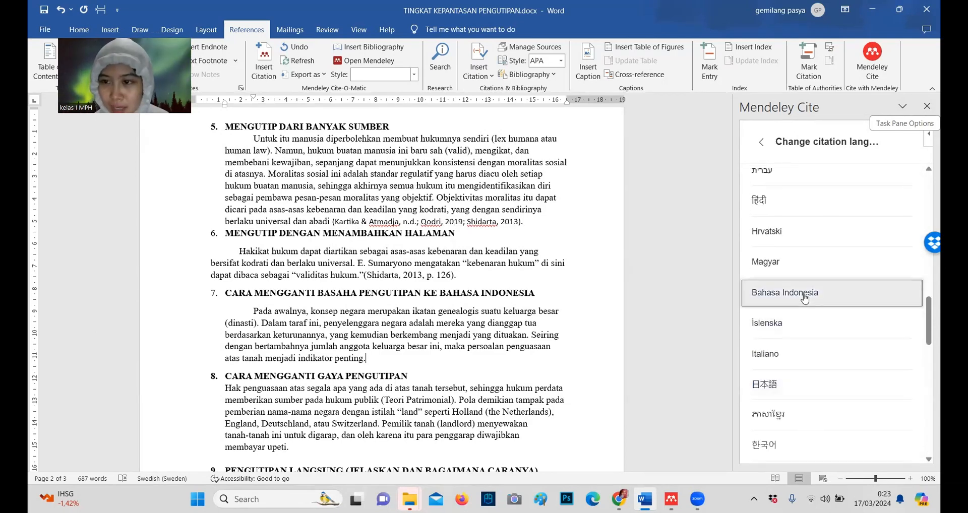
left_click(805, 297)
left_click(785, 451)
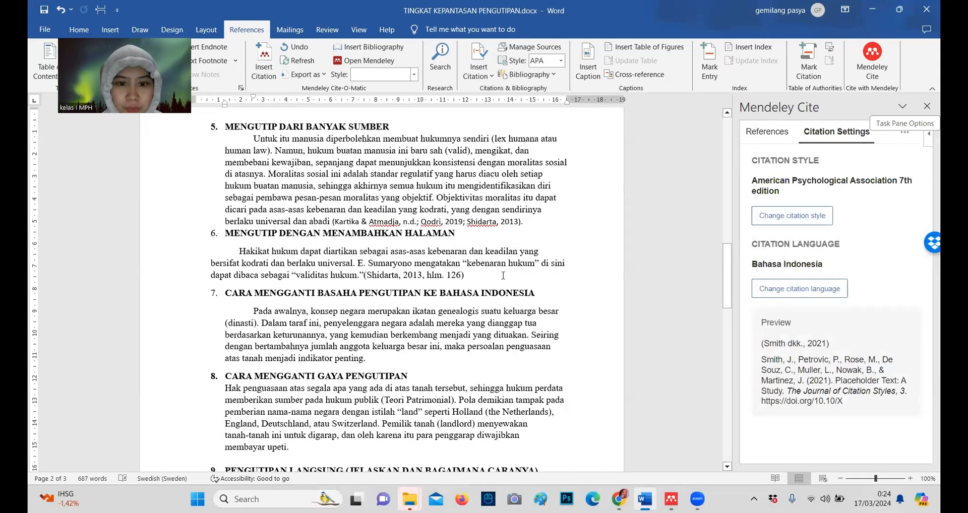
left_click(439, 280)
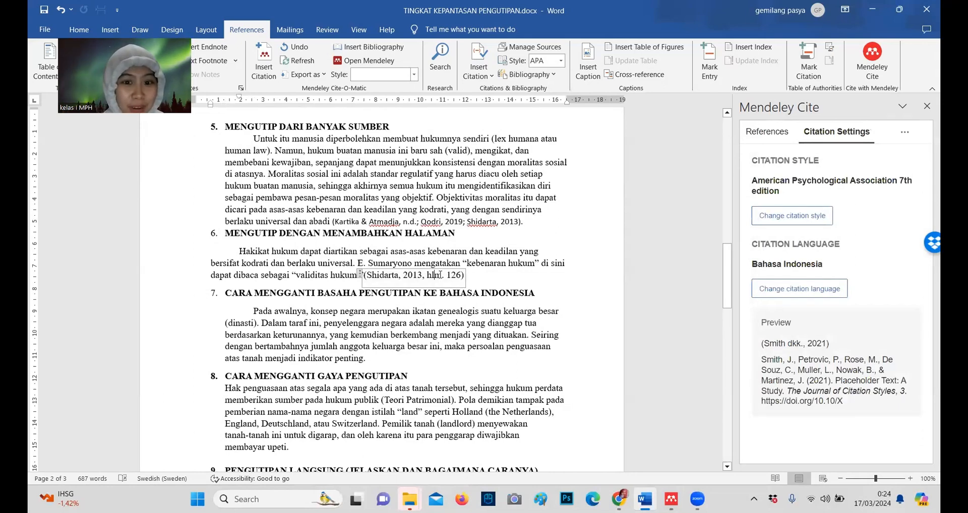
scroll(449, 305, "down", 1)
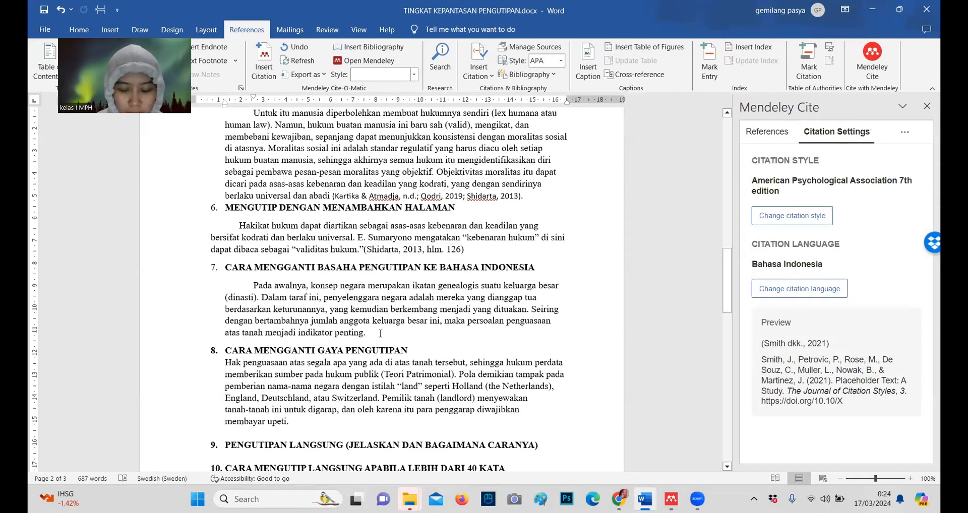
left_click(435, 249)
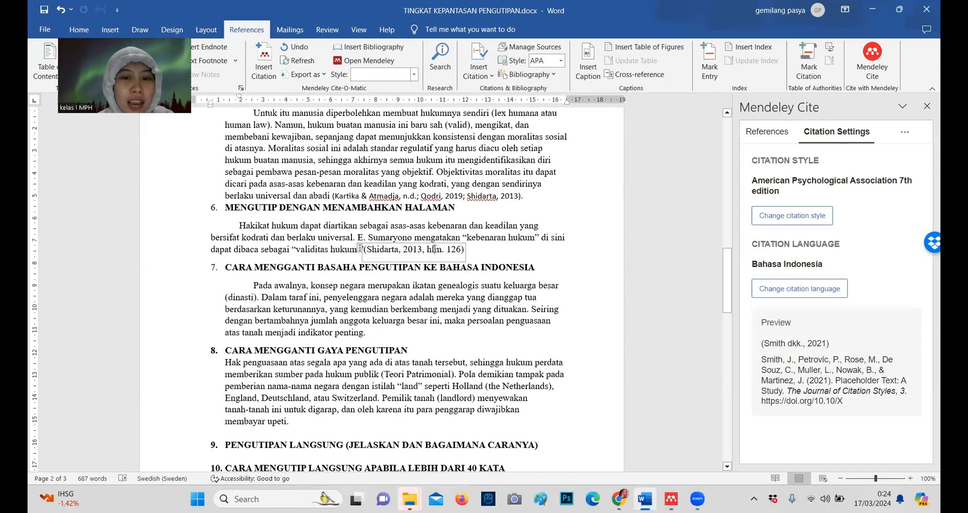
- Replace the period after "indikator penting" with a space and insert a citation of "Buku Ajar Penalaran dan Argumentasi Hukum" there
left_click(399, 346)
key("BackSpace")
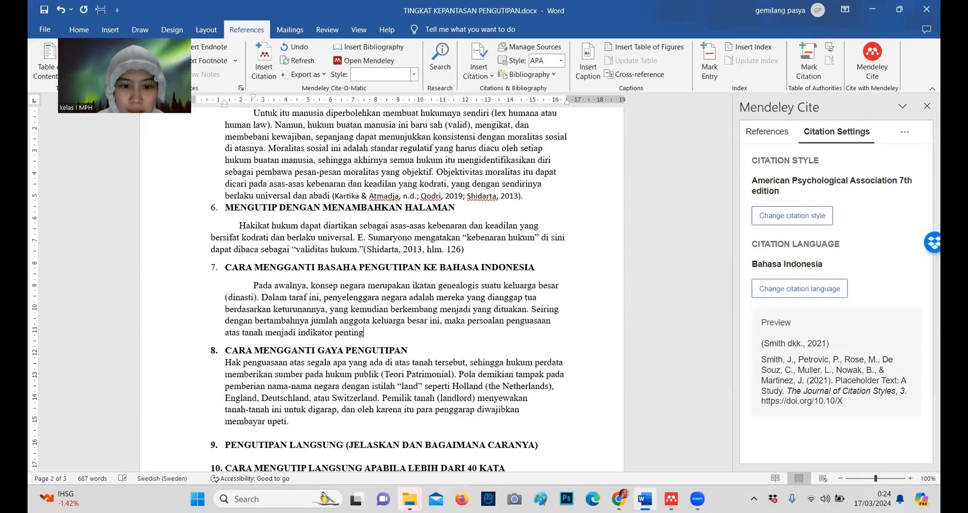
left_click(790, 137)
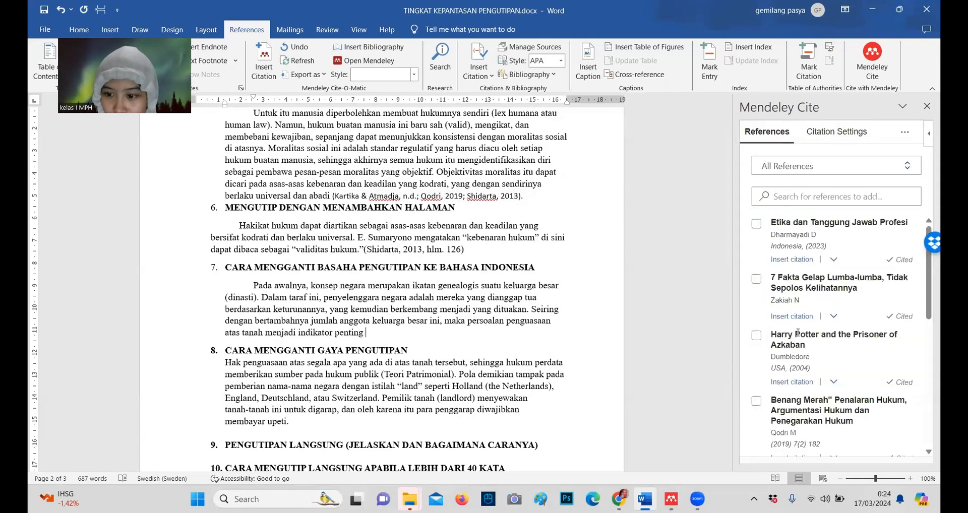
scroll(797, 333, "down", 10)
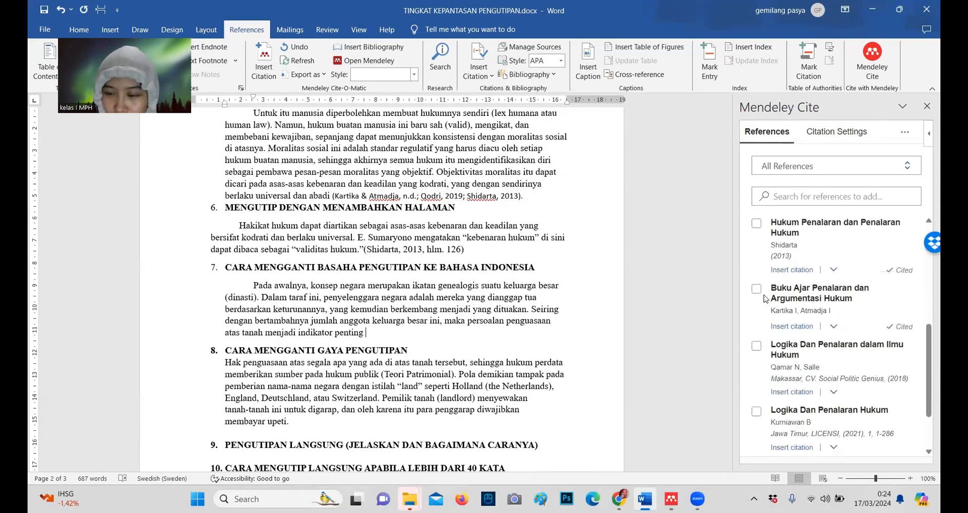
left_click(757, 290)
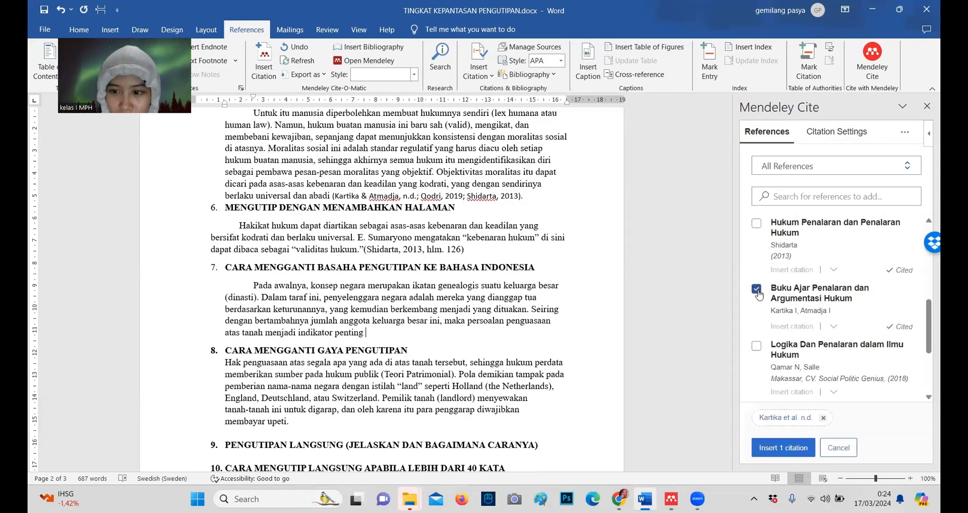
left_click(779, 451)
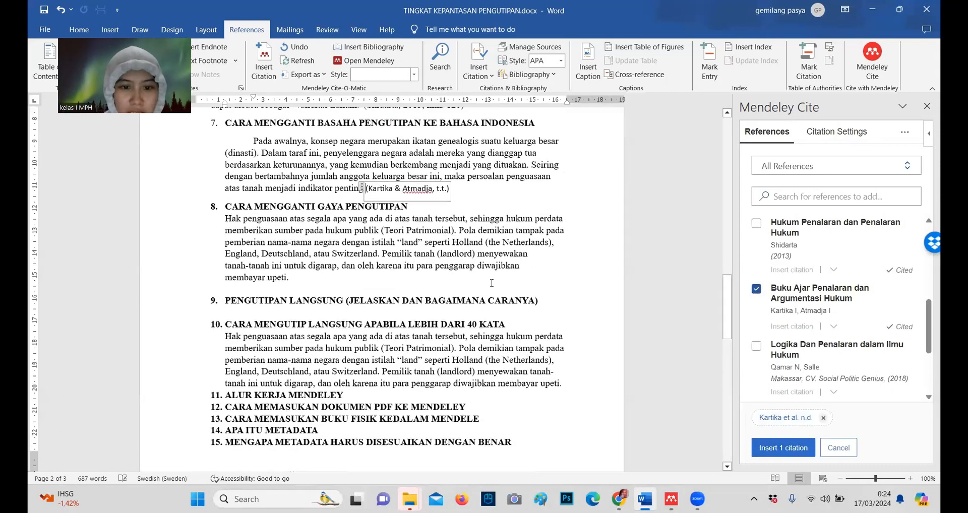
- Format the citation after "indikator penting" in Times New Roman at 12 pt
left_click_drag(463, 190, 367, 187)
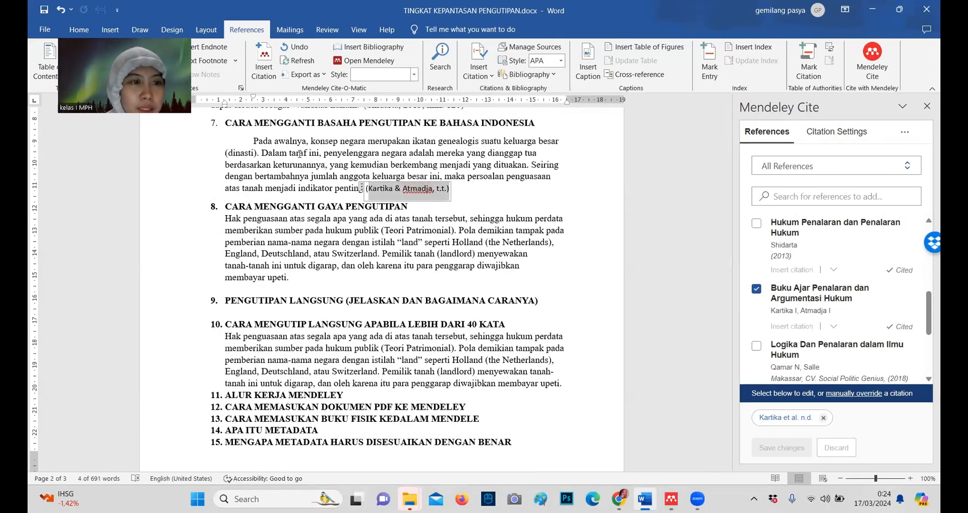
left_click(79, 30)
left_click(219, 51)
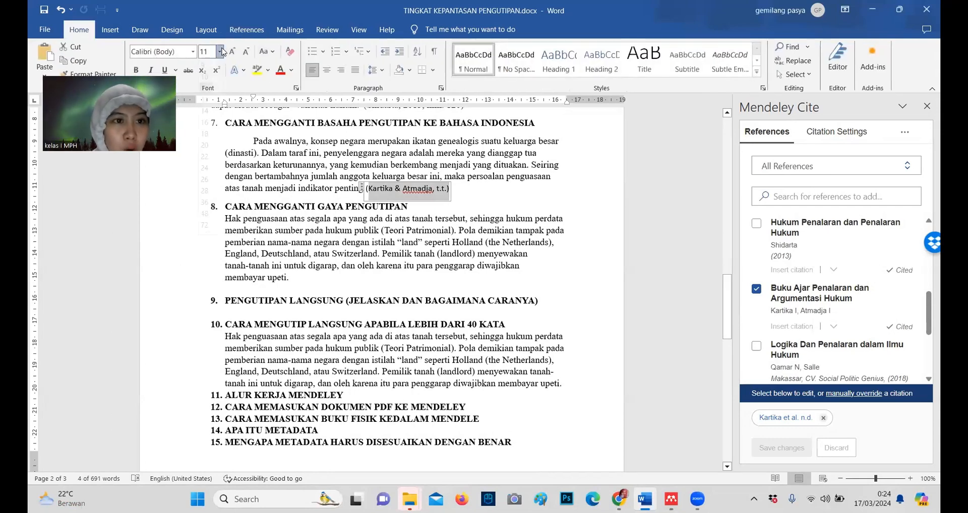
left_click(205, 115)
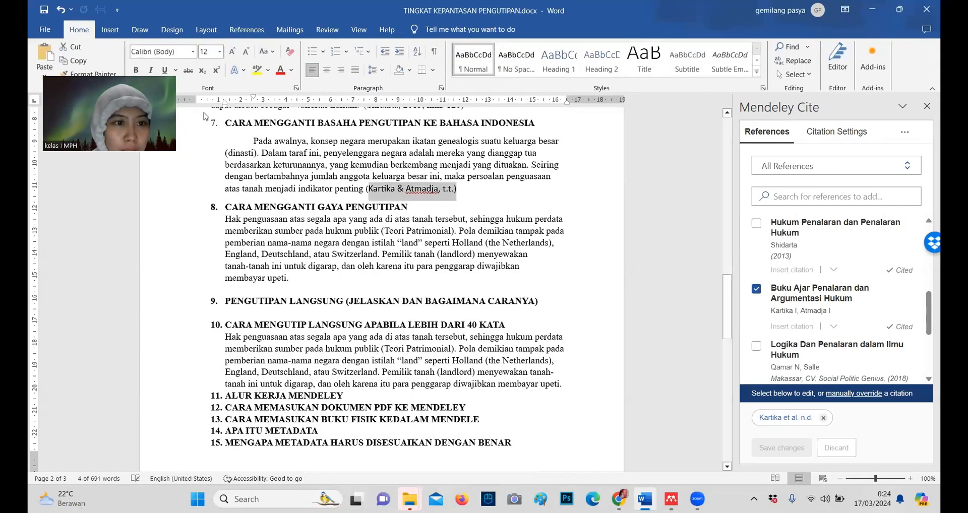
left_click(193, 52)
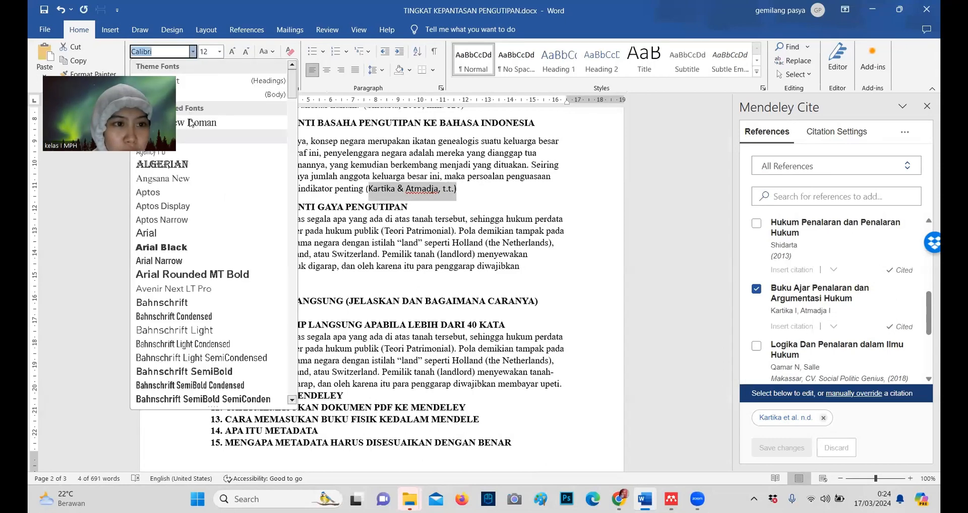
left_click(209, 71)
left_click(497, 200)
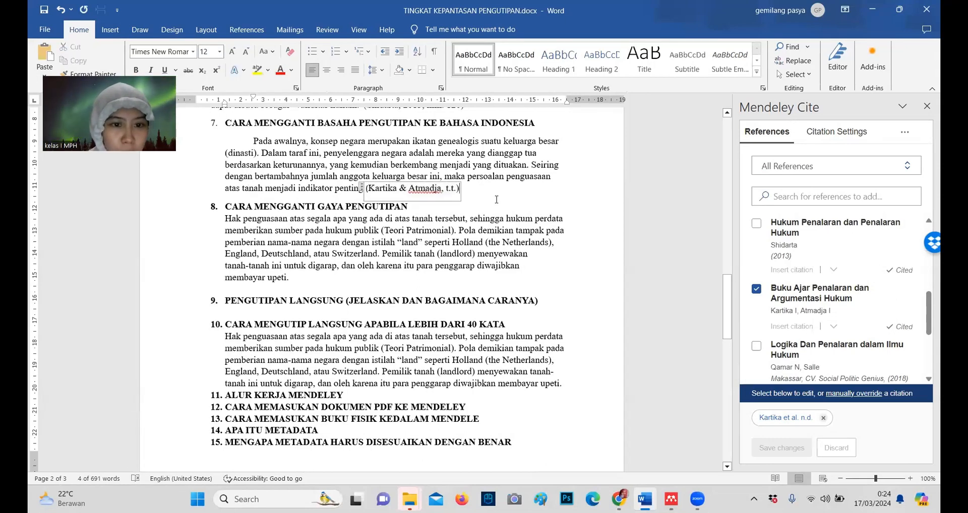
- Indent the first line under CARA MENGGANTI GAYA PENGUTIPAN and join the broken lines before "England" and "tanah-tanah" to the preceding text
left_click(376, 262)
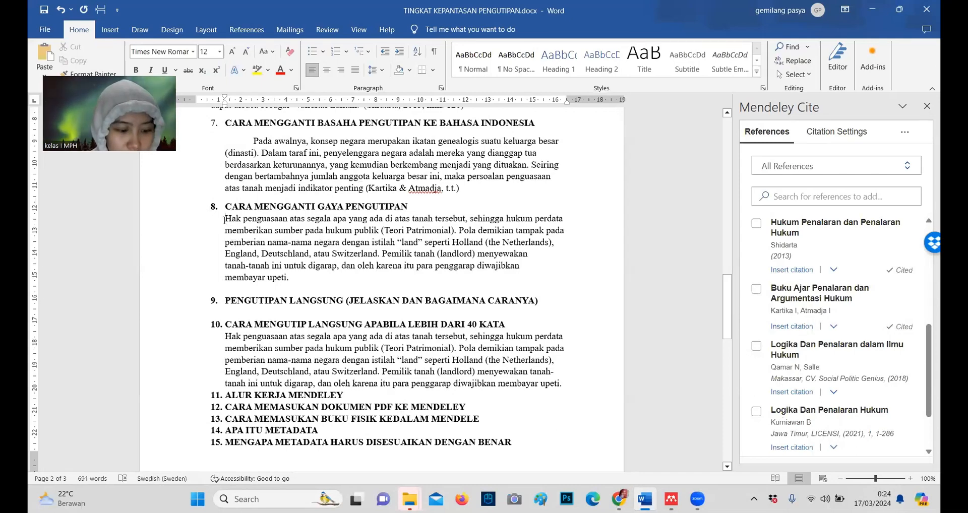
left_click(225, 219)
key("Tab")
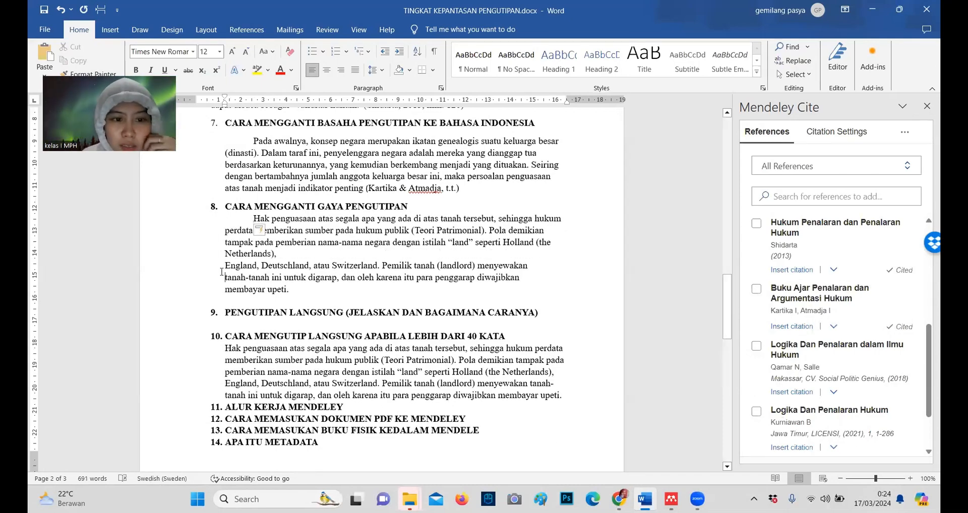
key("BackSpace")
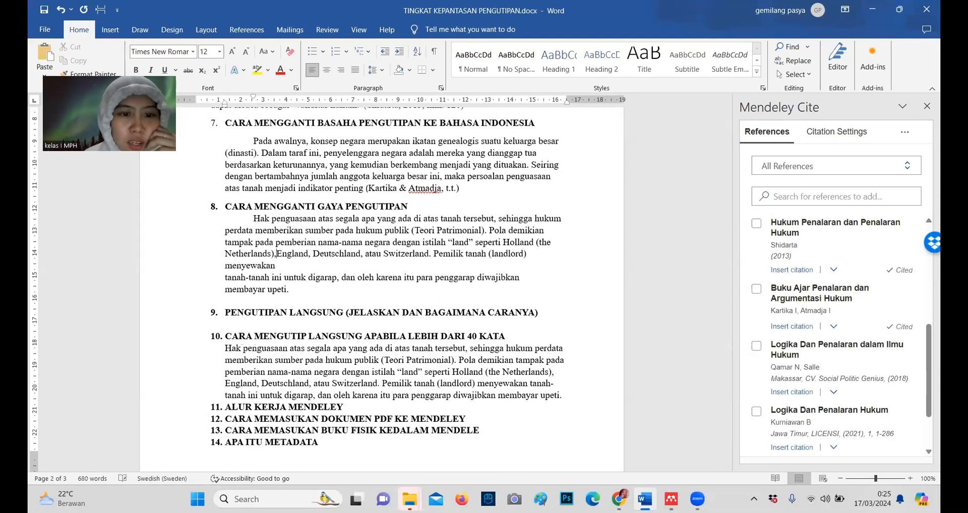
left_click(225, 278)
key("BackSpace")
key("BackSpace")
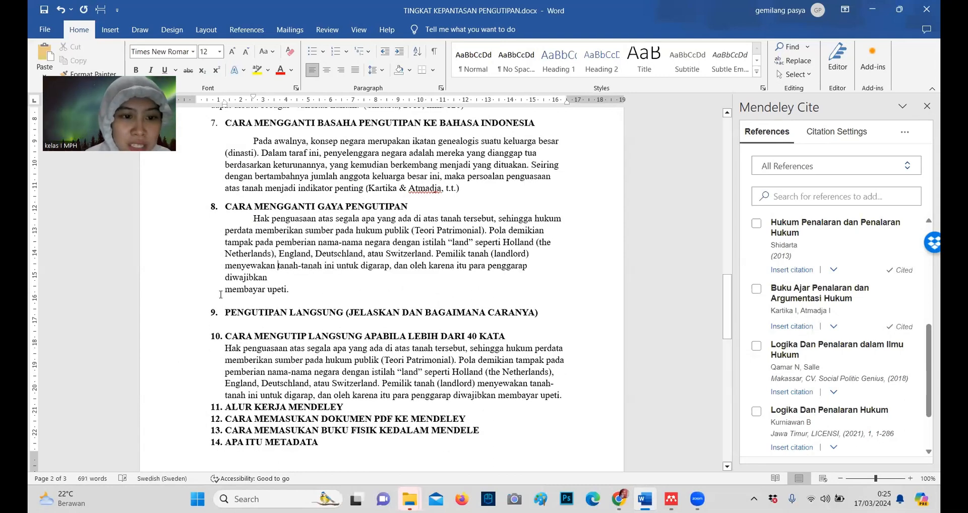
- Remove the empty line above heading 9 and join "membayar upeti." to the preceding line ending in "diwajibkan"
key("BackSpace")
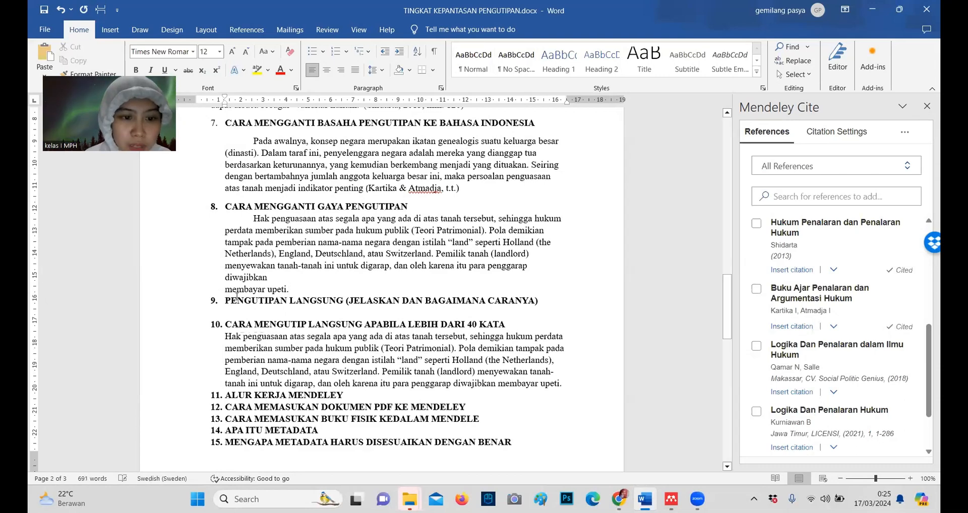
left_click(221, 295)
left_click(222, 293)
key("BackSpace")
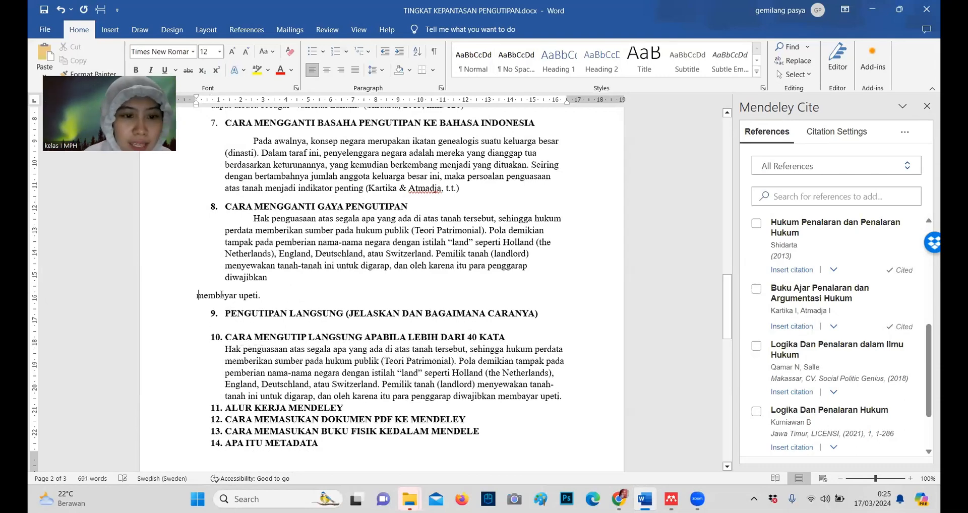
key("BackSpace")
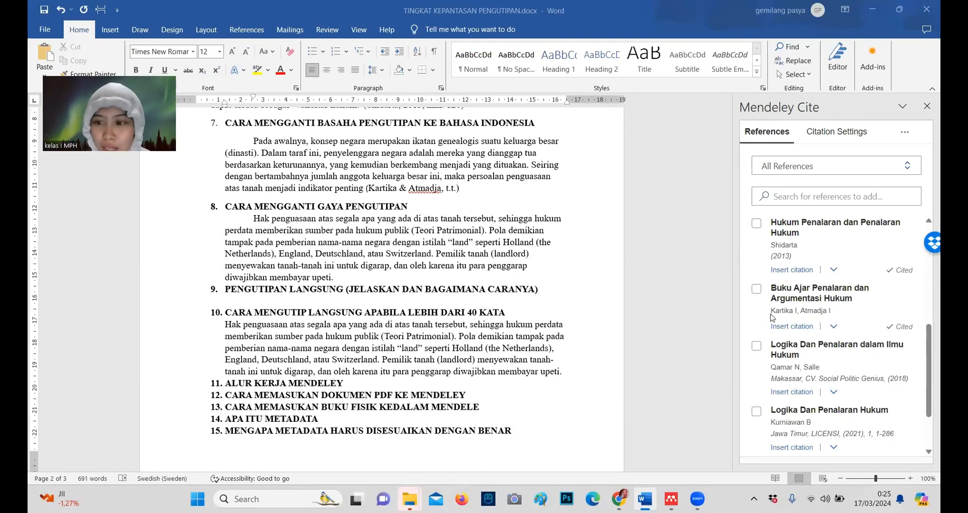
- Replace the period after "membayar upeti" with a space and insert a citation of "Buku Ajar Penalaran dan Argumentasi Hukum" there
left_click(411, 277)
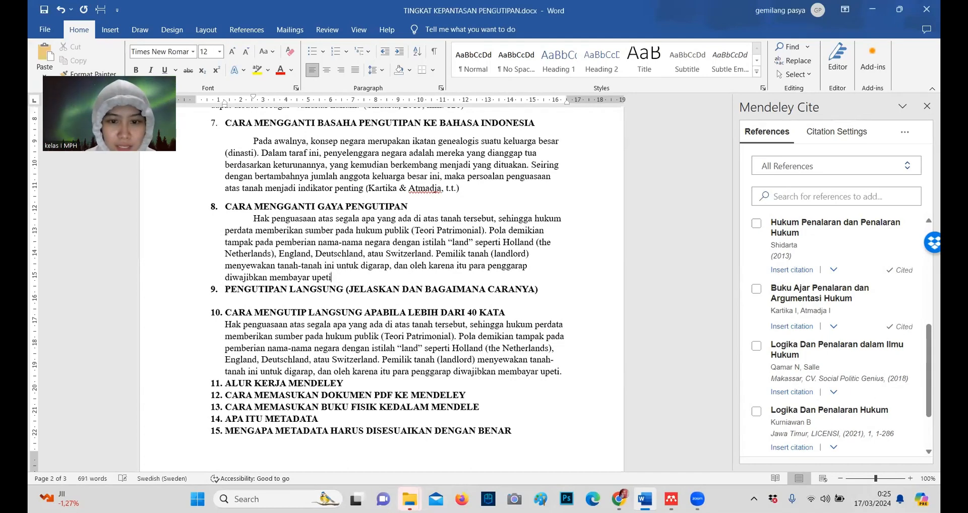
left_click(756, 289)
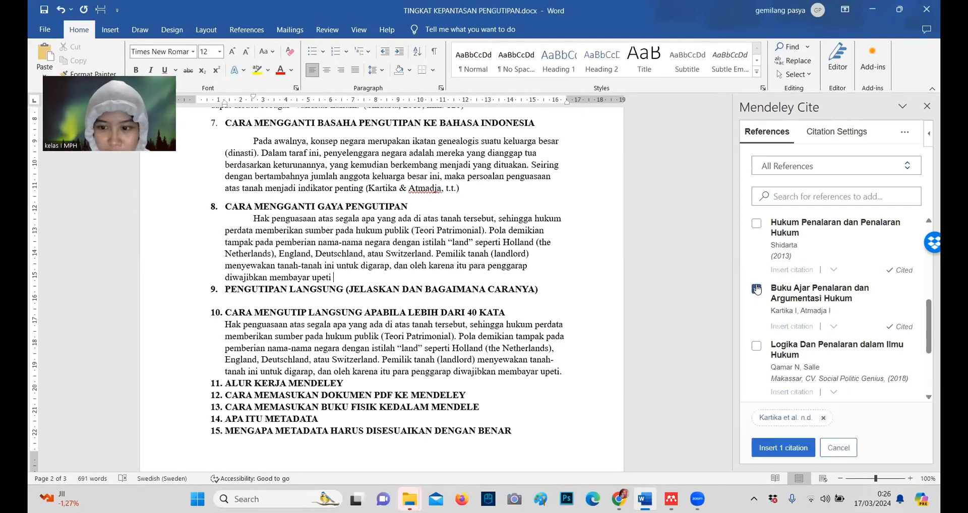
left_click(780, 446)
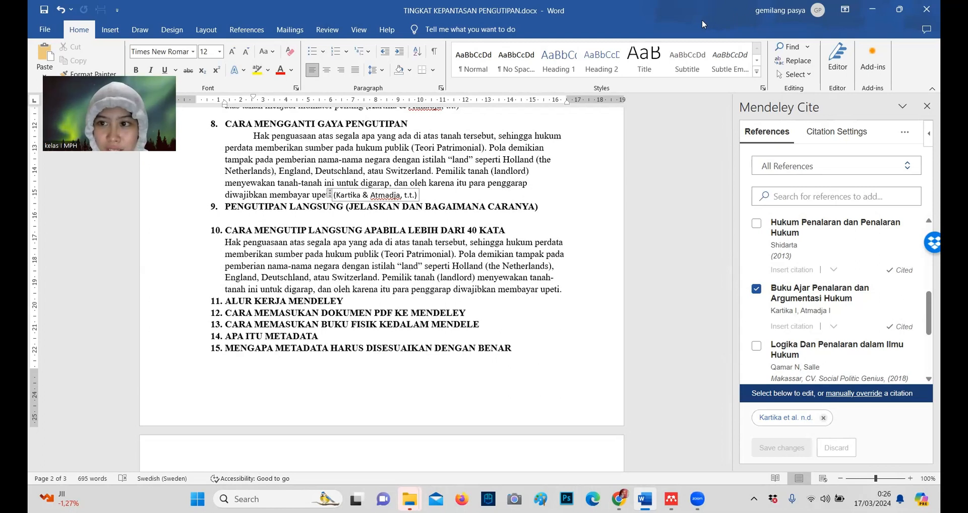
- Change the document's citation style to IEEE
left_click(845, 138)
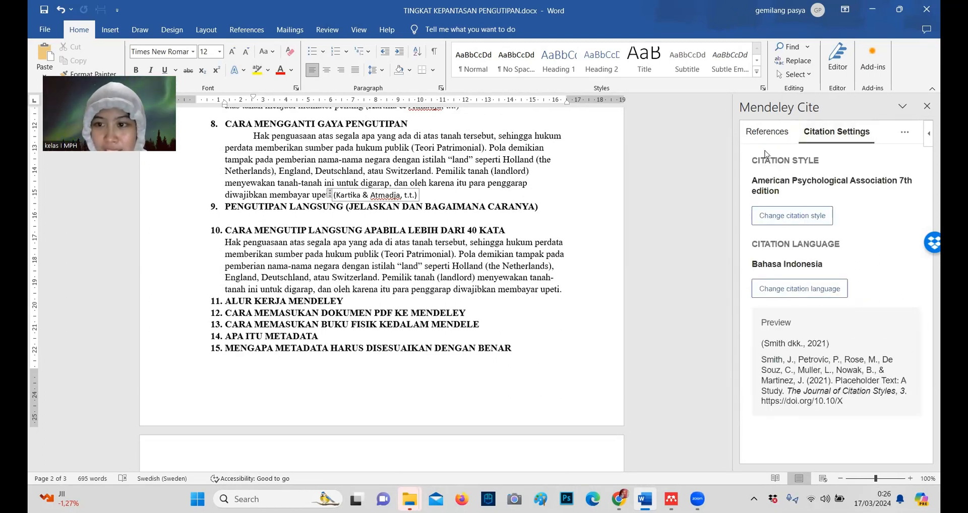
left_click(798, 223)
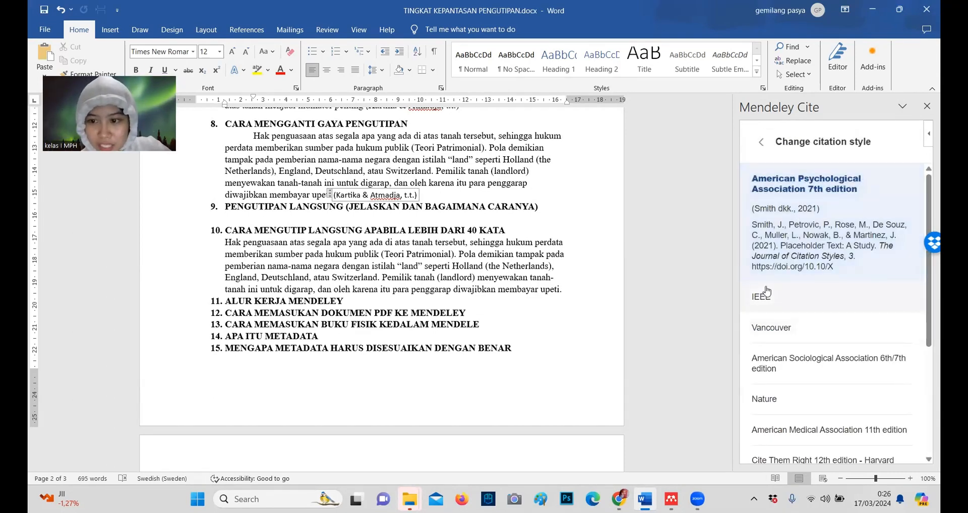
left_click(764, 298)
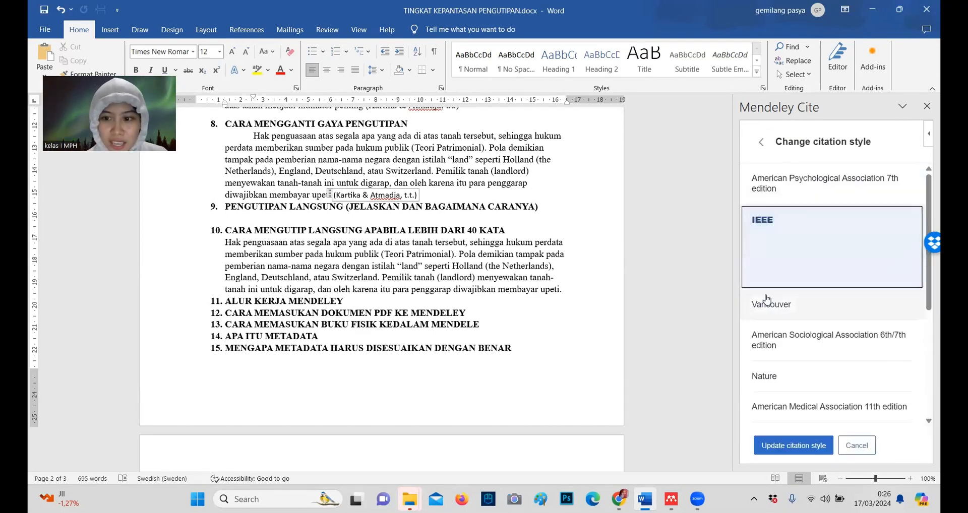
left_click(782, 446)
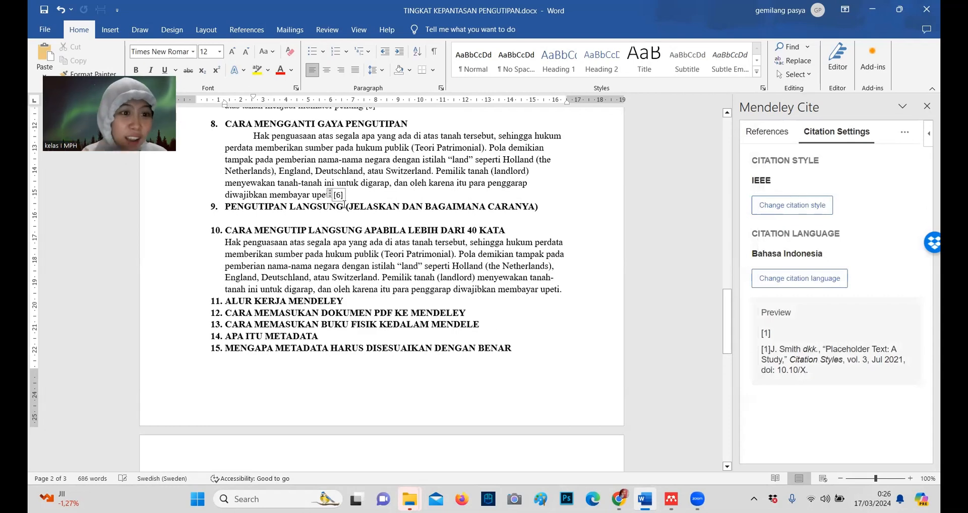
- Change the document's citation style to American Political Science Association
left_click(772, 208)
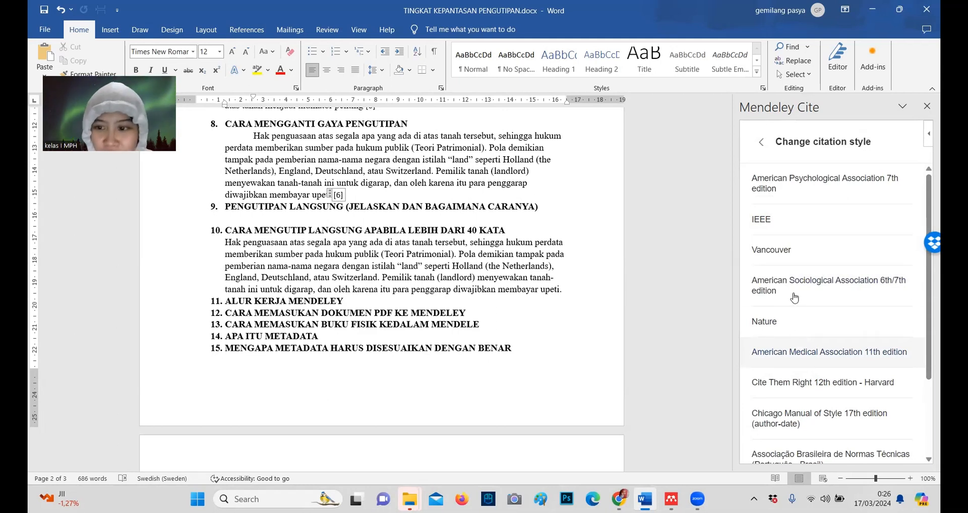
scroll(799, 348, "down", 2)
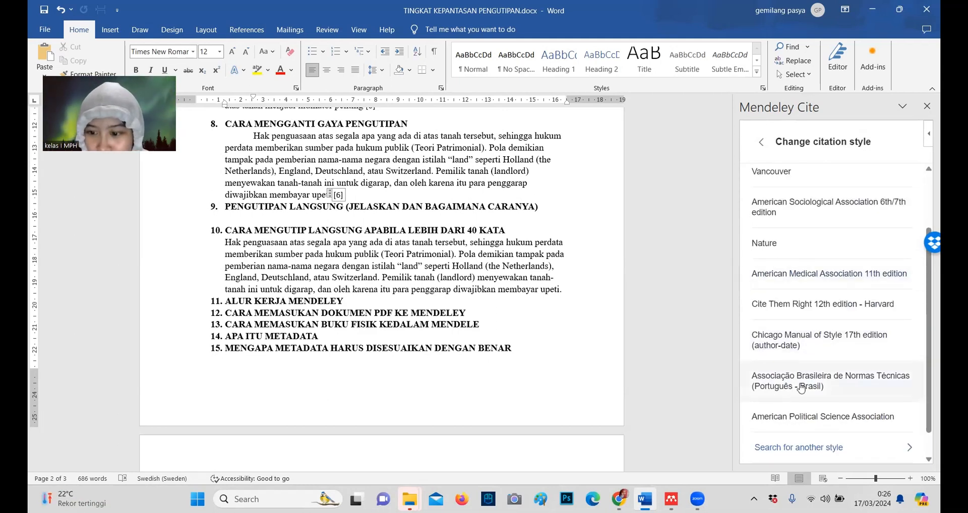
left_click(801, 411)
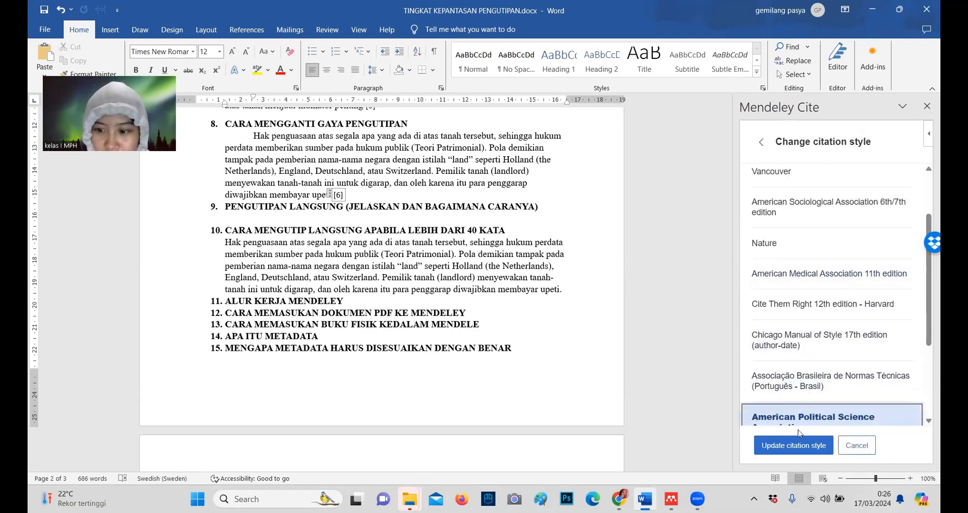
left_click(795, 445)
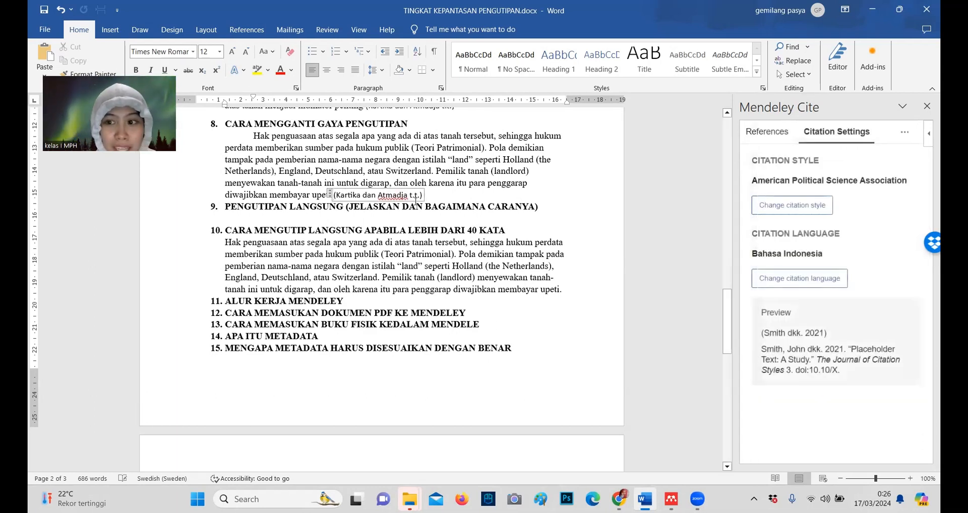
- Set the citation style back to American Psychological Association 7th edition and return to the reference list
left_click(792, 205)
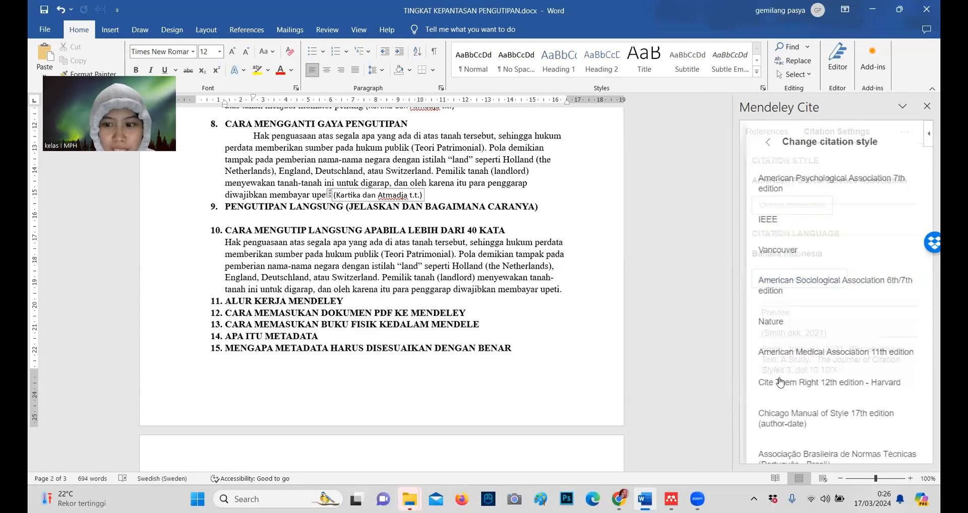
scroll(807, 328, "down", 2)
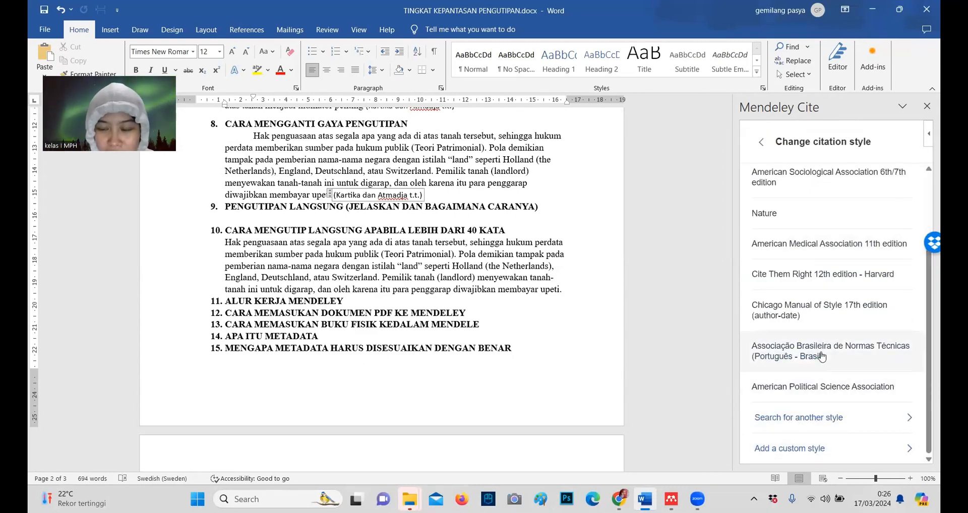
scroll(829, 253, "up", 2)
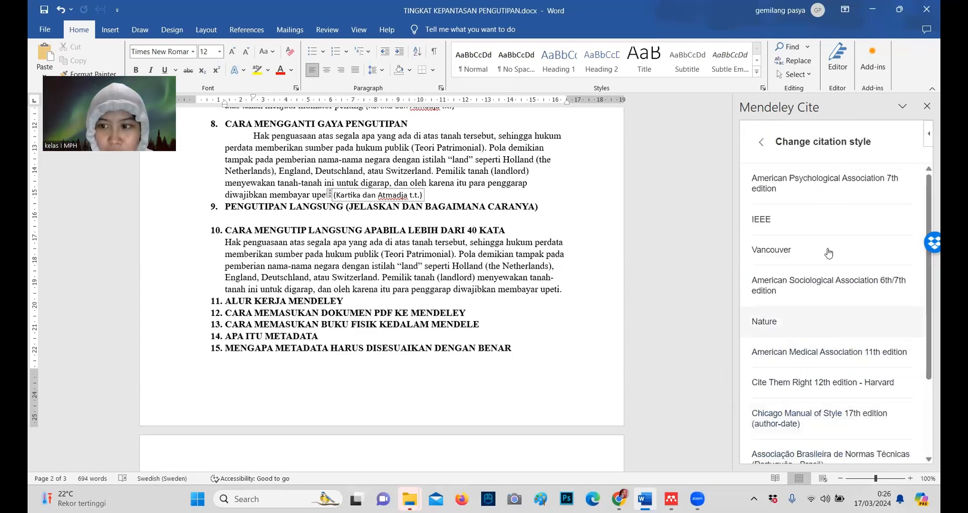
left_click(850, 191)
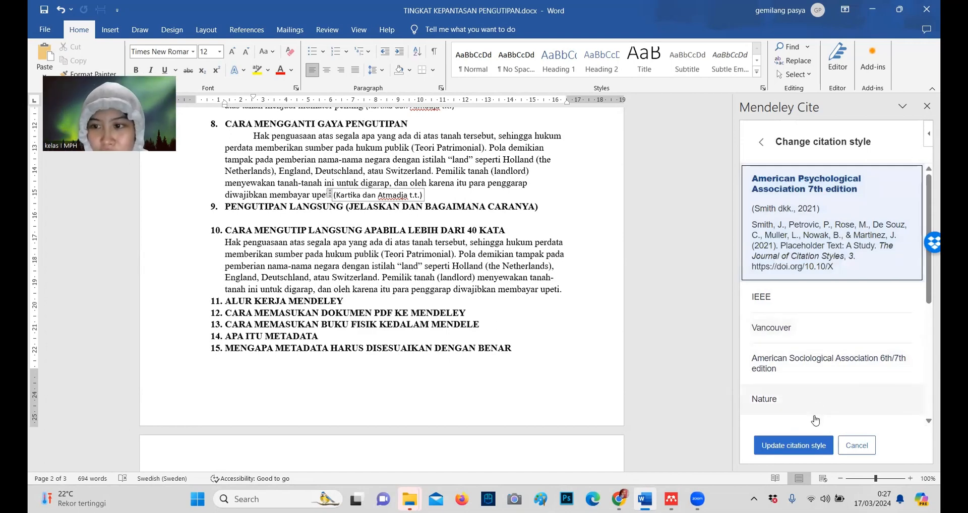
left_click(813, 447)
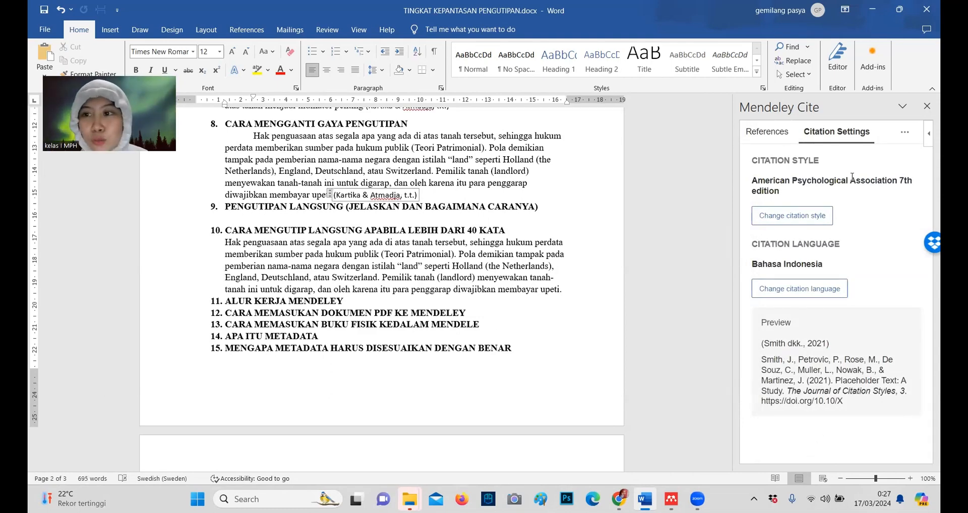
left_click(766, 132)
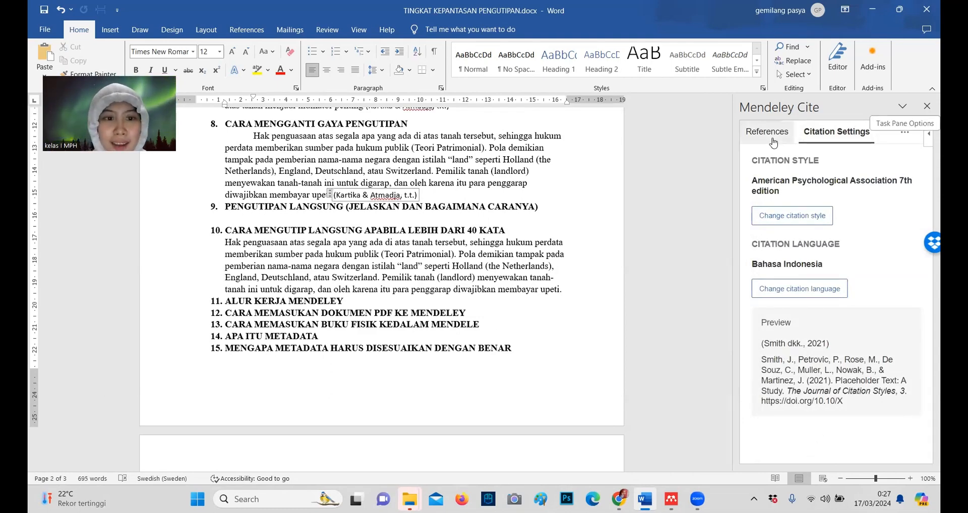
- Switch to Mendeley Reference Manager and copy the sentence "Dalam kegiatan merefleksi" through "aneka persoalan." from page 151 of "Hukum Penalaran dan Penalaran Hukum"
left_click(342, 222)
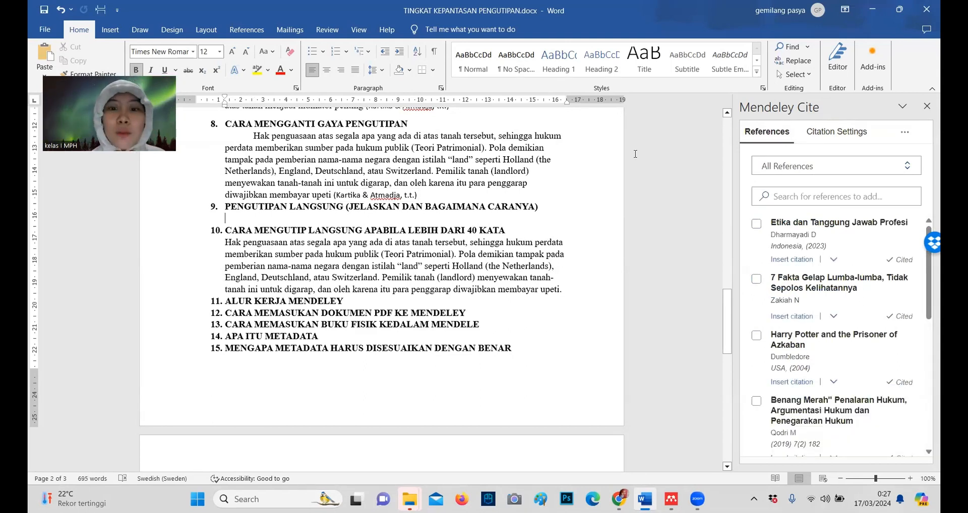
mouse_move(666, 498)
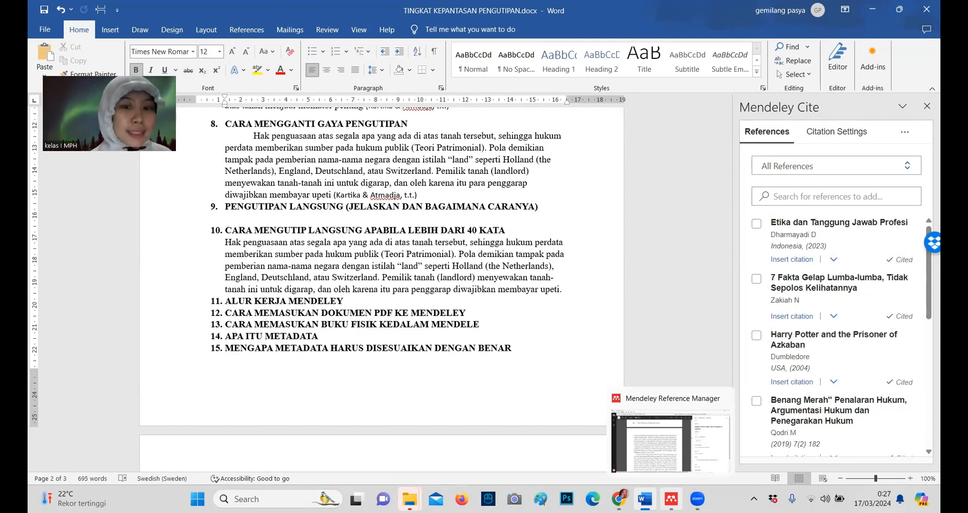
left_click(671, 500)
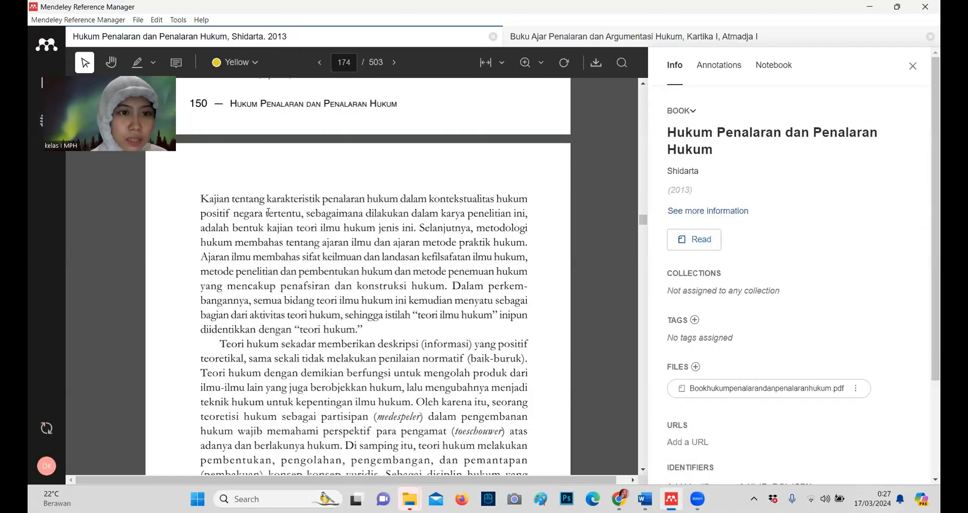
scroll(253, 315, "down", 1)
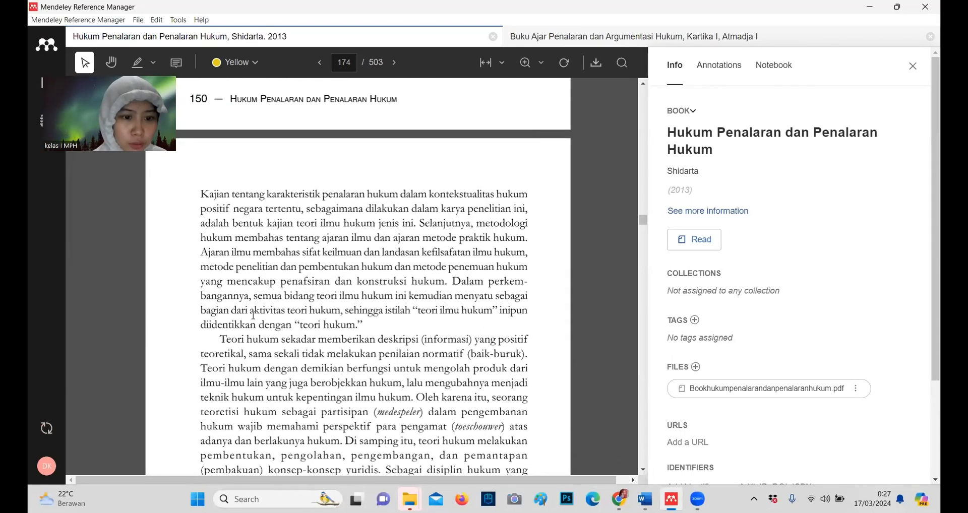
scroll(253, 315, "down", 6)
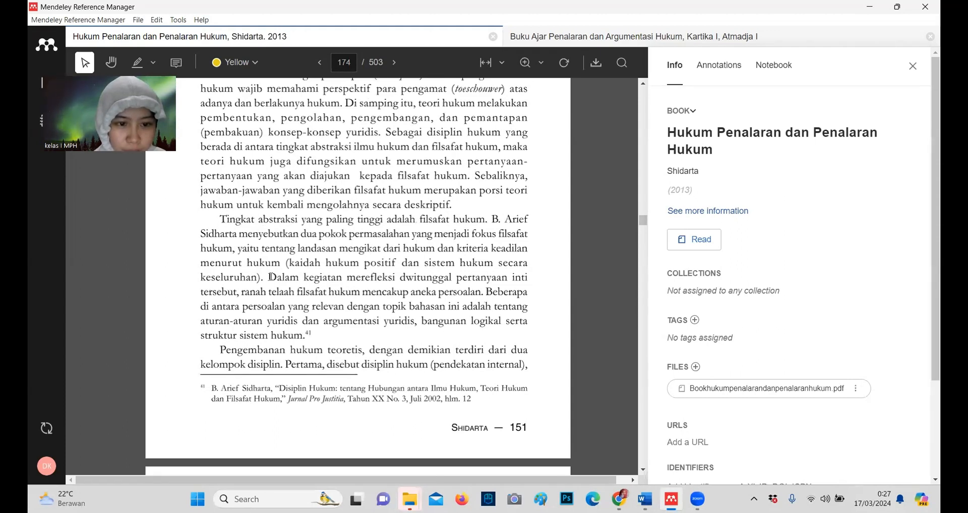
left_click_drag(270, 277, 414, 310)
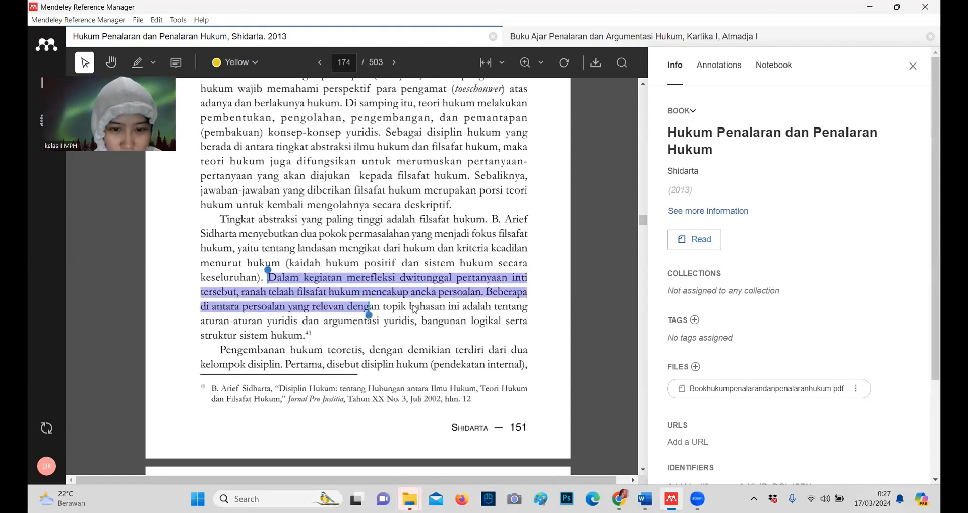
left_click(271, 278)
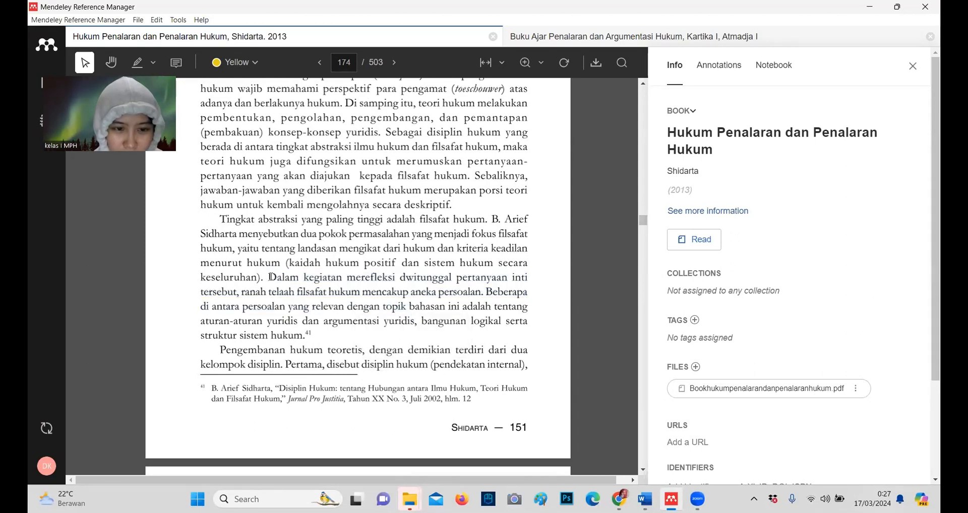
left_click_drag(271, 278, 484, 294)
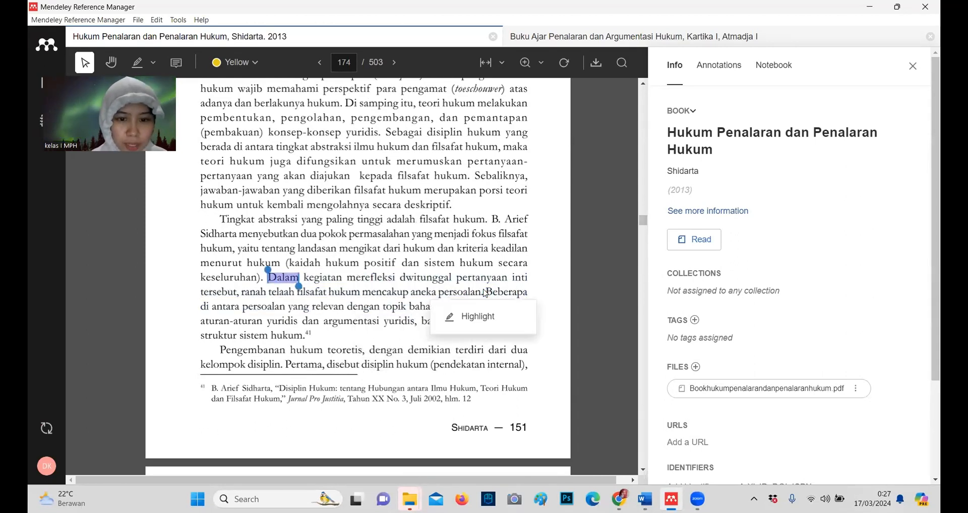
left_click_drag(299, 286, 484, 298)
key("ctrl+c")
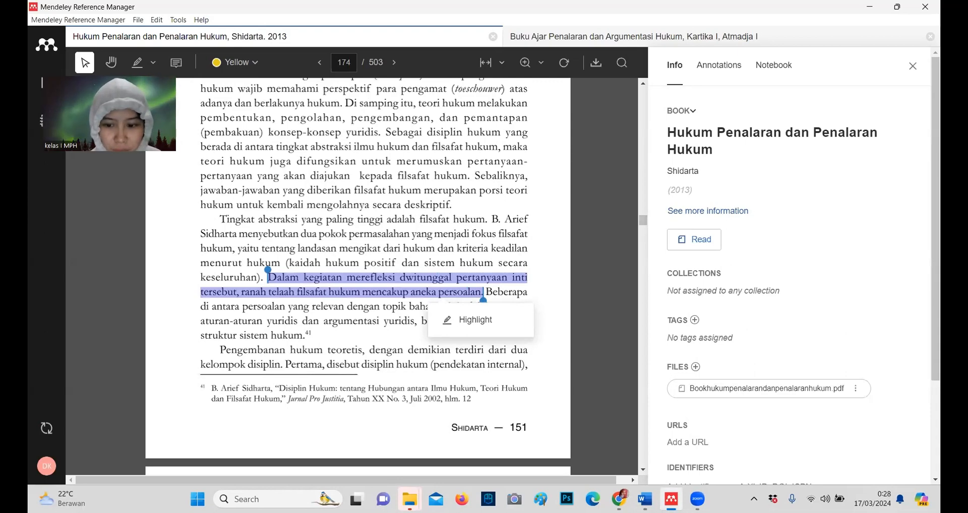
- Switch back to Word, paste the copied sentence under heading 9 and remove the line break after "pertanyaan inti"
left_click(645, 499)
left_click(382, 222)
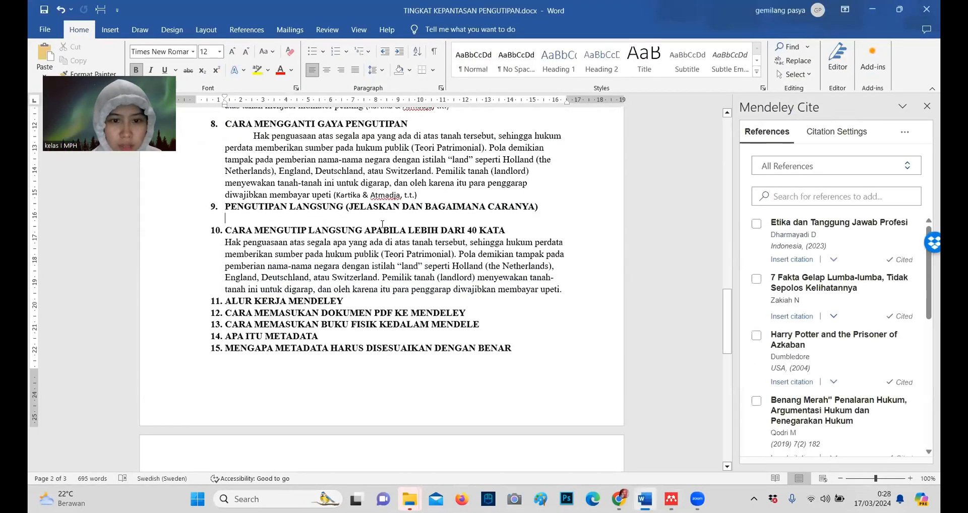
key("ctrl+v")
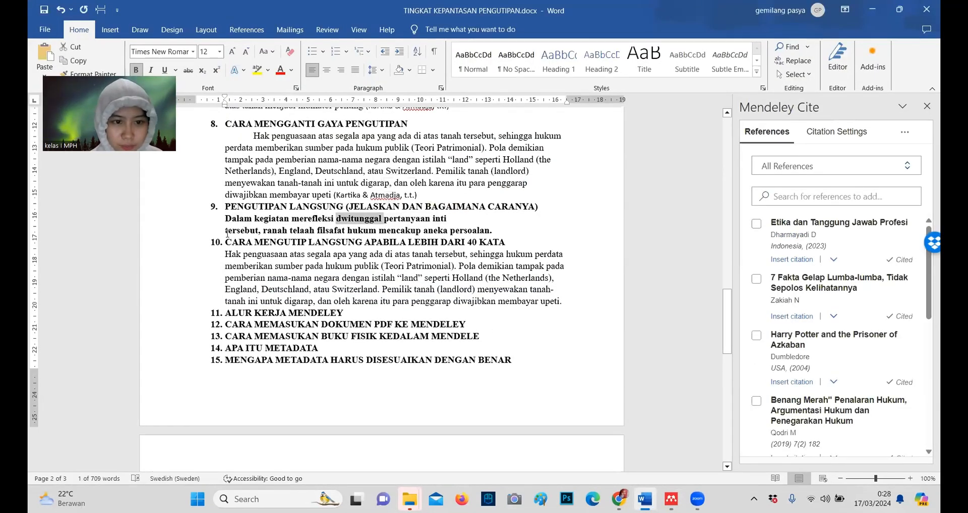
left_click(226, 231)
key("BackSpace")
key("BackSpace")
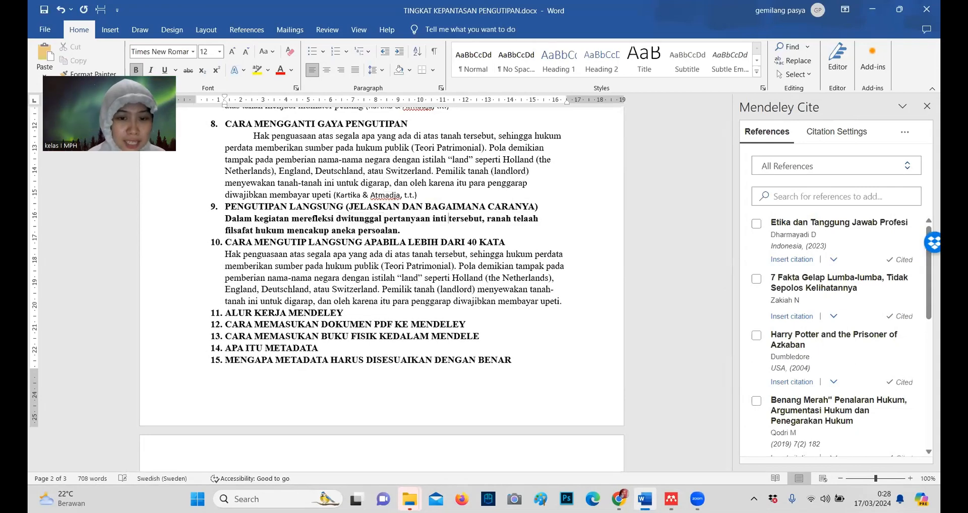
- Indent the first line of the pasted sentence and remove its bold formatting, retyping the opening word "Dalam"
double_click(237, 218)
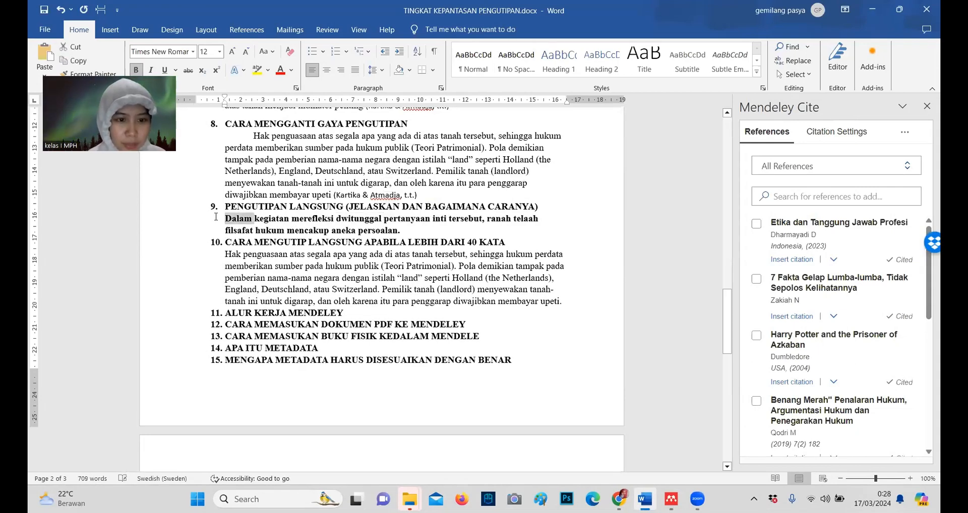
key("Tab")
left_click_drag(407, 231, 266, 221)
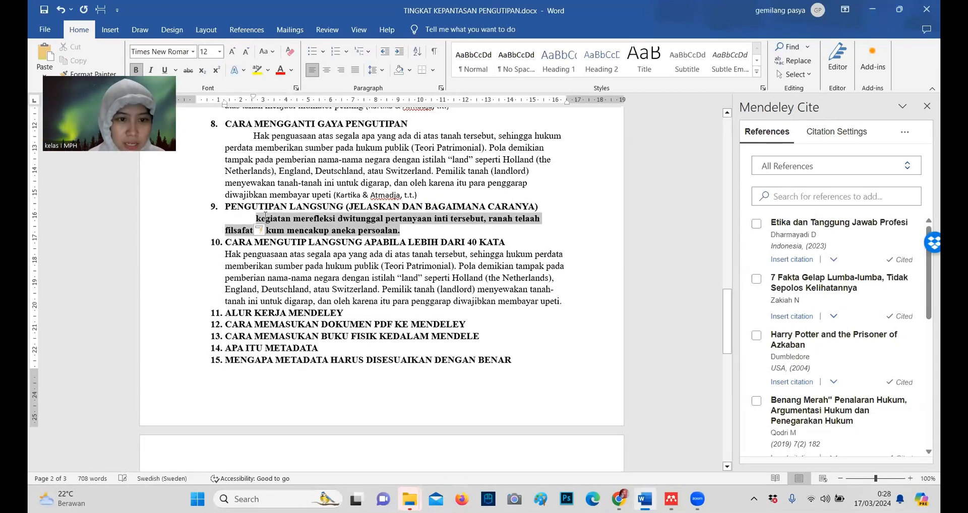
key("ctrl+b")
left_click(263, 218)
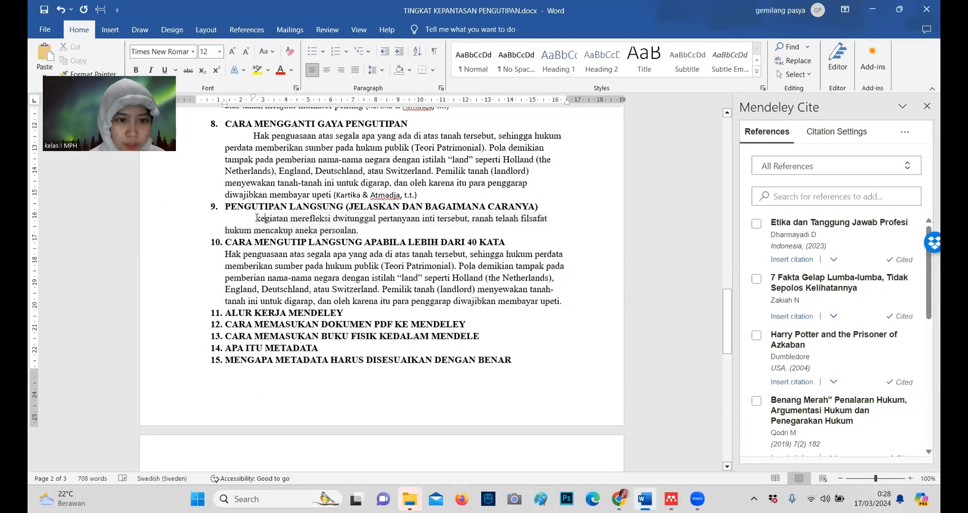
type("Dalam")
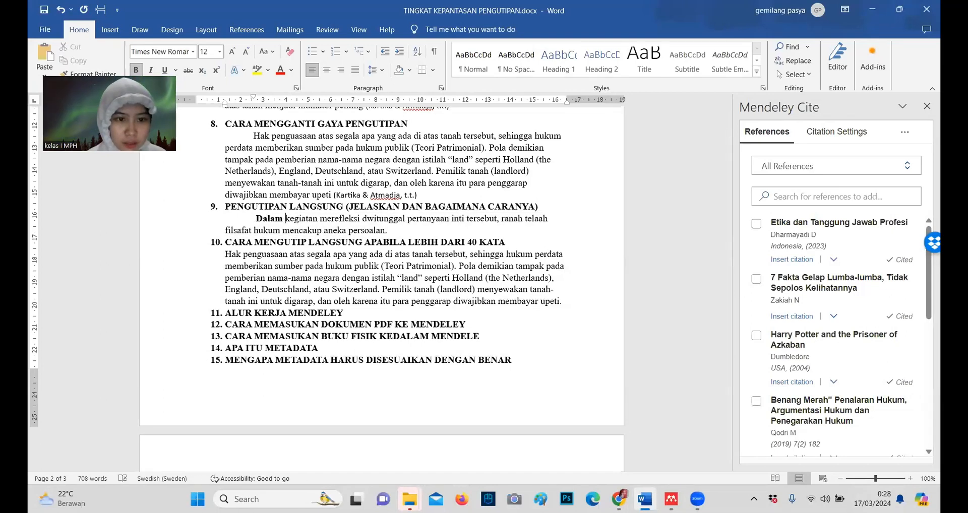
double_click(269, 218)
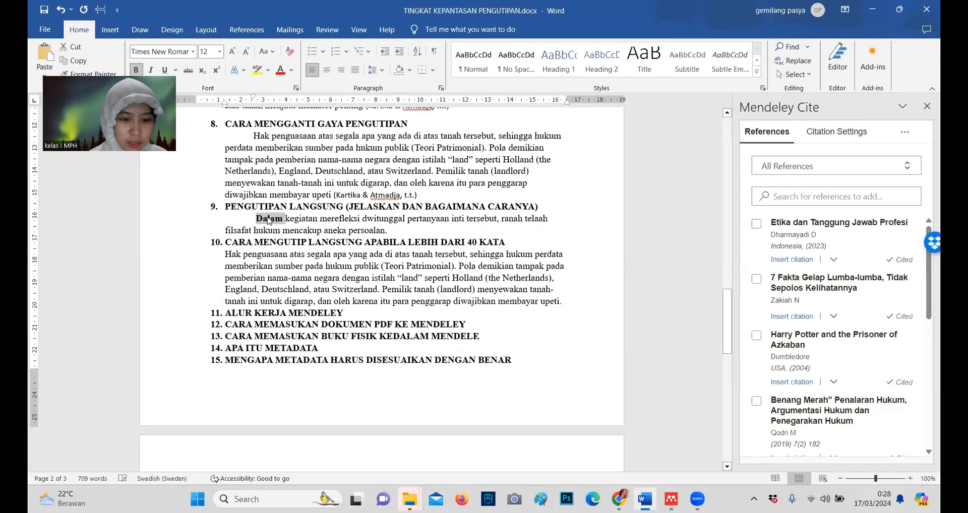
key("ctrl+b")
- Replace the period after "aneka persoalan" with a space, a citation of "Hukum Penalaran dan Penalaran Hukum" and a closing period
left_click(396, 229)
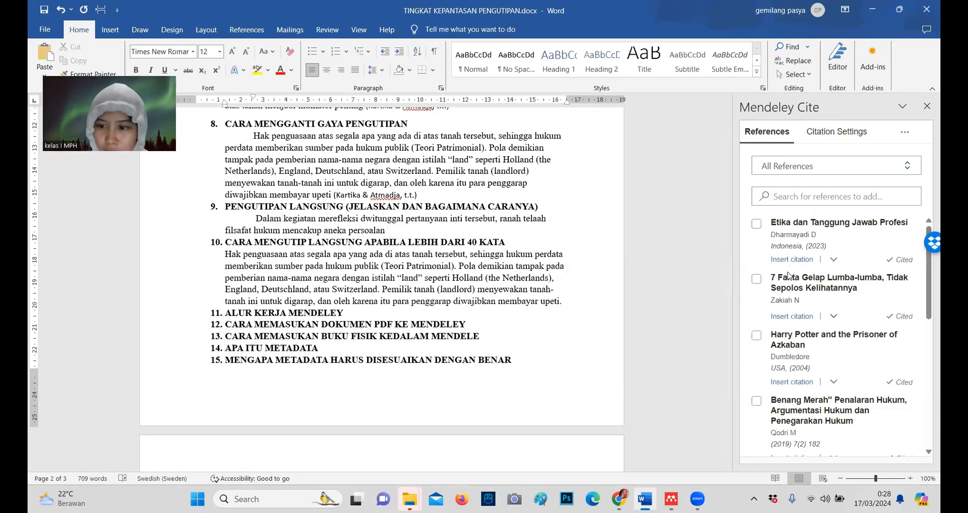
scroll(783, 354, "down", 3)
left_click(756, 356)
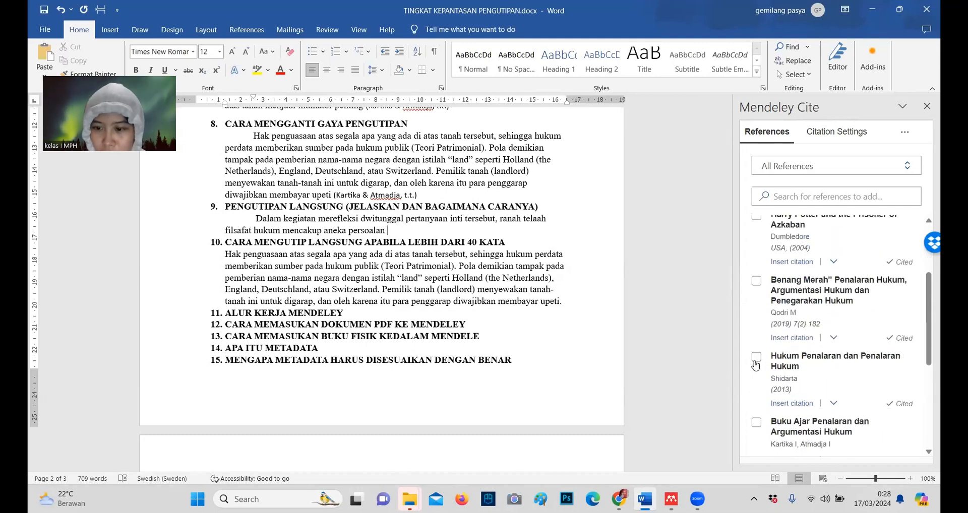
left_click(783, 448)
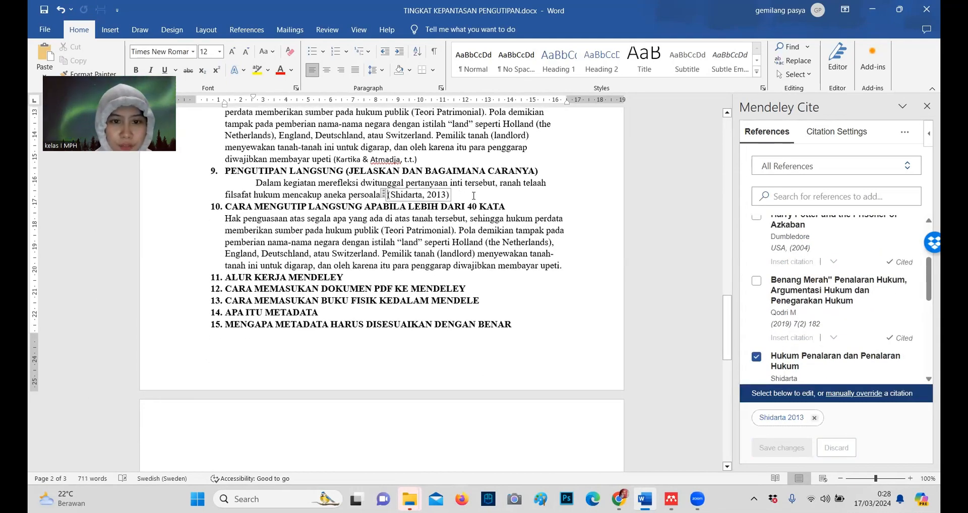
type(".")
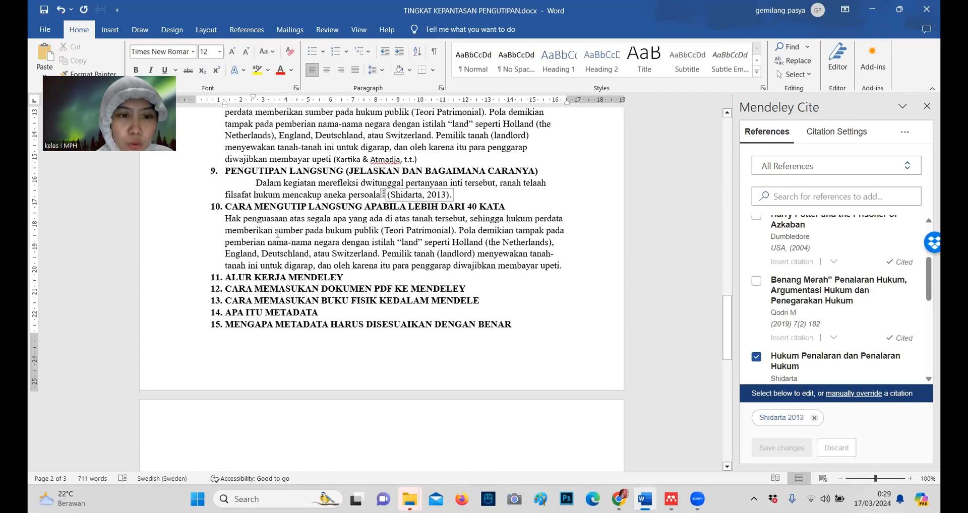
- Indent the first line of the paragraph under heading 10 and select the whole paragraph
left_click(219, 216)
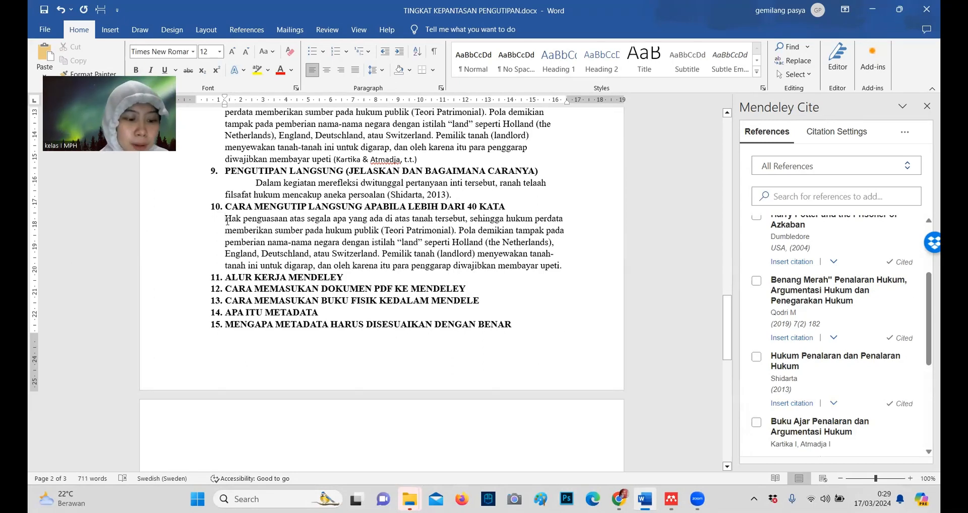
key("Tab")
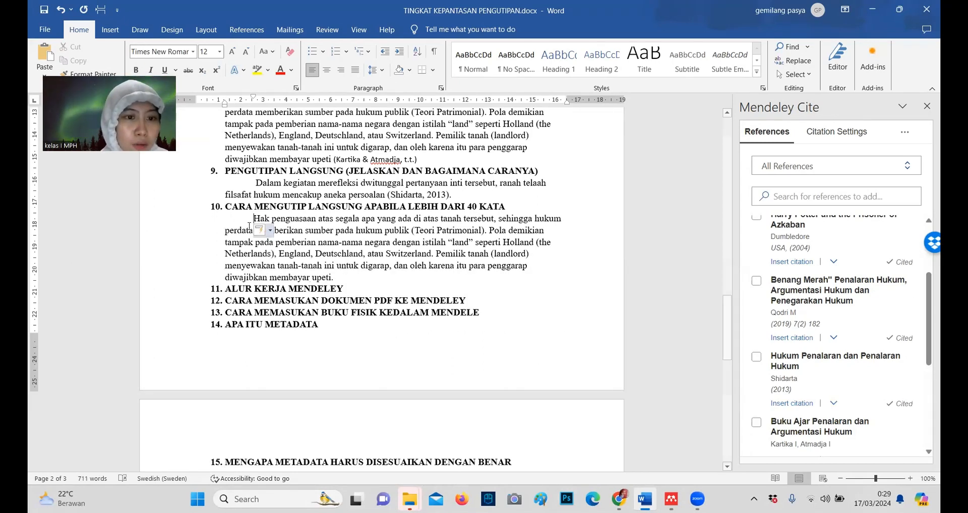
left_click_drag(247, 220, 345, 278)
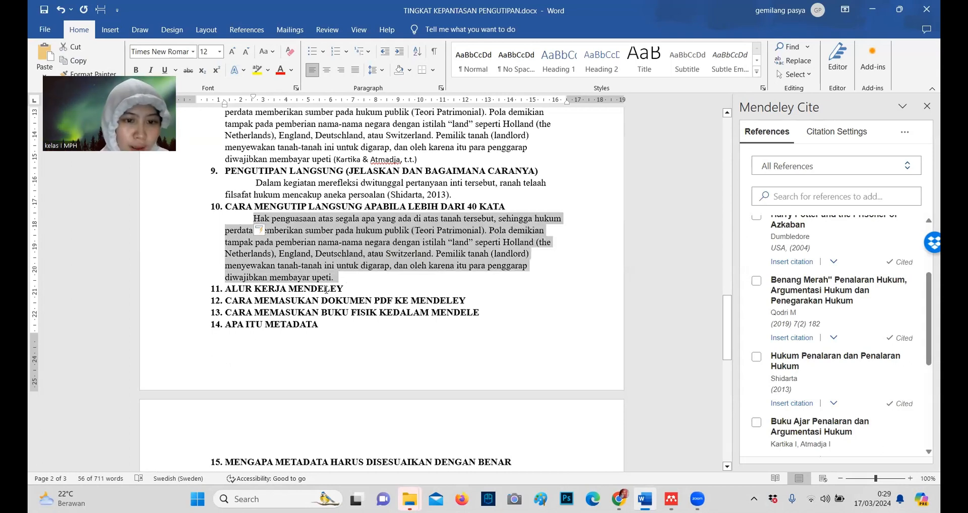
- Insert a citation of "Logika Dan Penalaran Hukum" at the end of the paragraph under heading 10
left_click(347, 277)
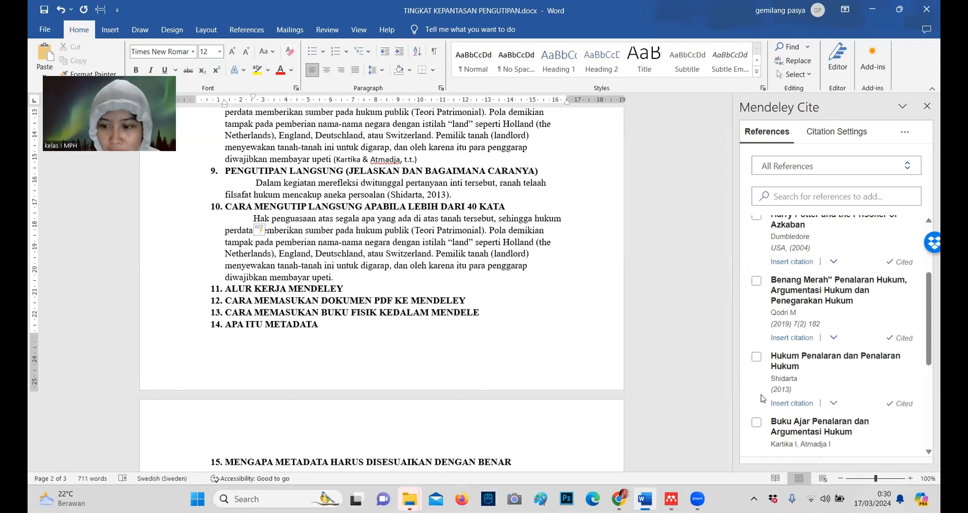
scroll(762, 399, "down", 3)
left_click(756, 414)
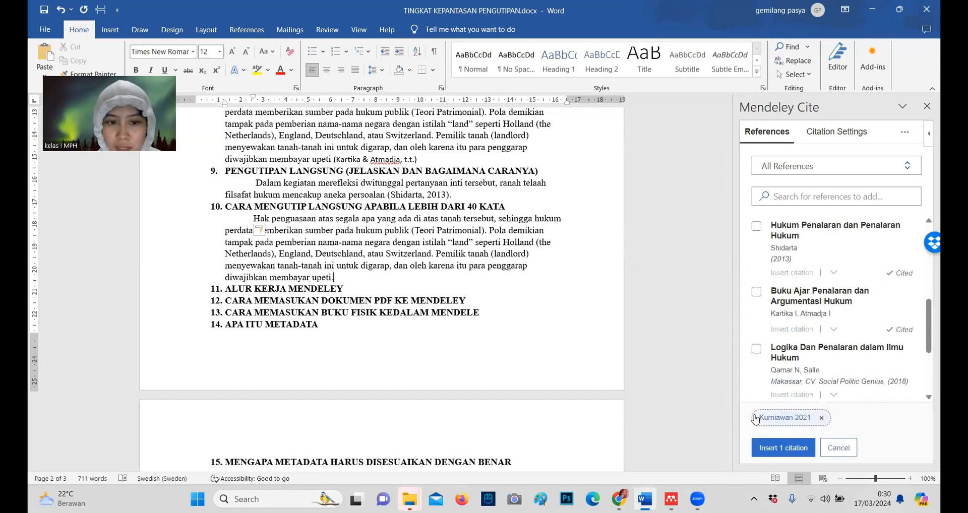
left_click(772, 447)
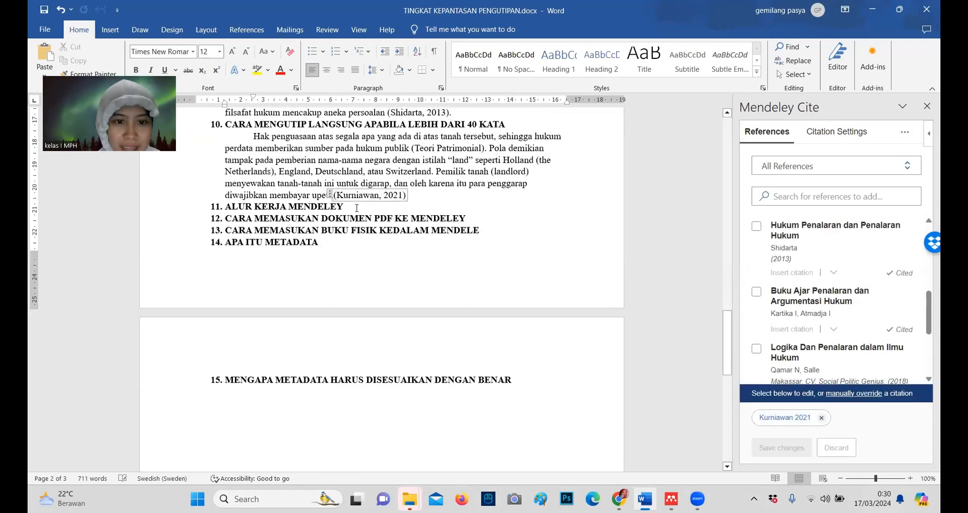
- Add a period after the new citation and replace the period between "upeti" and the citation with a space
left_click(332, 201)
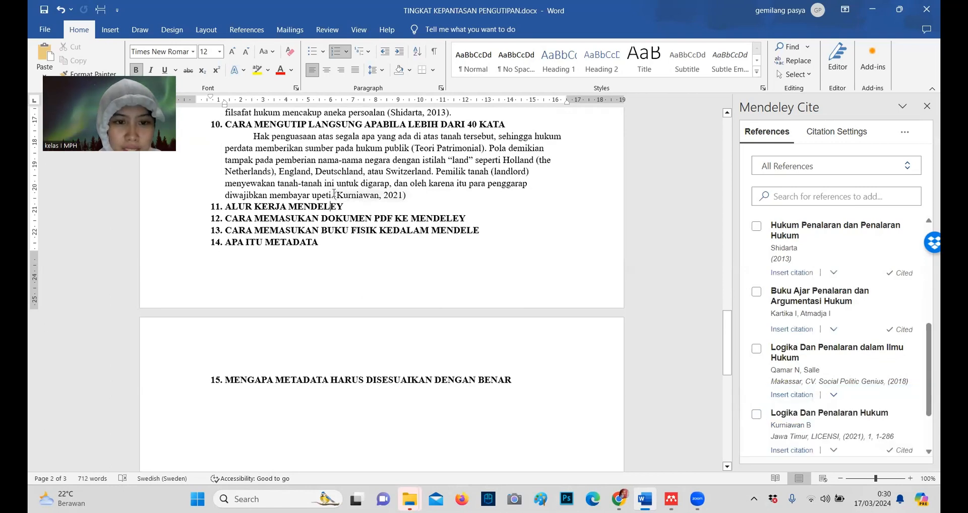
left_click(333, 193)
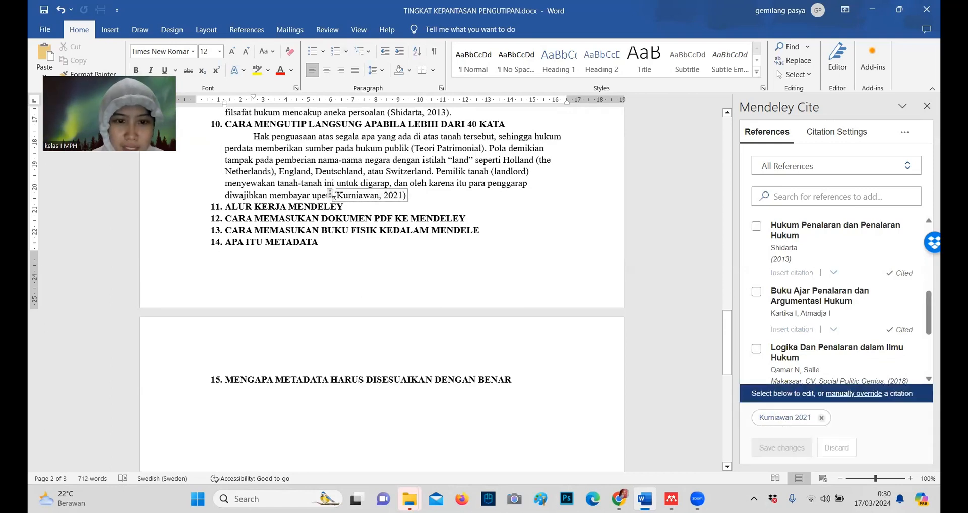
left_click(431, 191)
type(".")
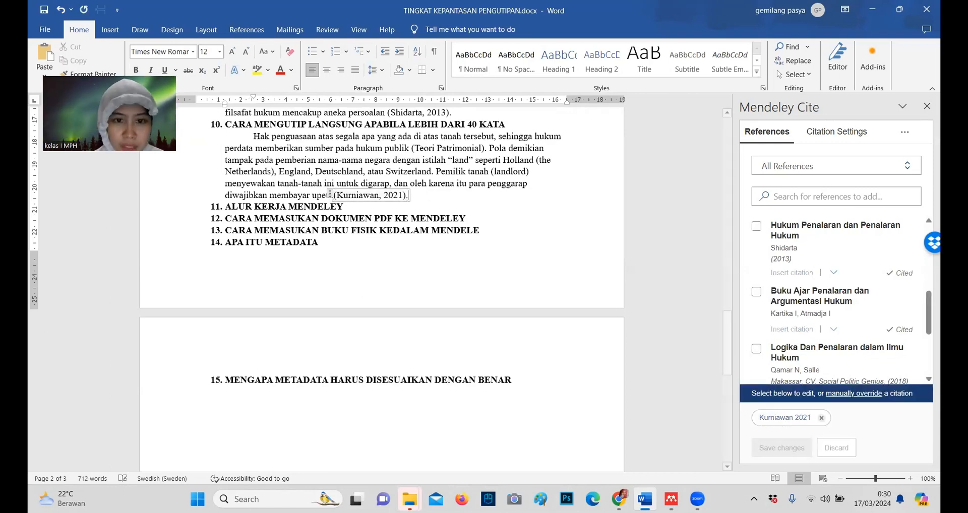
left_click(507, 235)
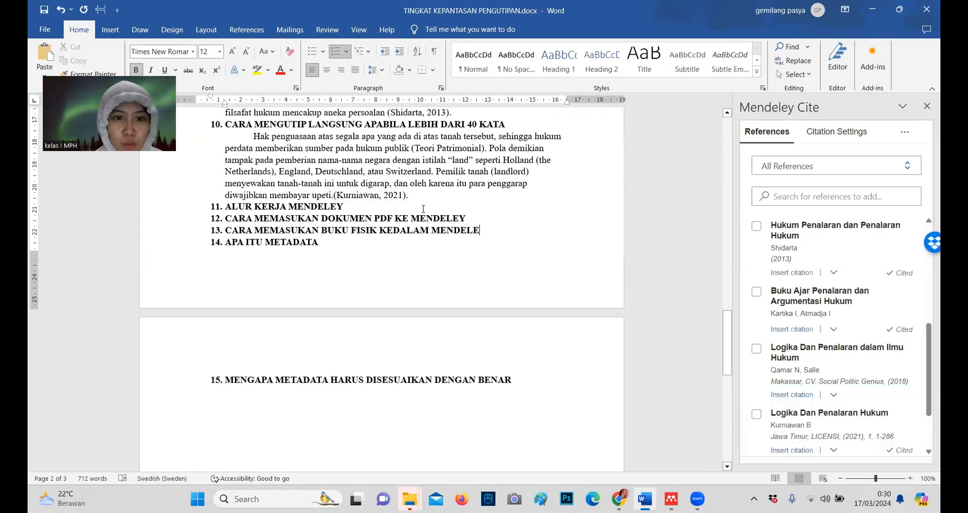
left_click(332, 195)
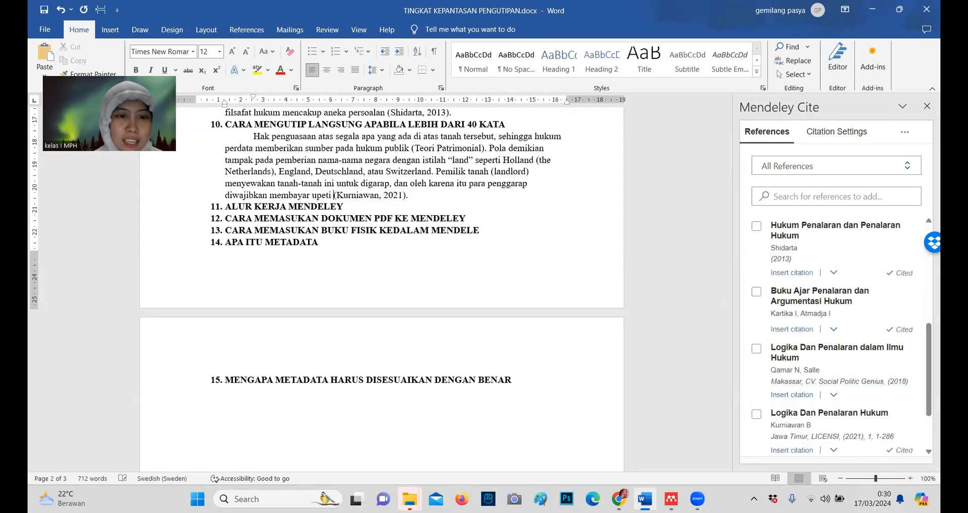
- Add an empty unnumbered line below the heading "ALUR KERJA MENDELEY"
left_click(362, 207)
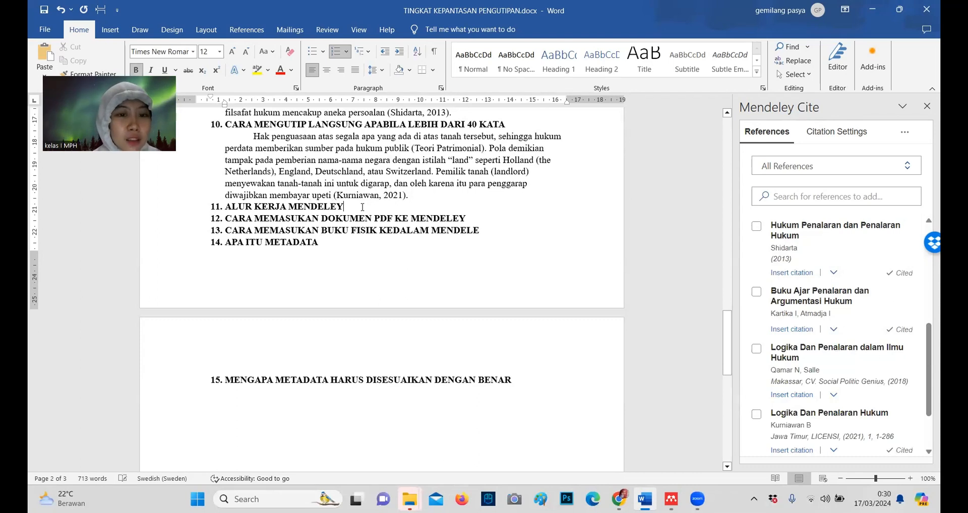
key("Return")
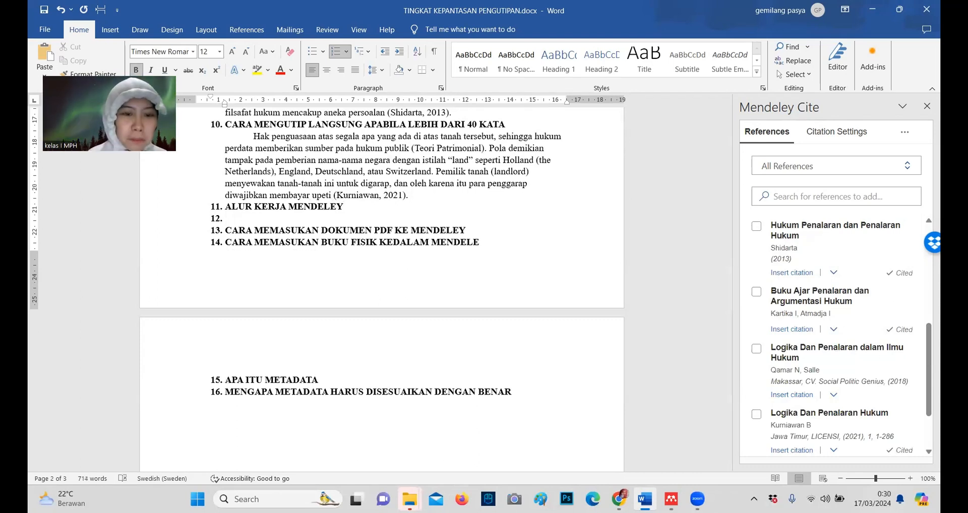
key("BackSpace")
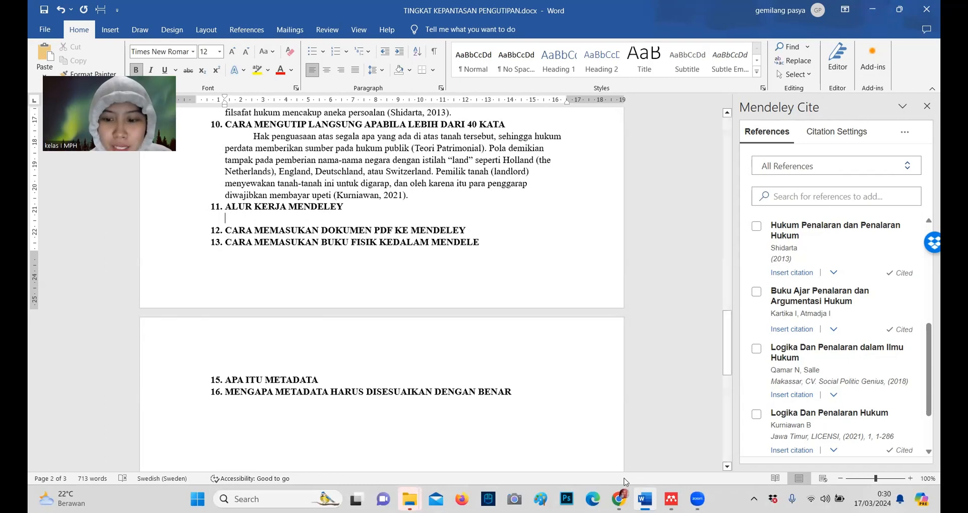
- Switch to Mendeley Reference Manager, go to the library of all references and close the reference details
left_click(671, 499)
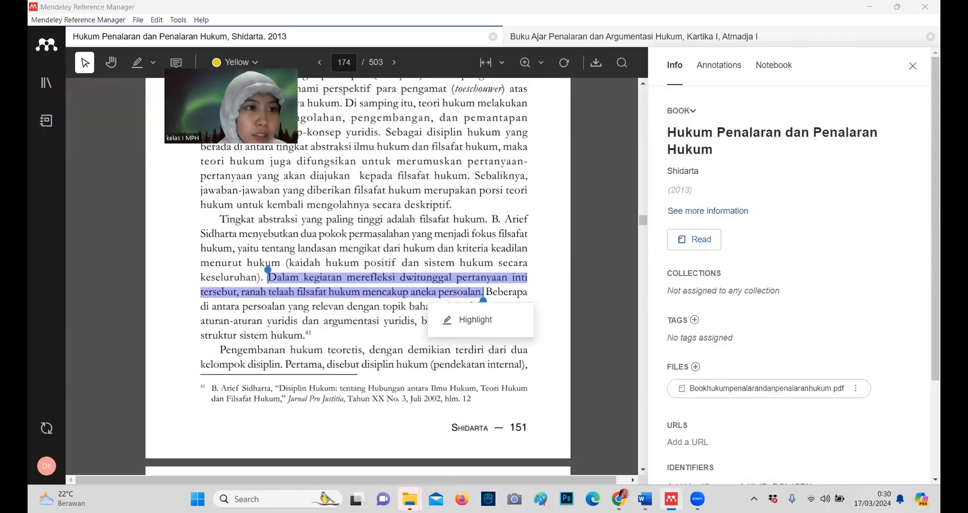
left_click(48, 86)
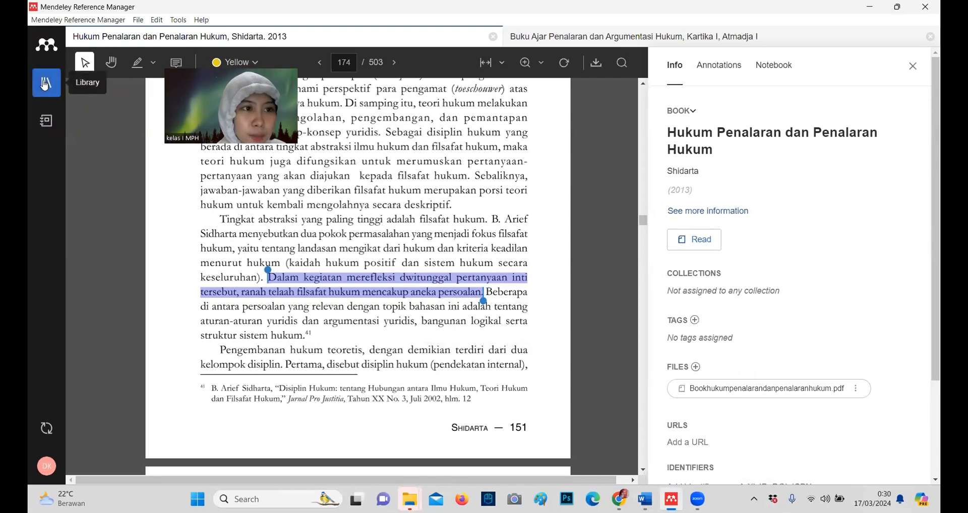
left_click(51, 73)
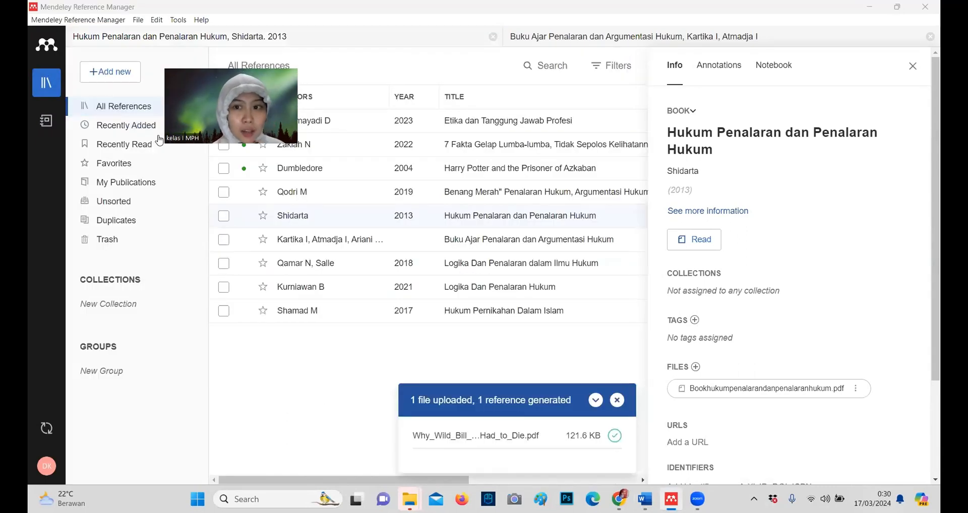
left_click(914, 66)
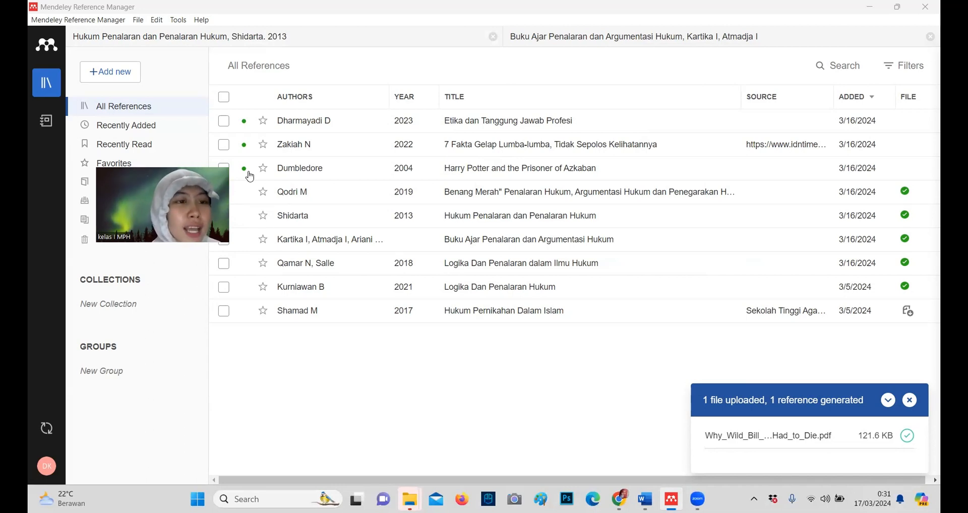
- Import the file Why_Wild_Bill_Hickok_Had_to_Die.pdf from the Downloads folder into the library
left_click(130, 75)
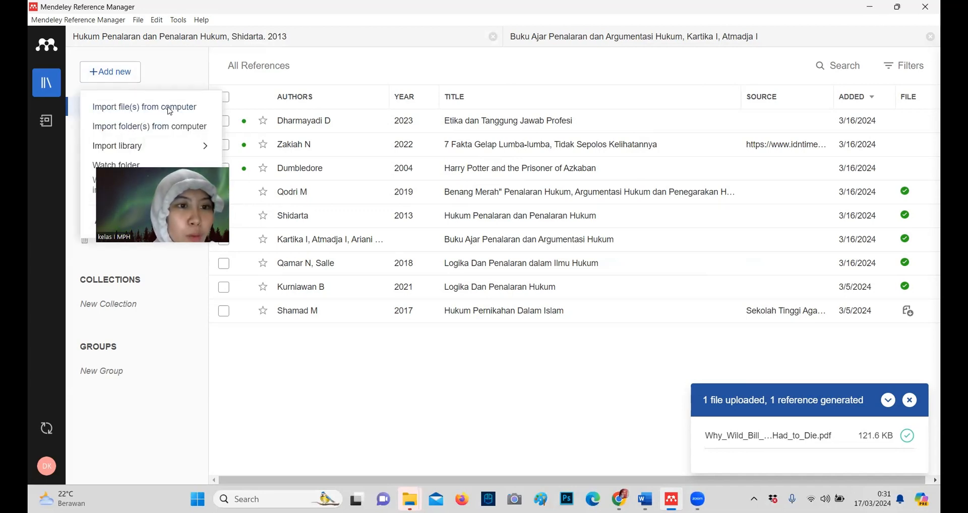
left_click(170, 112)
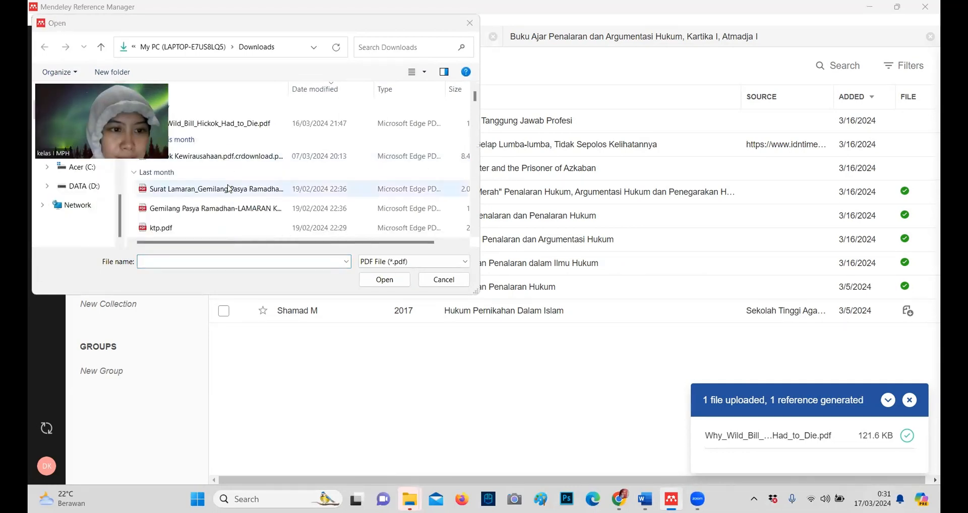
left_click(232, 128)
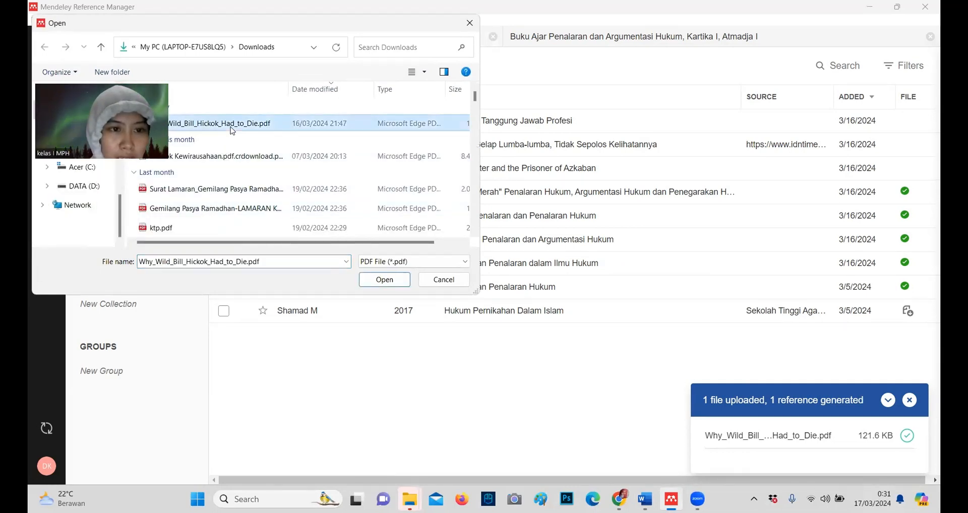
left_click(385, 280)
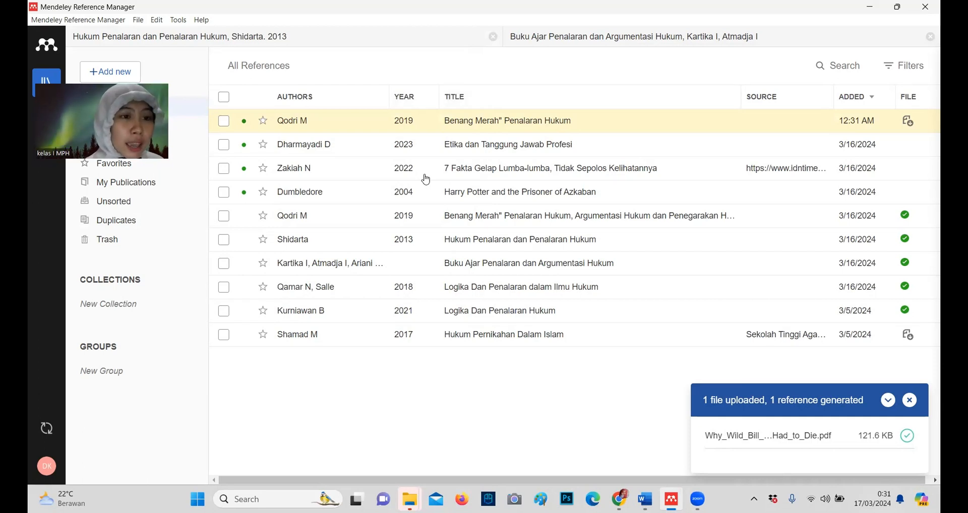
- Change the type of the newly imported reference 'Benang Merah" Penalaran Hukum' to Journal Article, review its details and close them
double_click(350, 127)
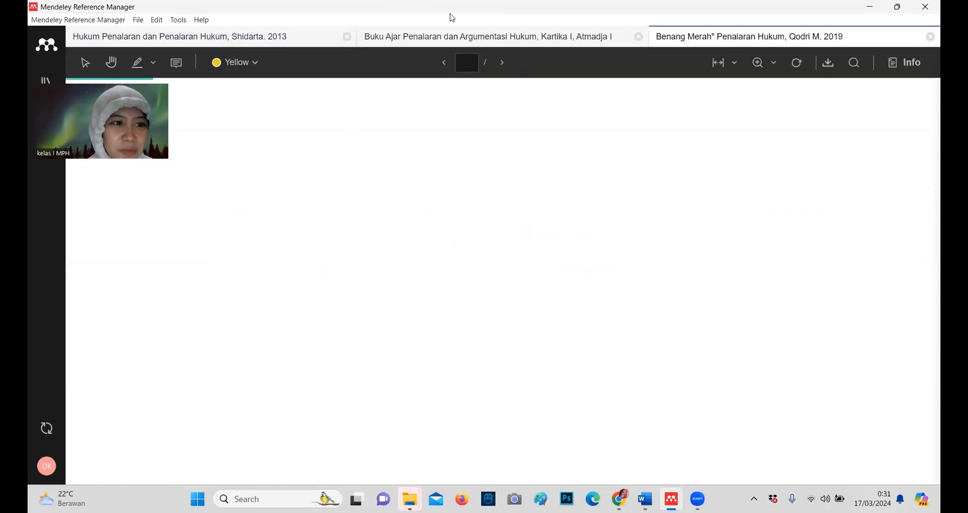
left_click(46, 82)
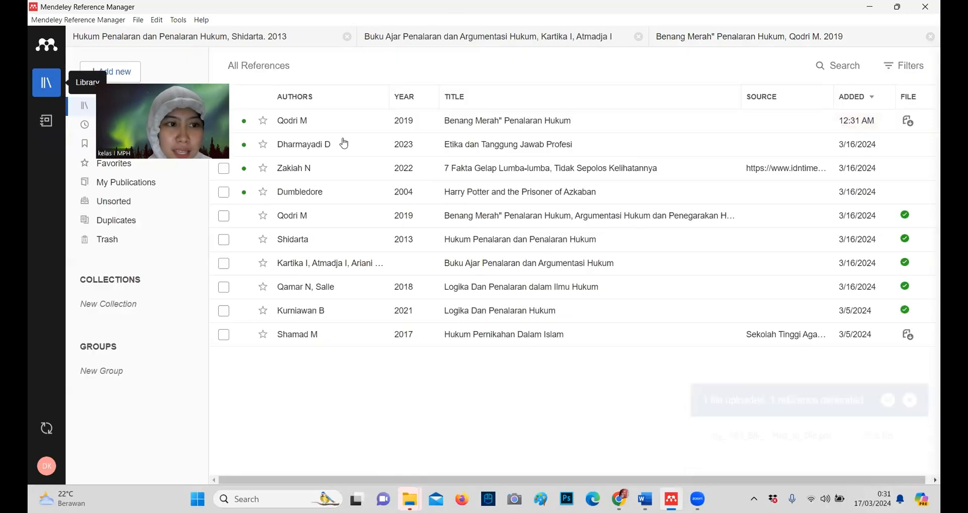
left_click(326, 119)
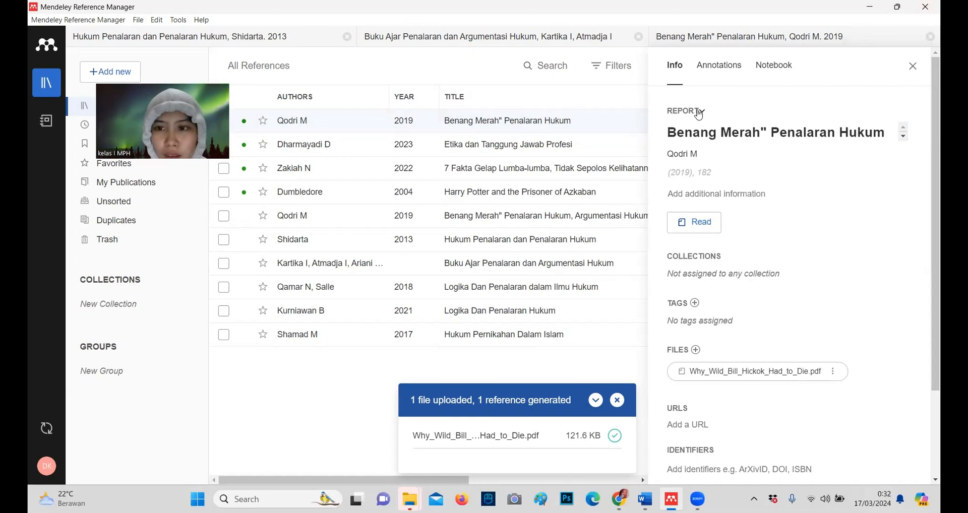
left_click(678, 111)
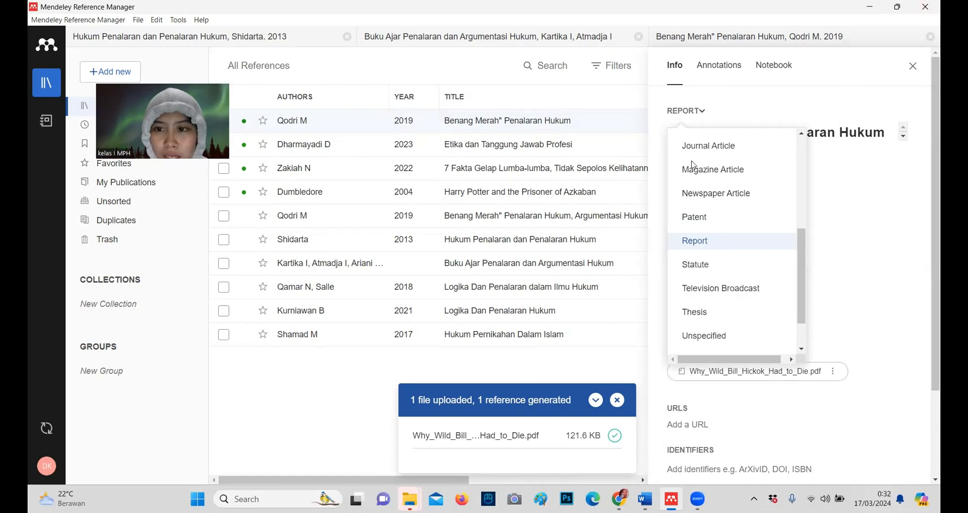
left_click(716, 147)
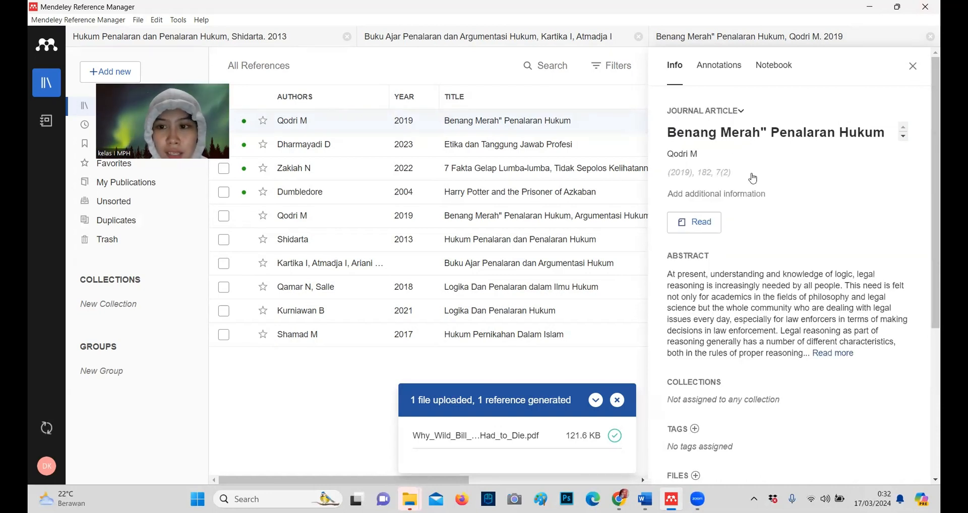
scroll(711, 317, "down", 3)
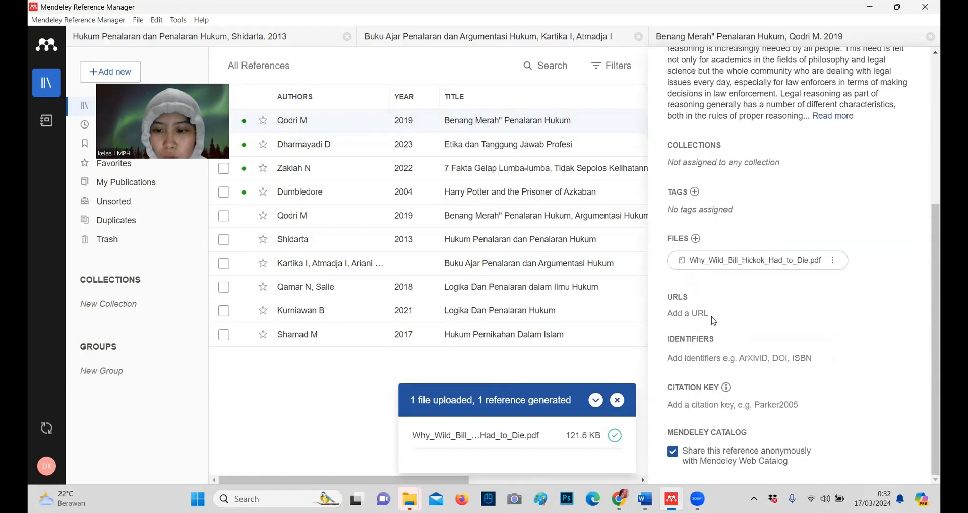
scroll(712, 318, "up", 4)
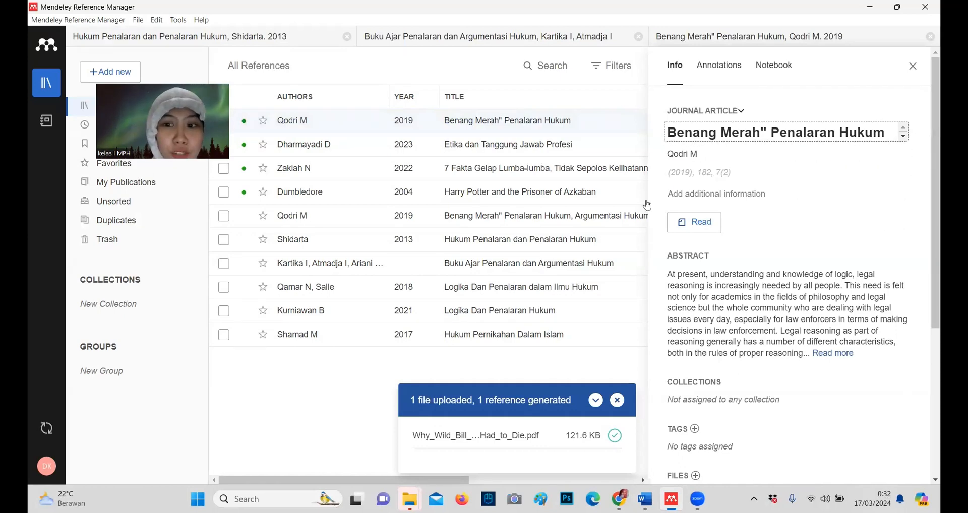
scroll(772, 371, "down", 5)
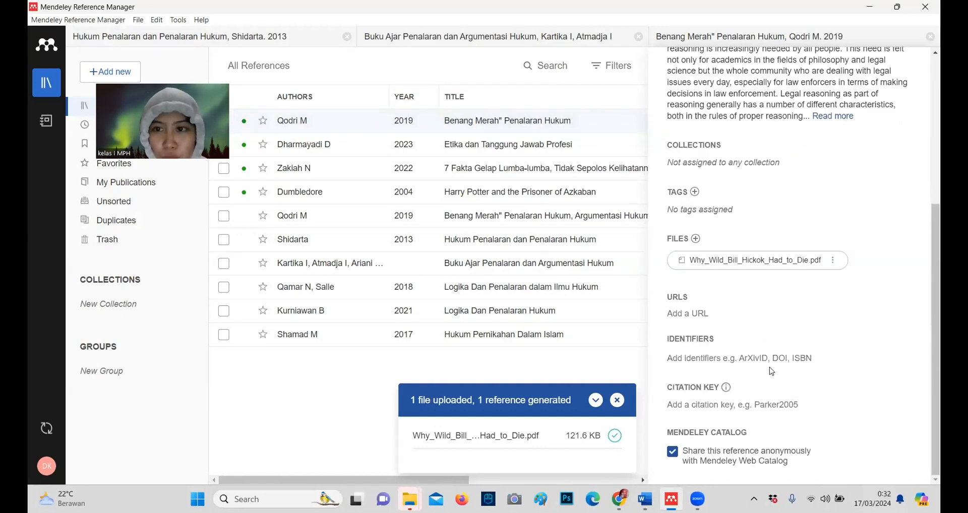
scroll(772, 372, "up", 5)
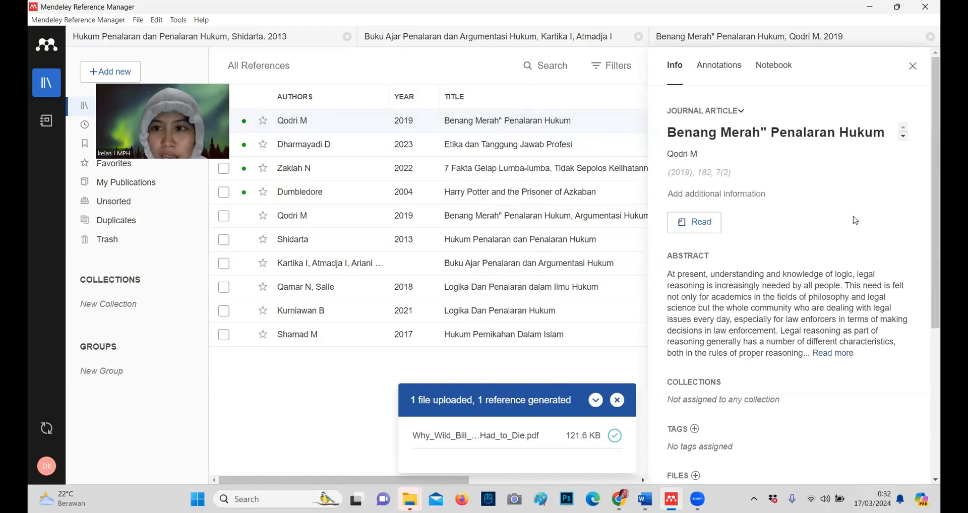
left_click(912, 68)
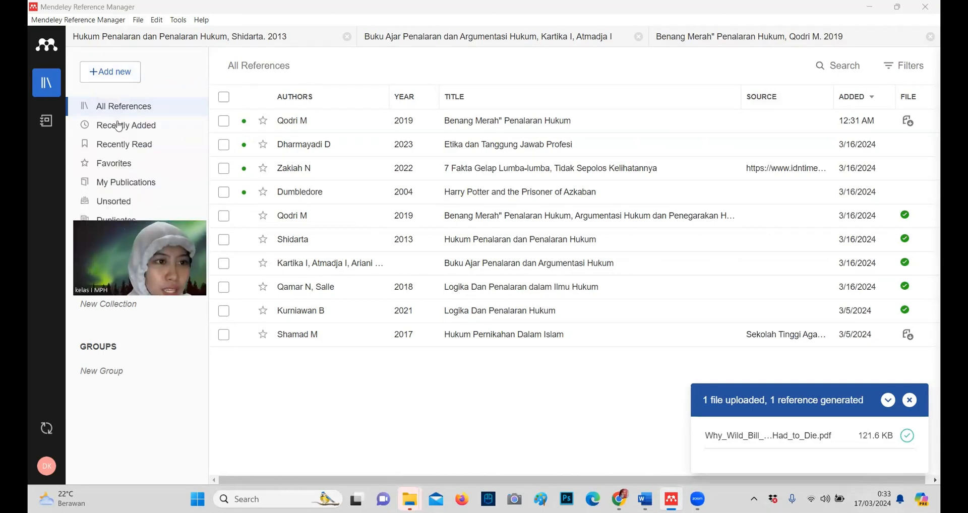
- Start a manually added reference of type Book with the title "Vocabulary"
left_click(124, 72)
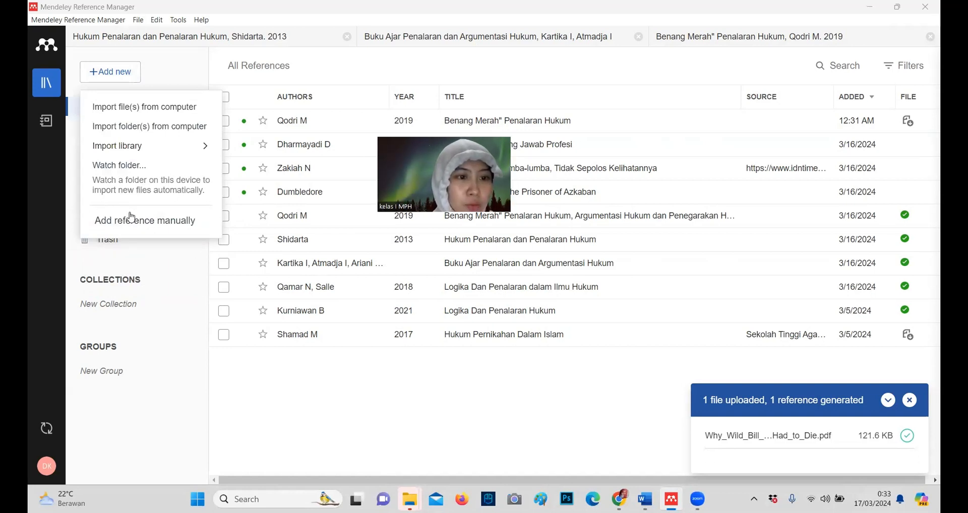
left_click(161, 225)
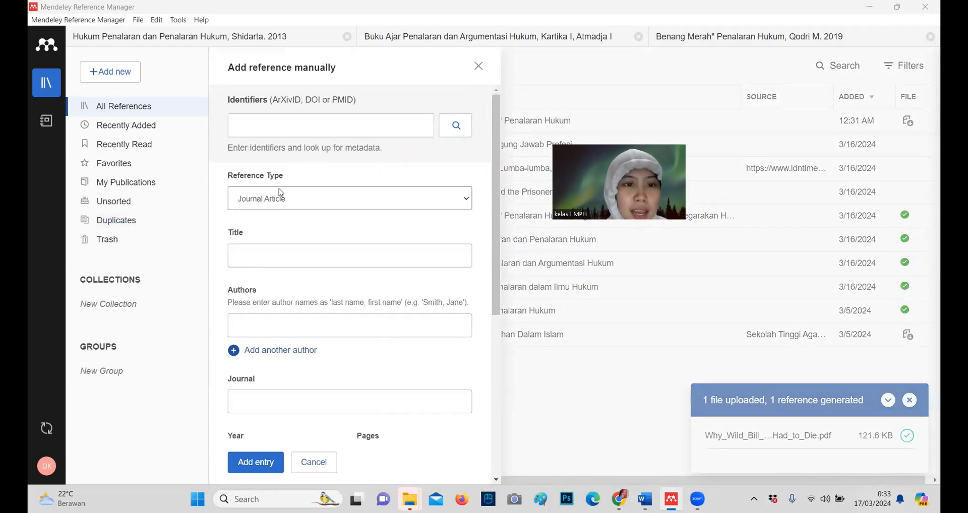
left_click(292, 200)
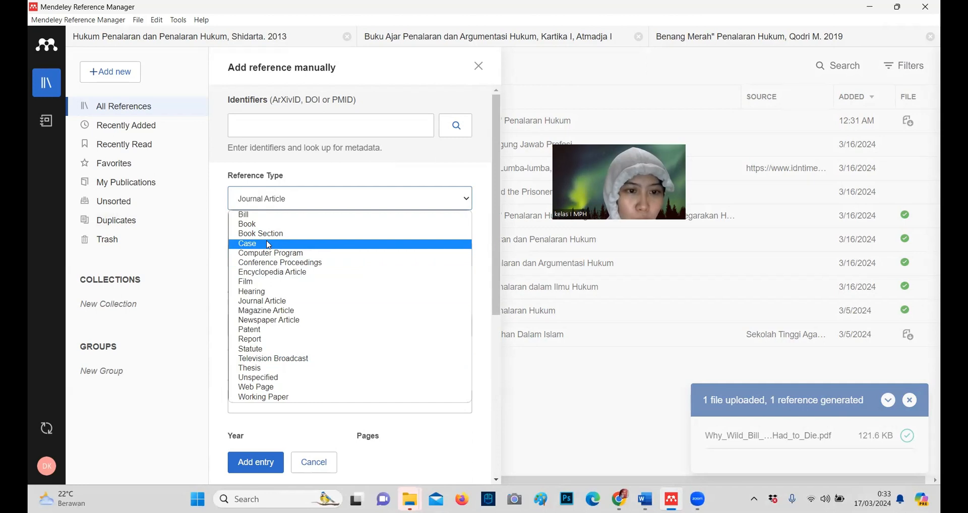
left_click(271, 226)
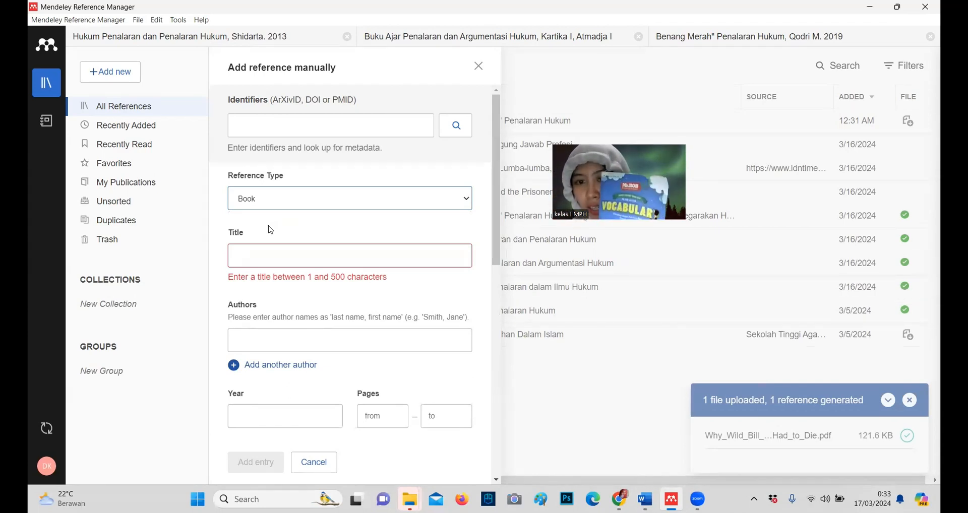
left_click(273, 259)
type("W")
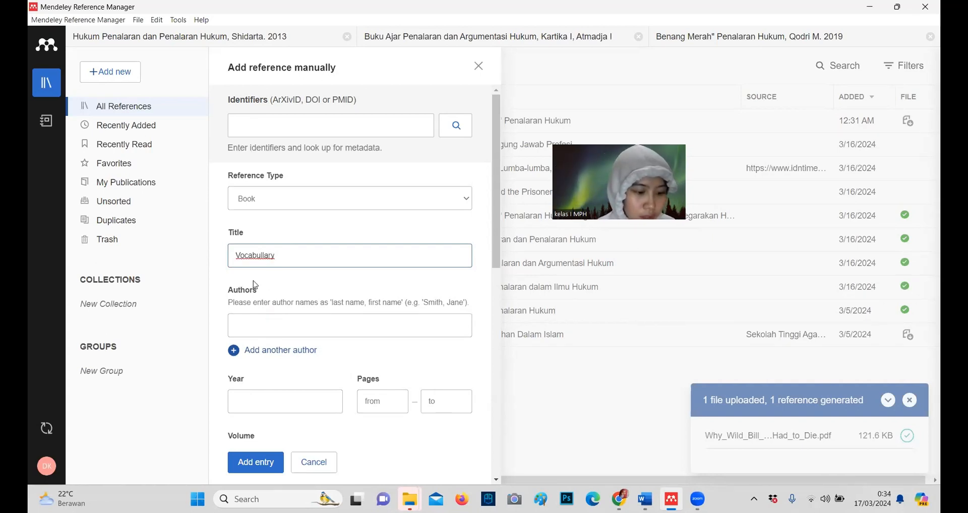
key("BackSpace")
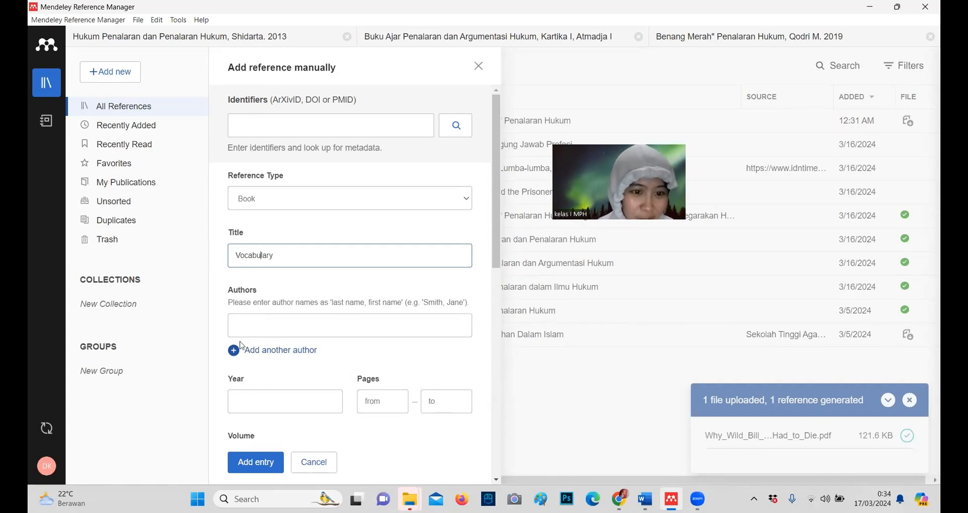
- Fill in the book author's last name followed by the initials in the manual reference
left_click(291, 329)
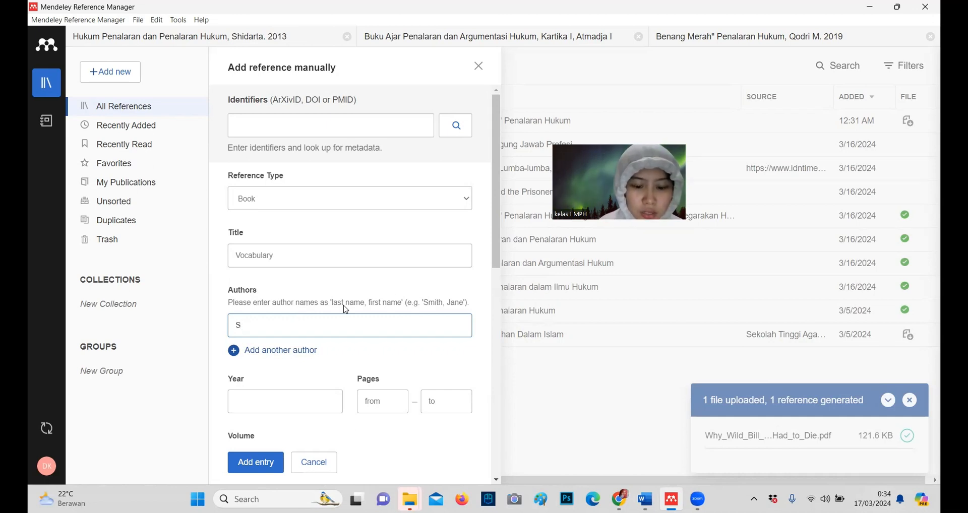
type("hofy")
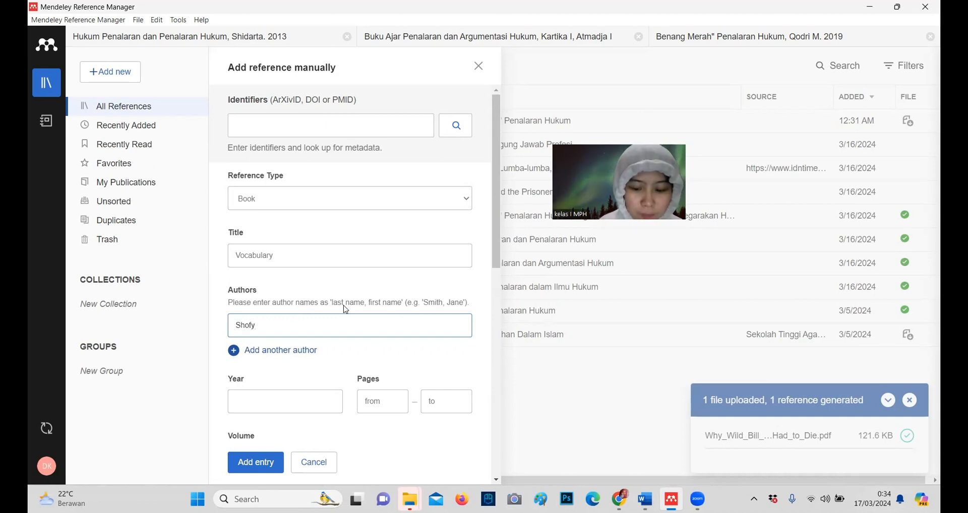
type(",")
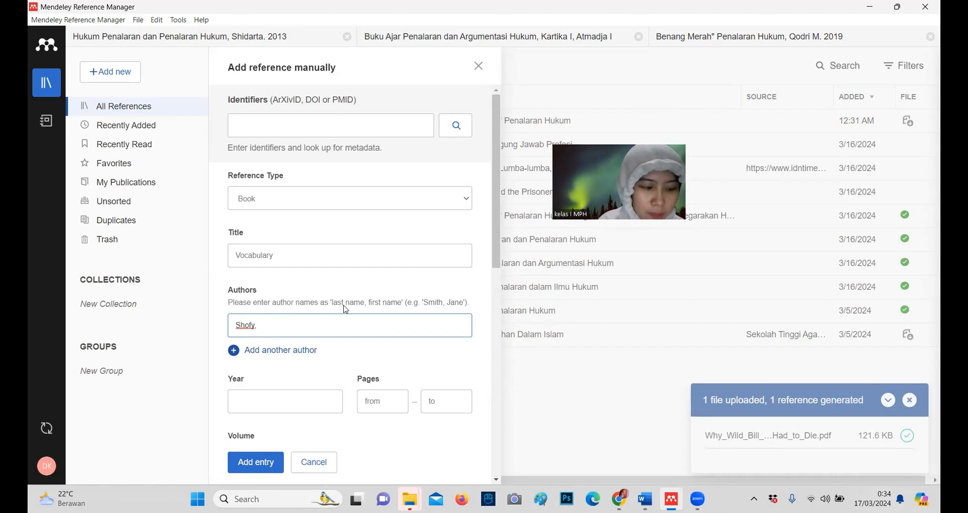
type(" M")
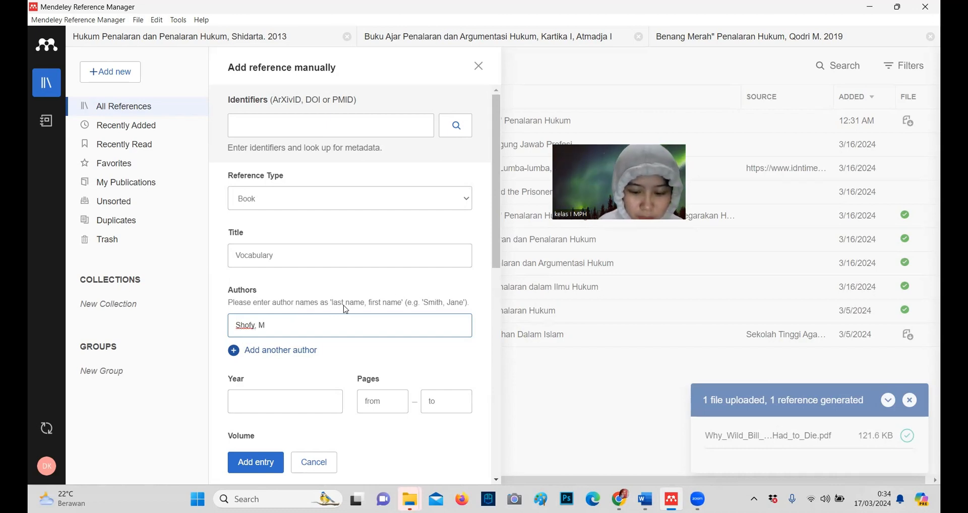
type(".H.")
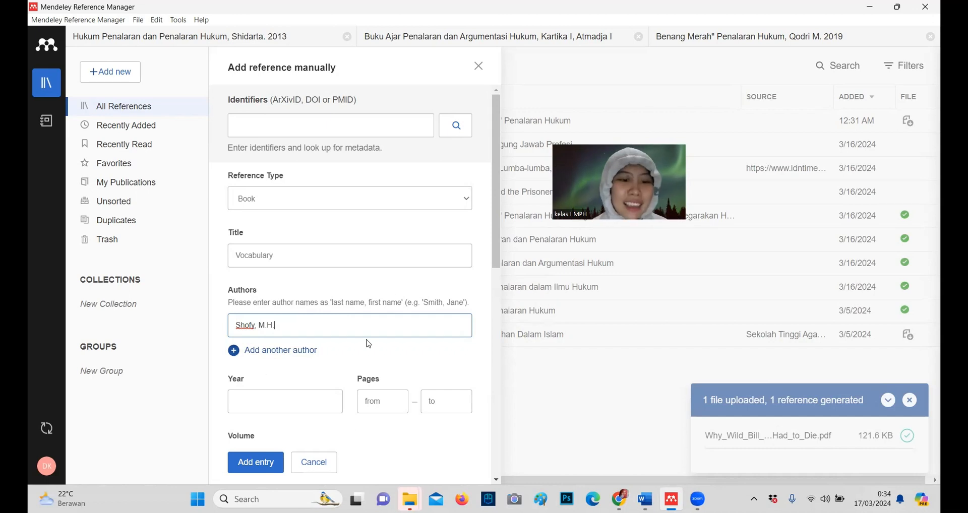
- Set the book's year to 2018, volume to 1 and page range to 1–187
scroll(392, 335, "down", 3)
left_click(290, 250)
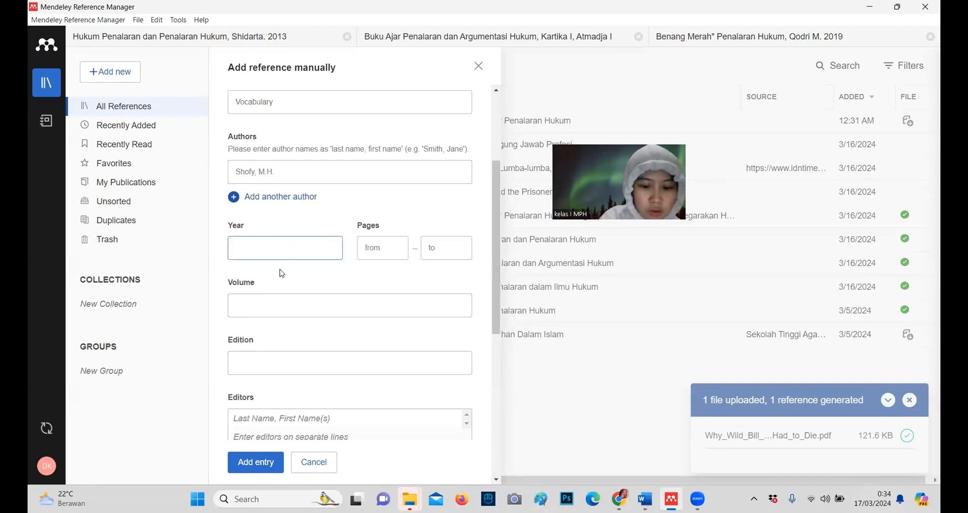
type("2018")
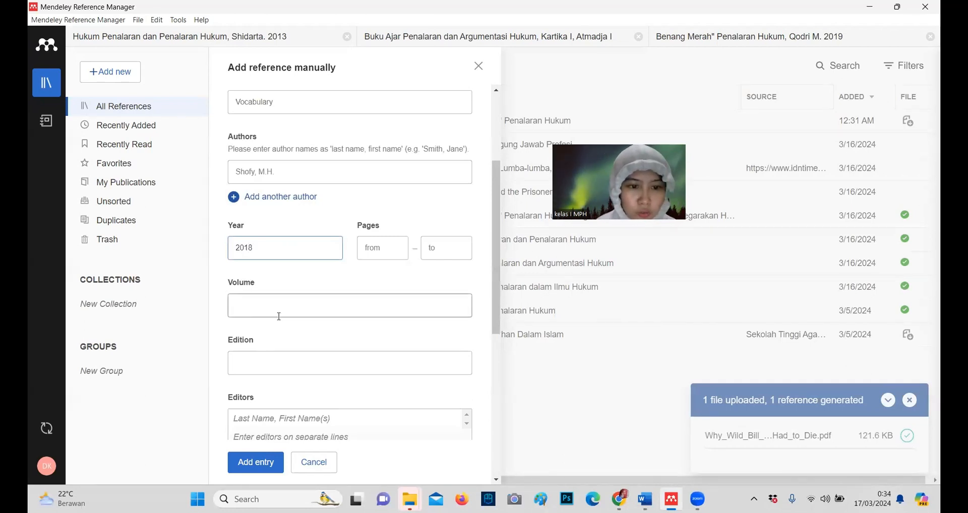
left_click(279, 316)
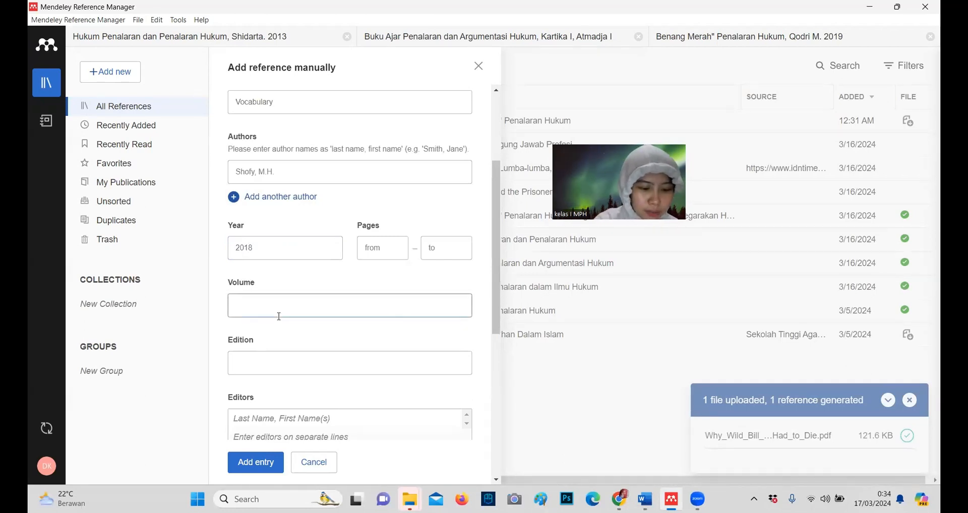
type("1")
left_click(382, 248)
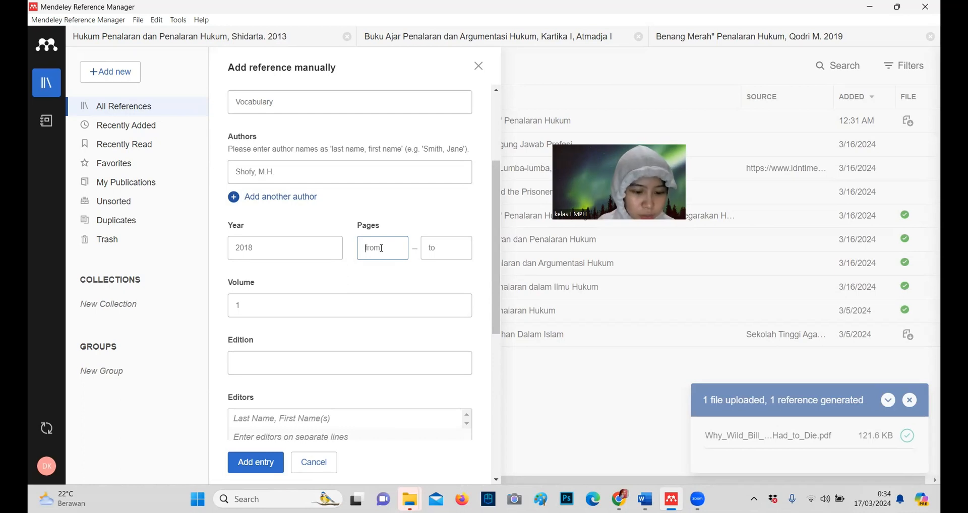
type("1")
left_click(453, 244)
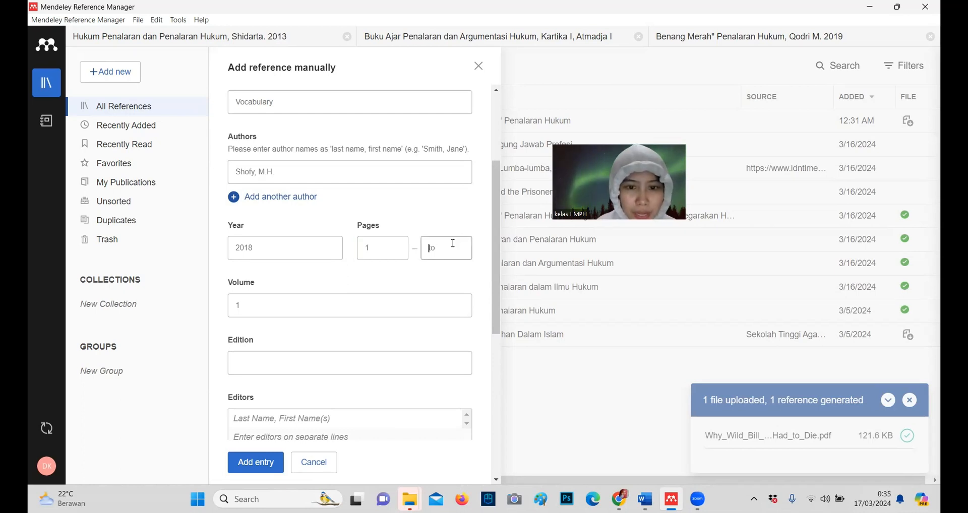
type("187")
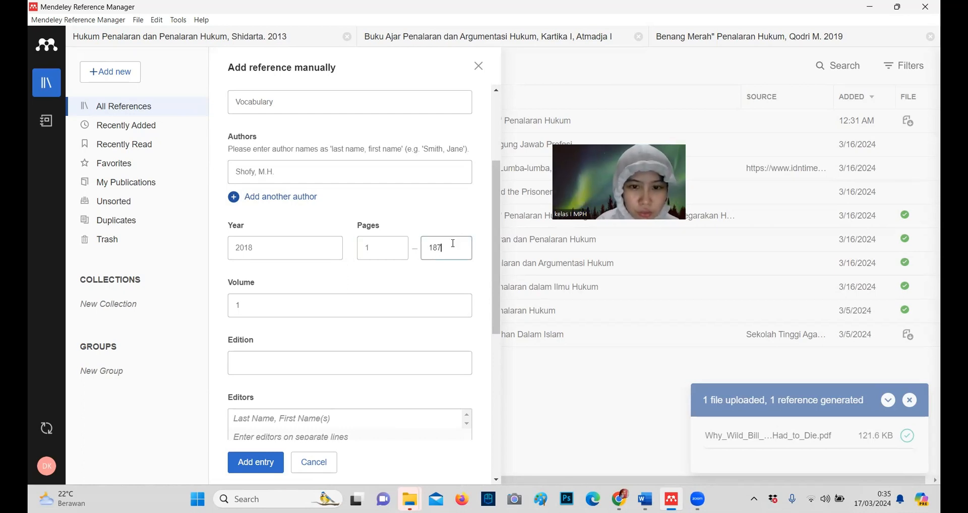
- Set the "Vocabulary" book's edition to 1 and add the entry to the library, leaving the remaining fields blank
scroll(279, 324, "down", 2)
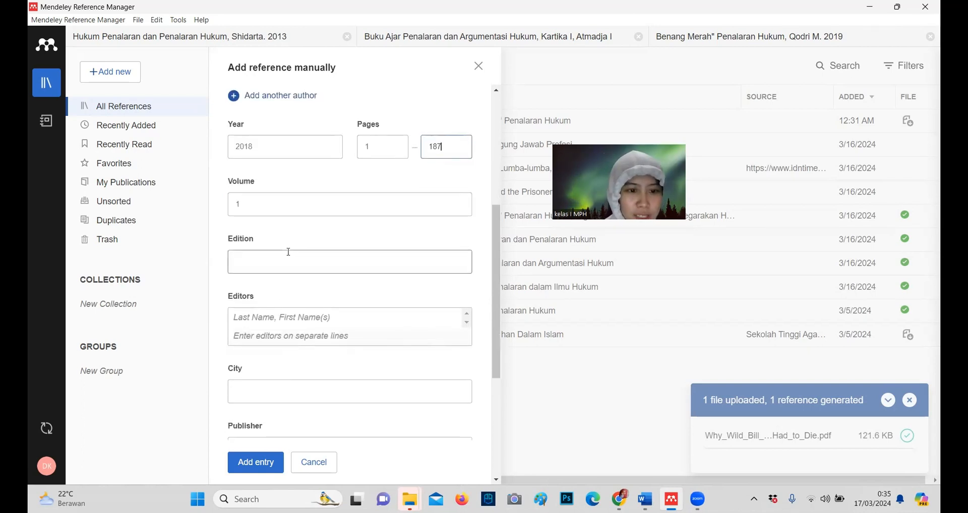
left_click(288, 255)
type("1")
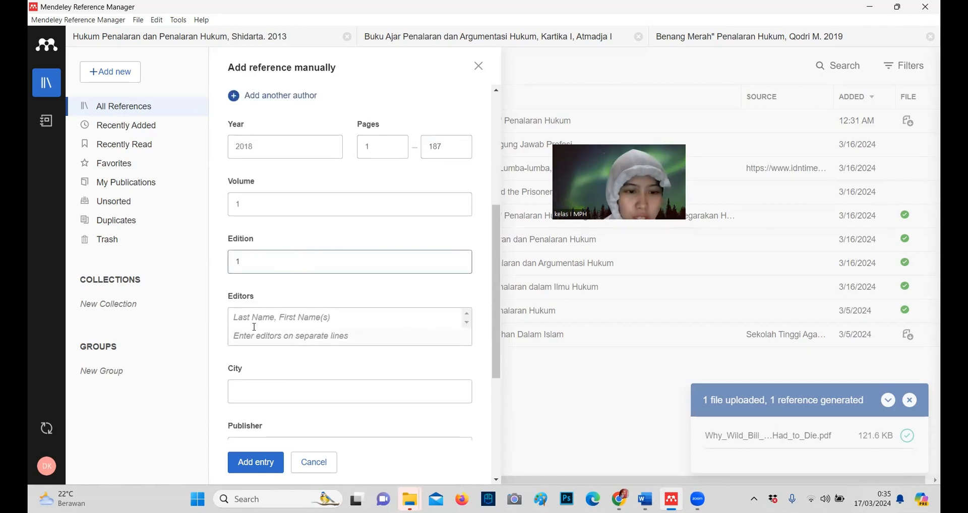
scroll(244, 335, "down", 3)
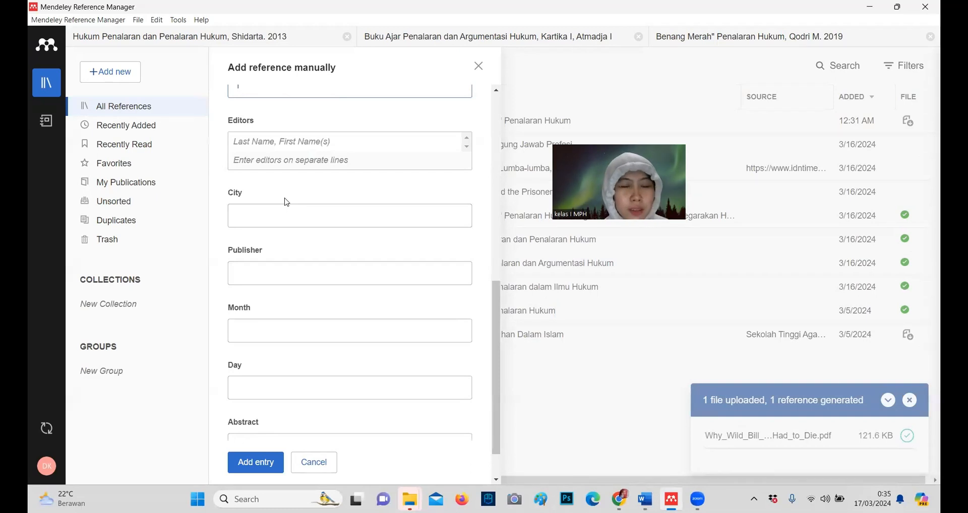
scroll(313, 271, "down", 1)
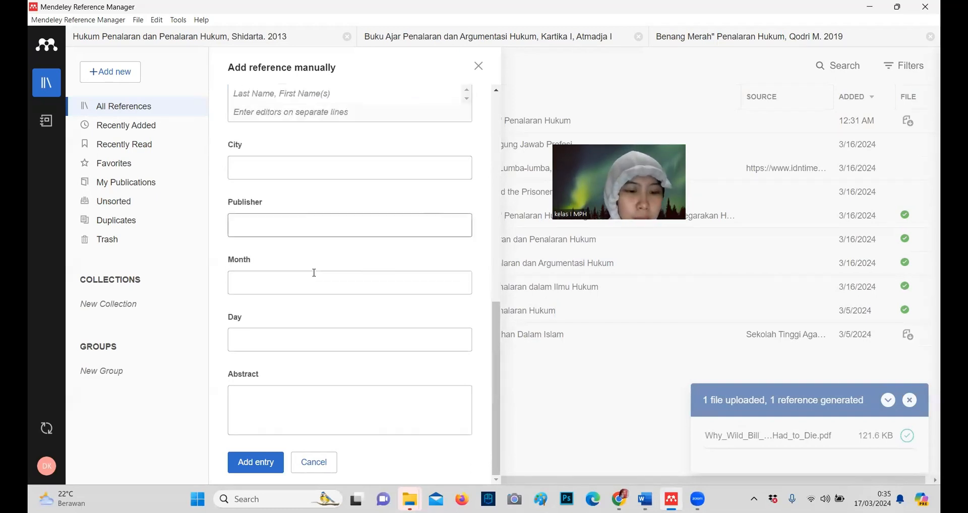
left_click(257, 465)
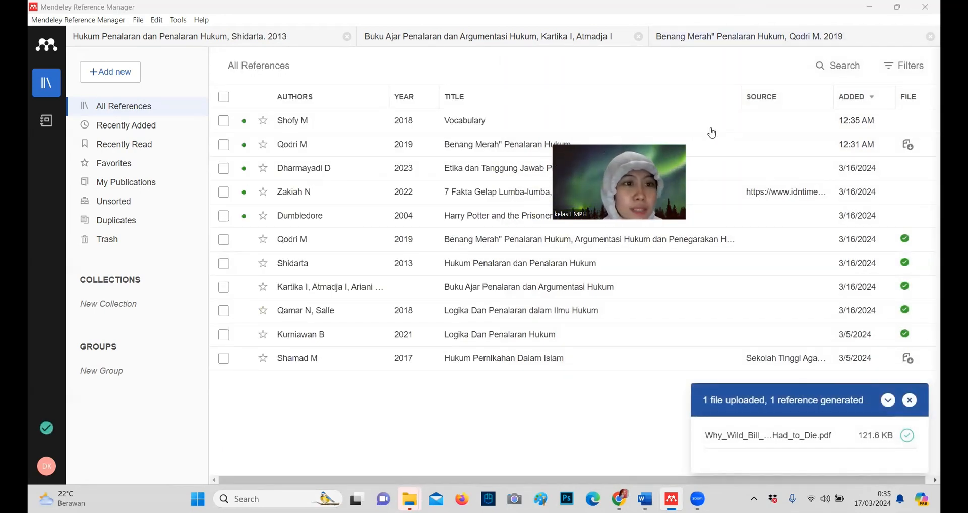
- Switch to the Word document, update the Mendeley Cite references from the library and look through the refreshed list
left_click(646, 499)
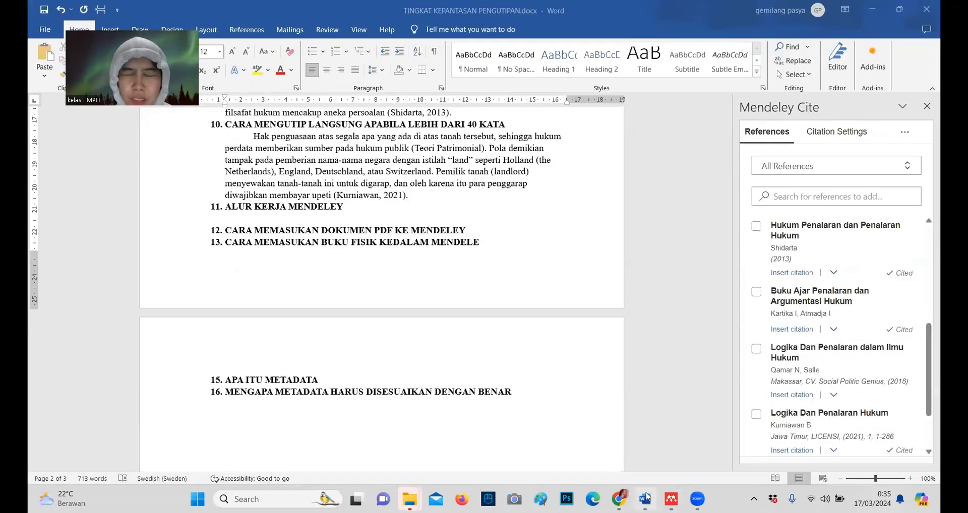
scroll(790, 276, "down", 3)
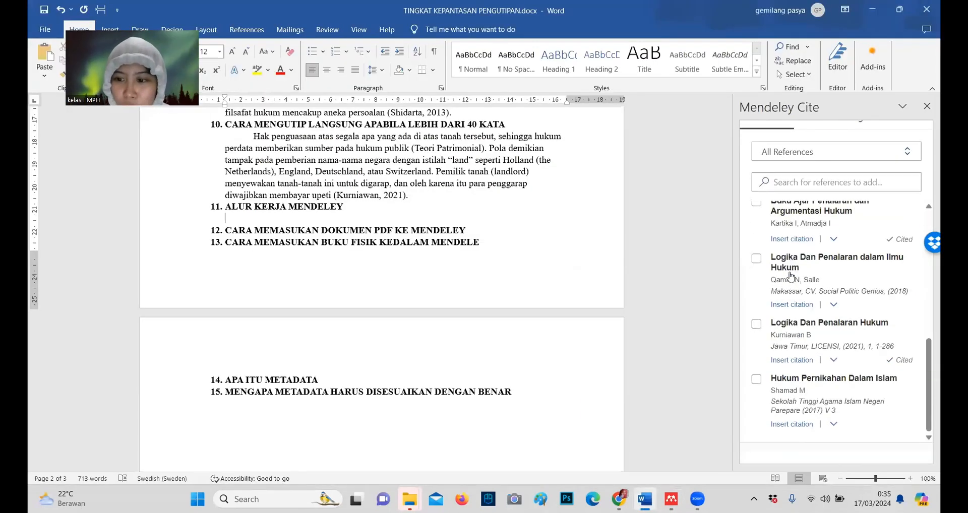
scroll(790, 277, "up", 5)
scroll(791, 277, "down", 1)
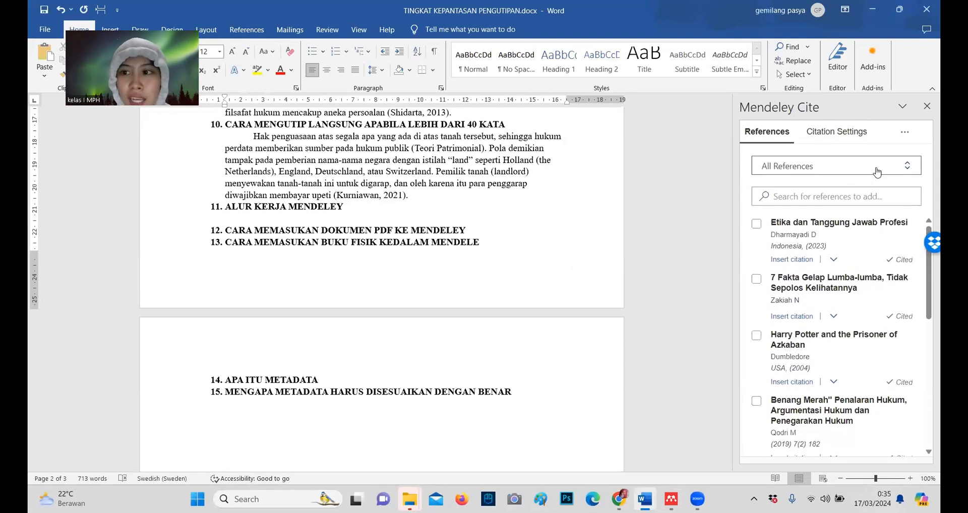
left_click(905, 132)
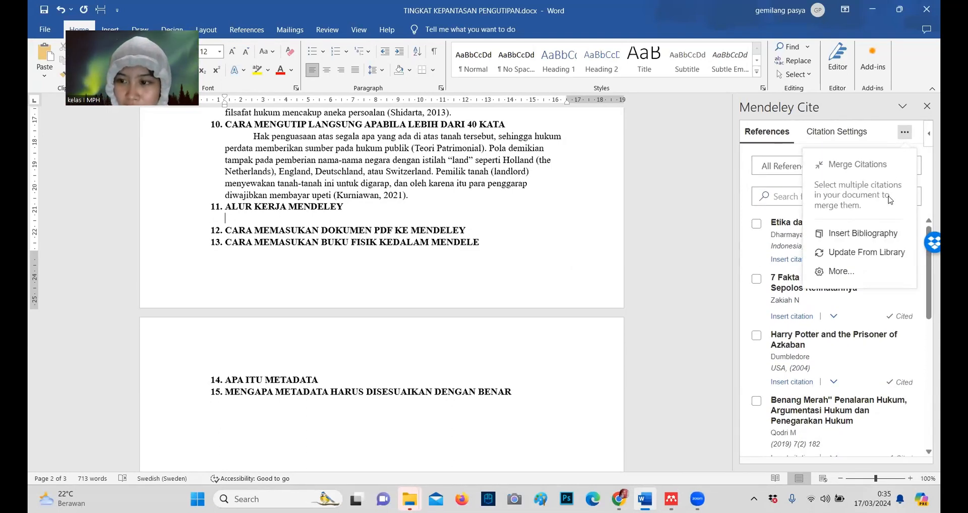
left_click(846, 254)
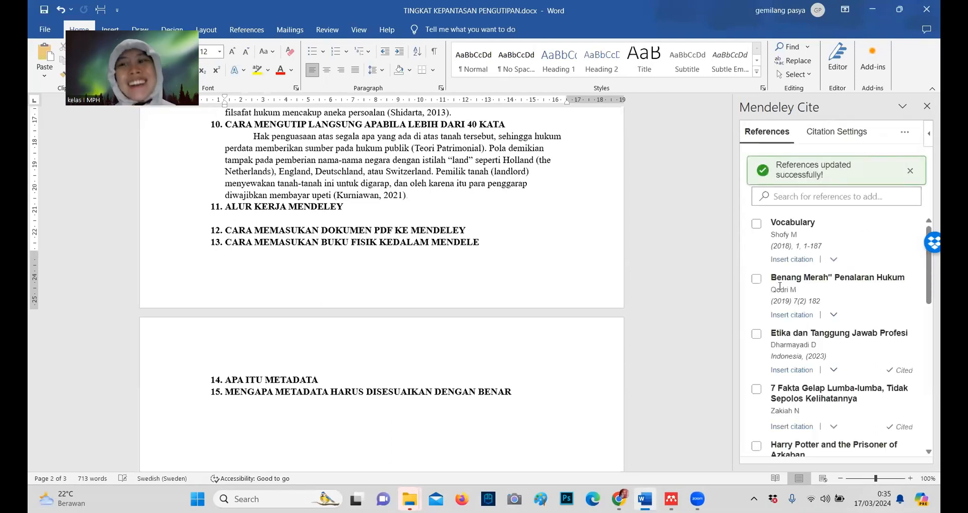
left_click(912, 169)
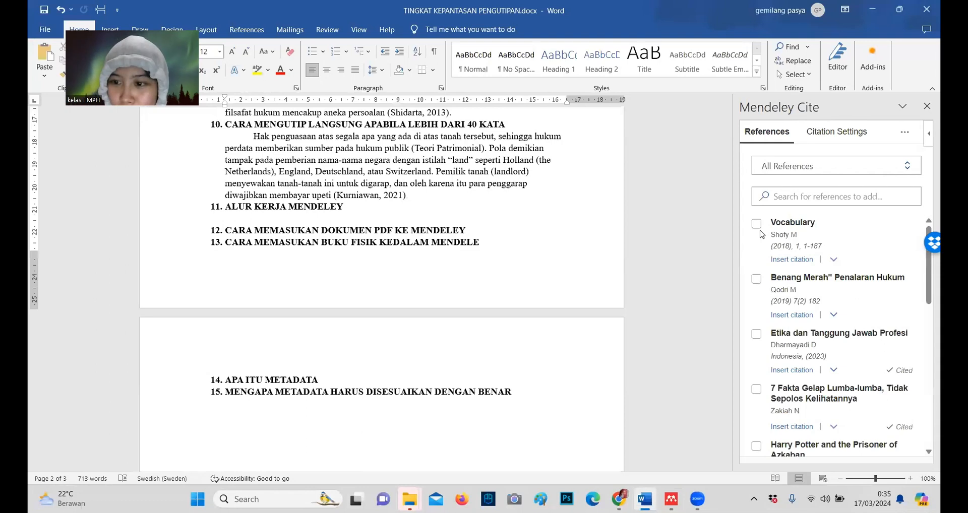
scroll(816, 242, "down", 1)
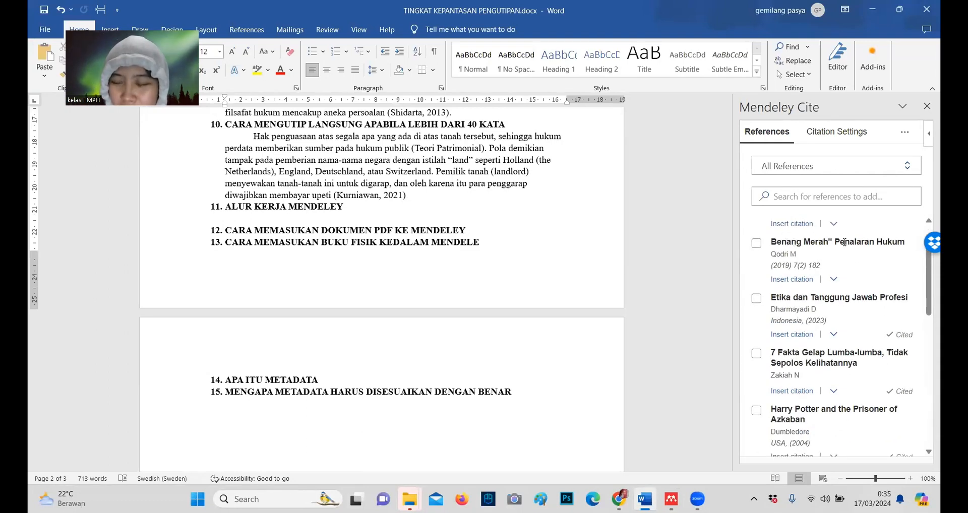
scroll(844, 243, "down", 3)
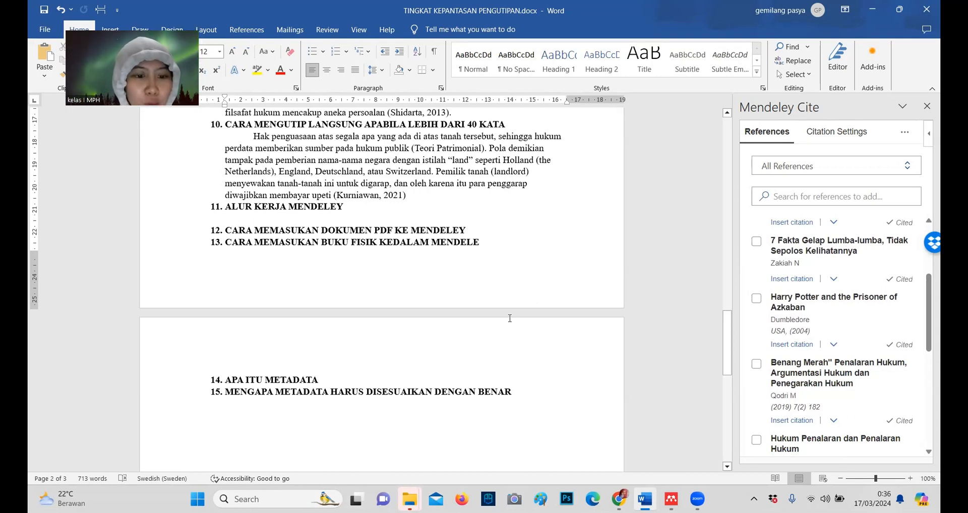
scroll(510, 319, "down", 3)
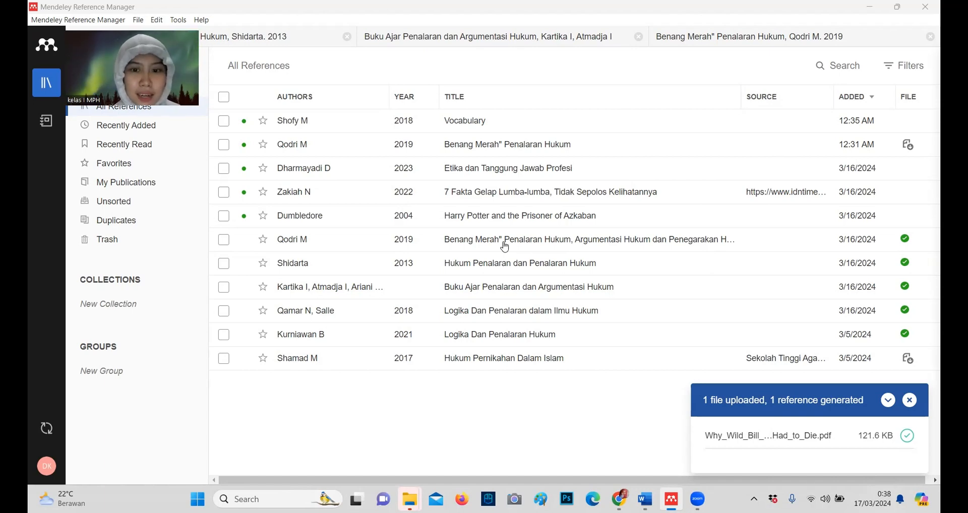
- In Mendeley Reference Manager, correct "Penegarakan" to "Penegakan" in the title of the reference 'Benang Merah" Penalaran Hukum, Argumentasi Hukum dan Penegarakan Hukum'
left_click(315, 247)
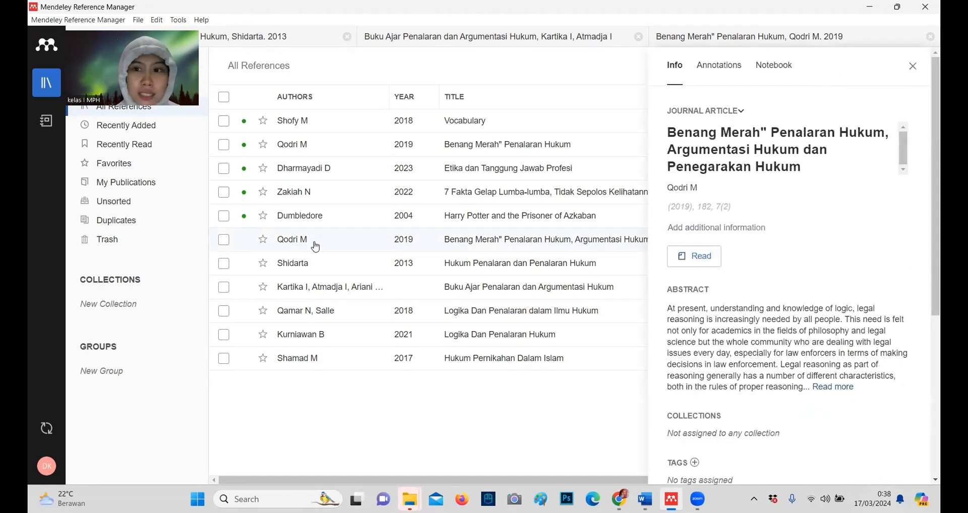
scroll(804, 266, "down", 1)
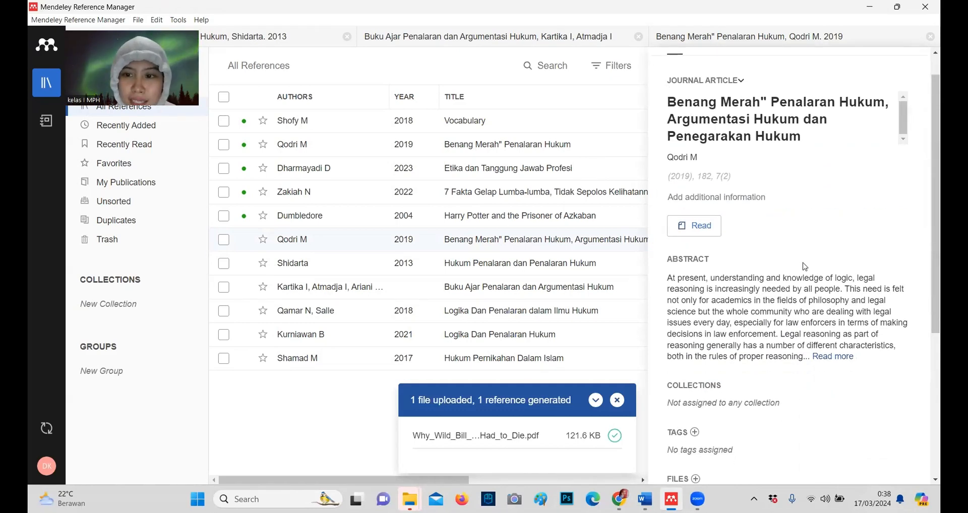
scroll(805, 266, "up", 1)
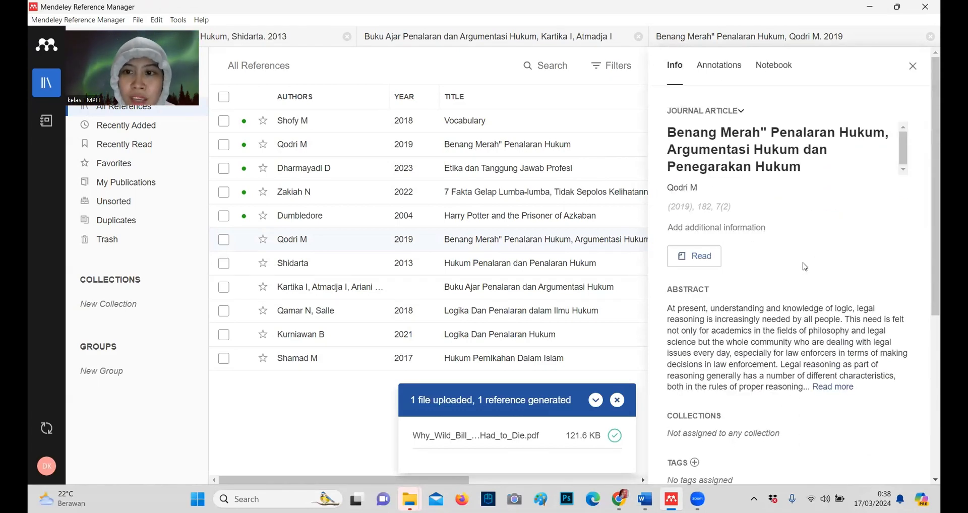
left_click(712, 167)
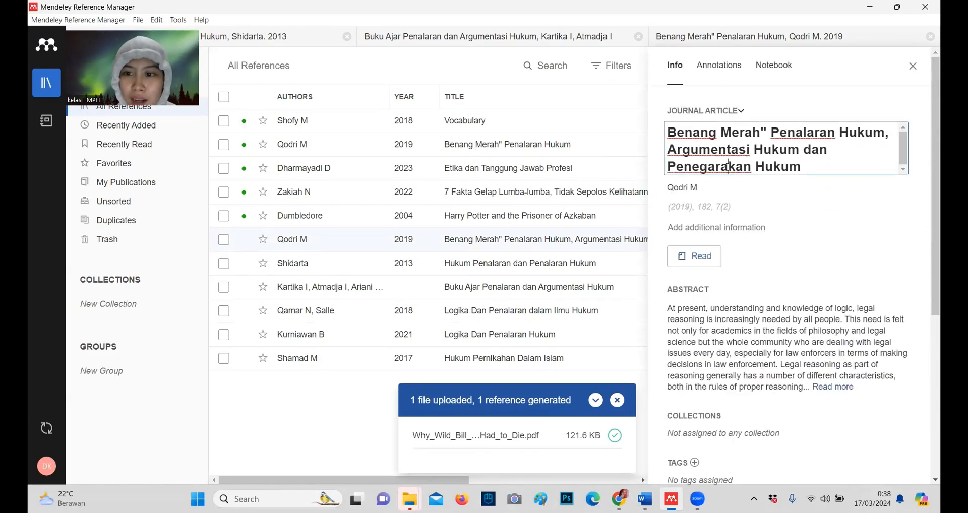
key("Delete")
key("Delete")
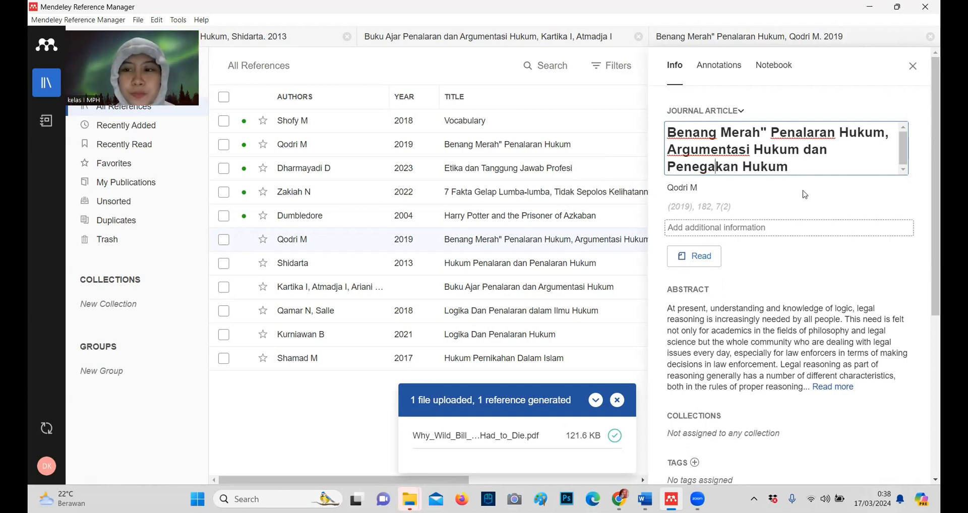
left_click(724, 222)
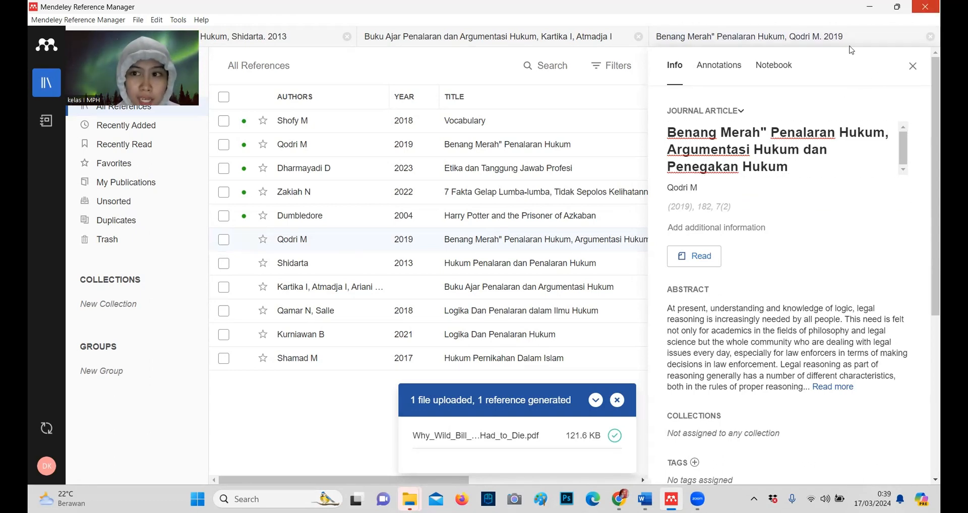
- View the opened document 'Benang Merah" Penalaran Hukum', return to the library and sort the references by title
left_click(817, 39)
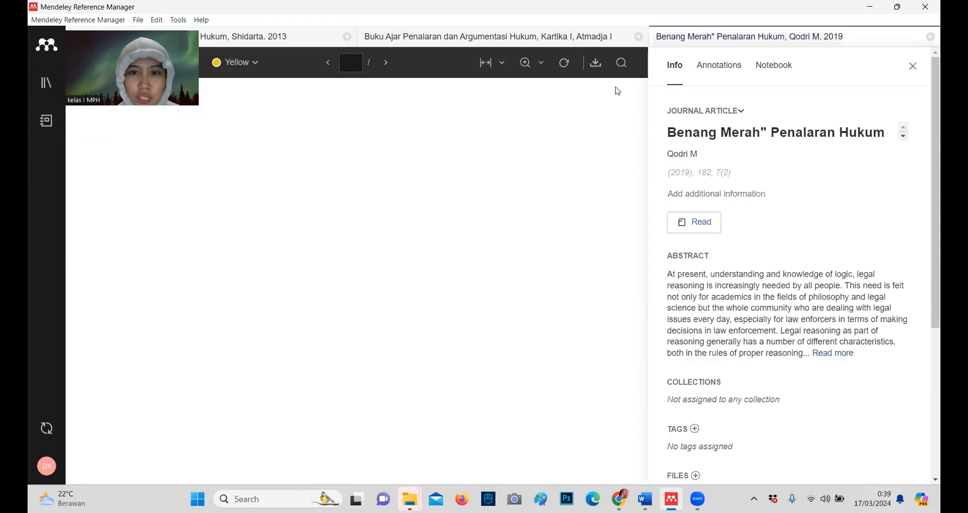
left_click(39, 94)
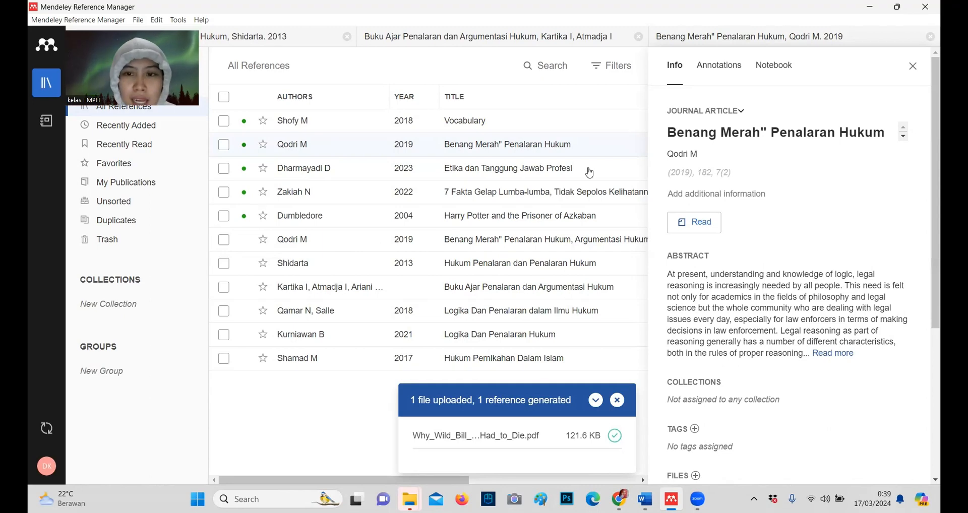
left_click(615, 103)
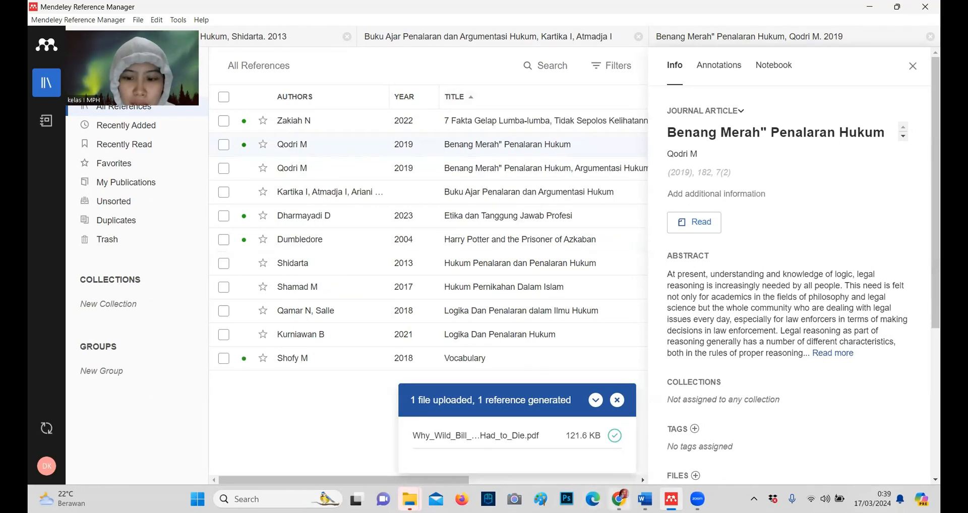
- Switch to the Word document, show the additional Mendeley Cite options and look through the listed references
left_click(645, 499)
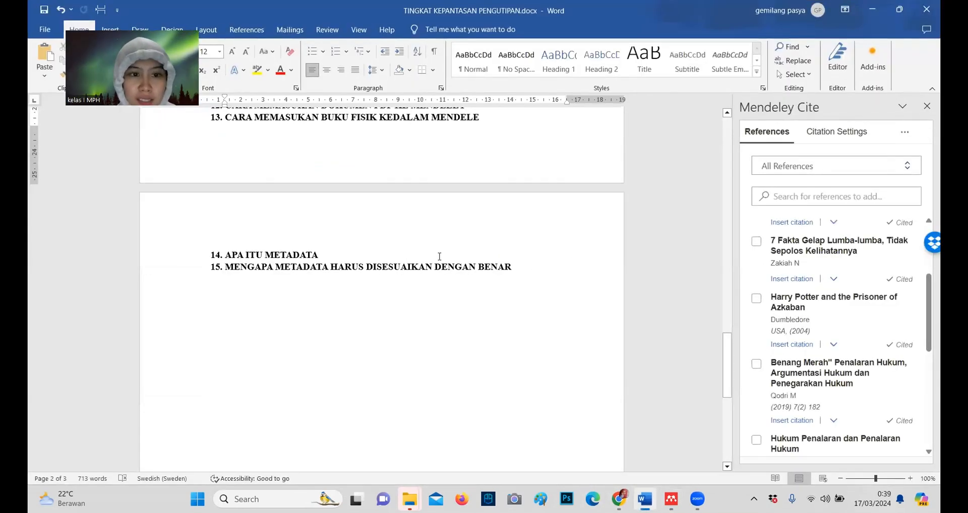
scroll(439, 256, "up", 2)
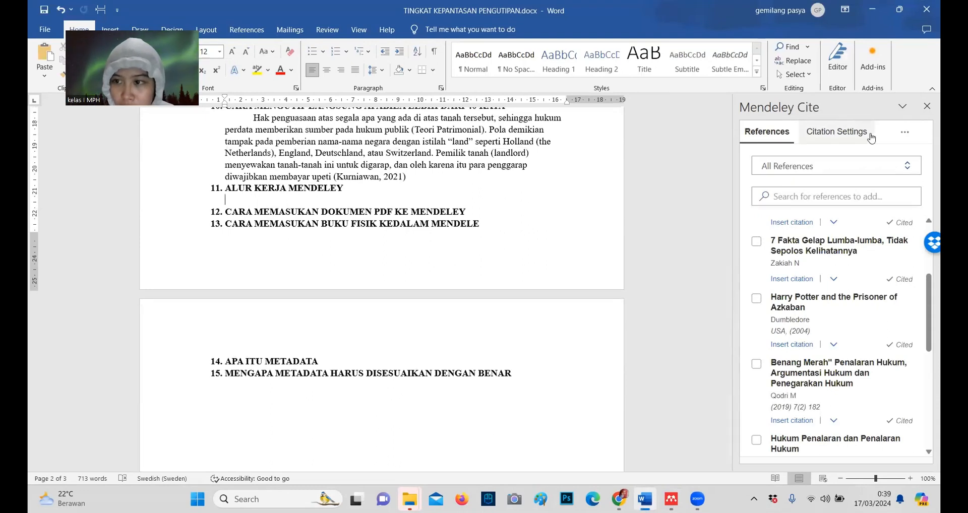
left_click(905, 132)
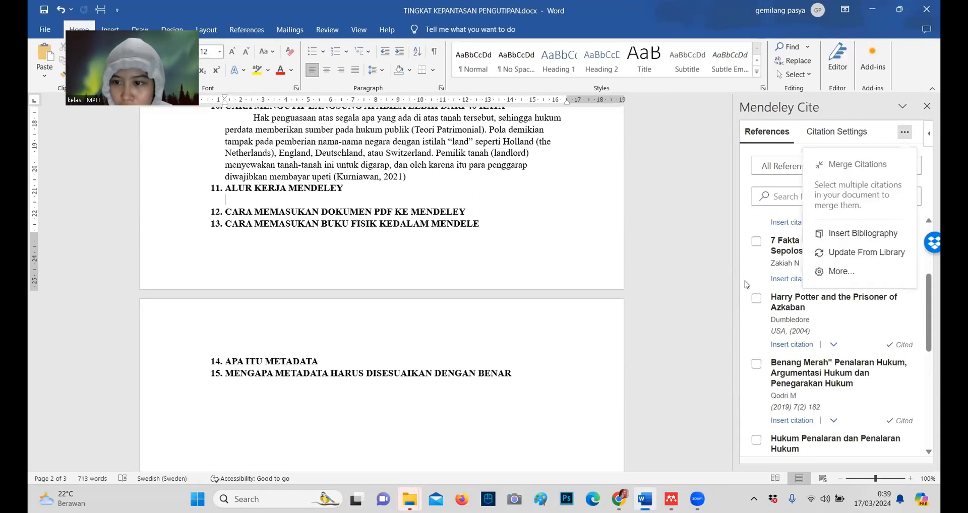
left_click(669, 392)
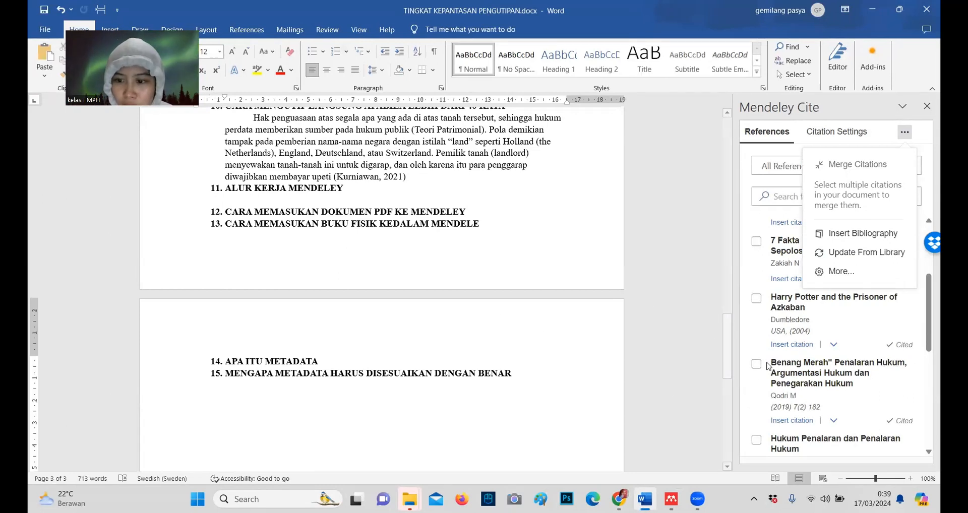
scroll(783, 333, "down", 1)
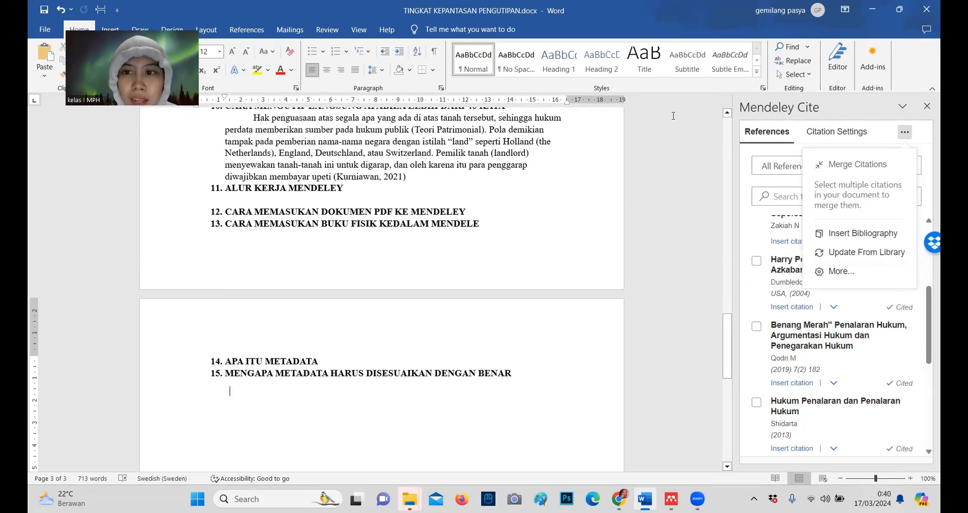
- Close the open reference details in Mendeley Reference Manager and return to the Word document
left_click(872, 10)
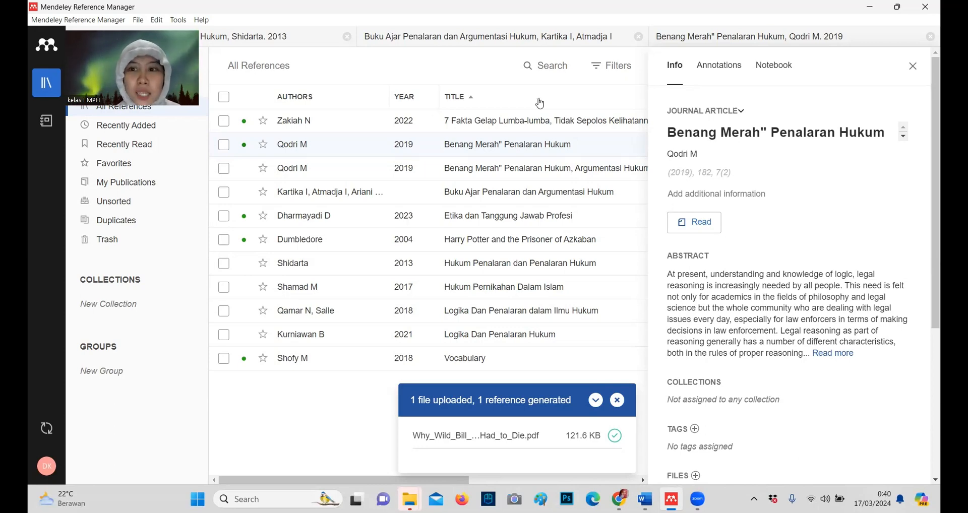
left_click(911, 72)
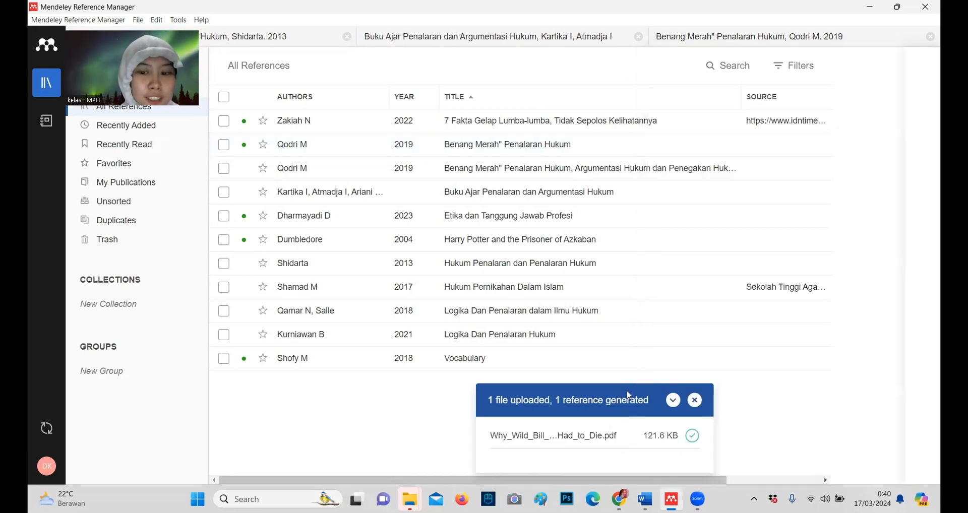
left_click(645, 499)
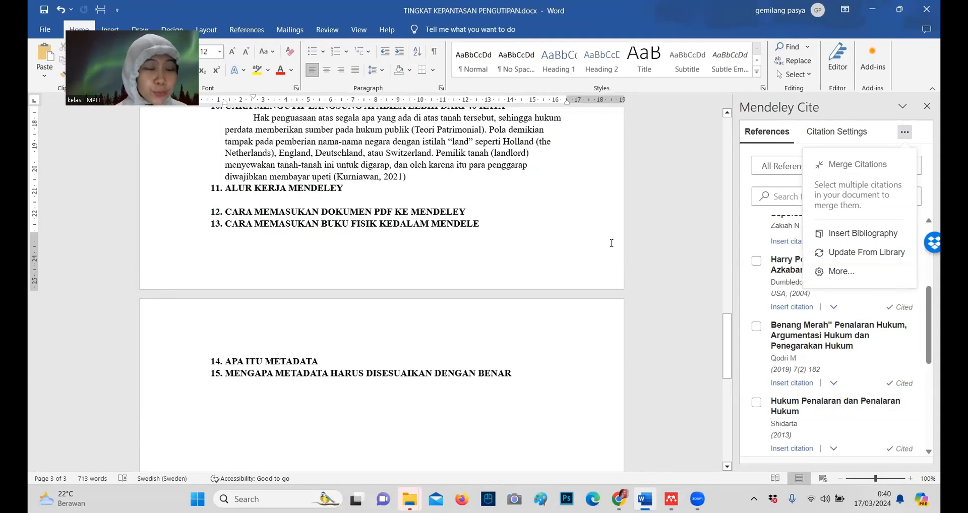